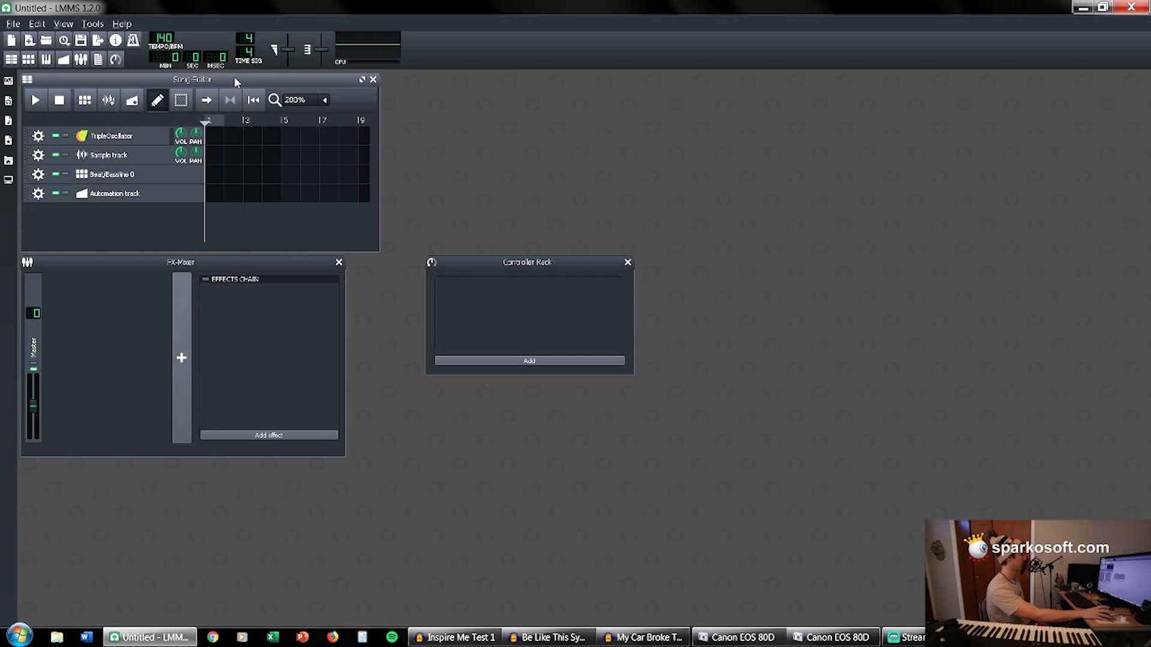
Add a new TripleOscillator instrument track to the song and maximize the Song Editor.
{"action": "left_click", "coordinate": [9, 82]}
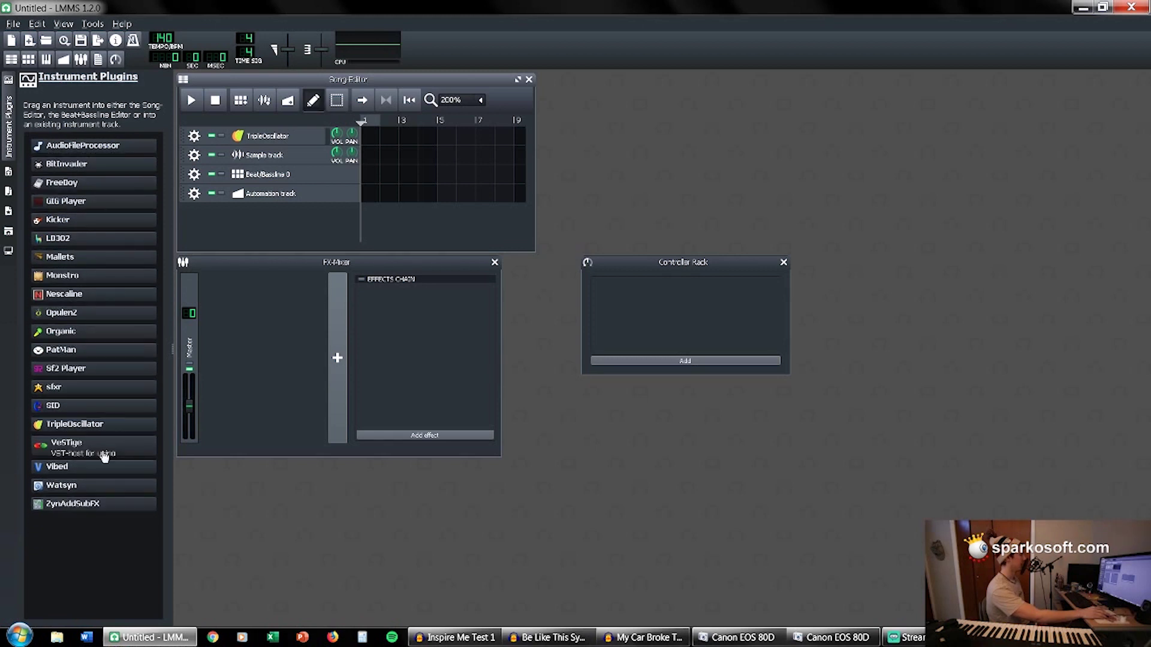
{"action": "left_click_drag", "start_coordinate": [88, 433], "coordinate": [278, 220]}
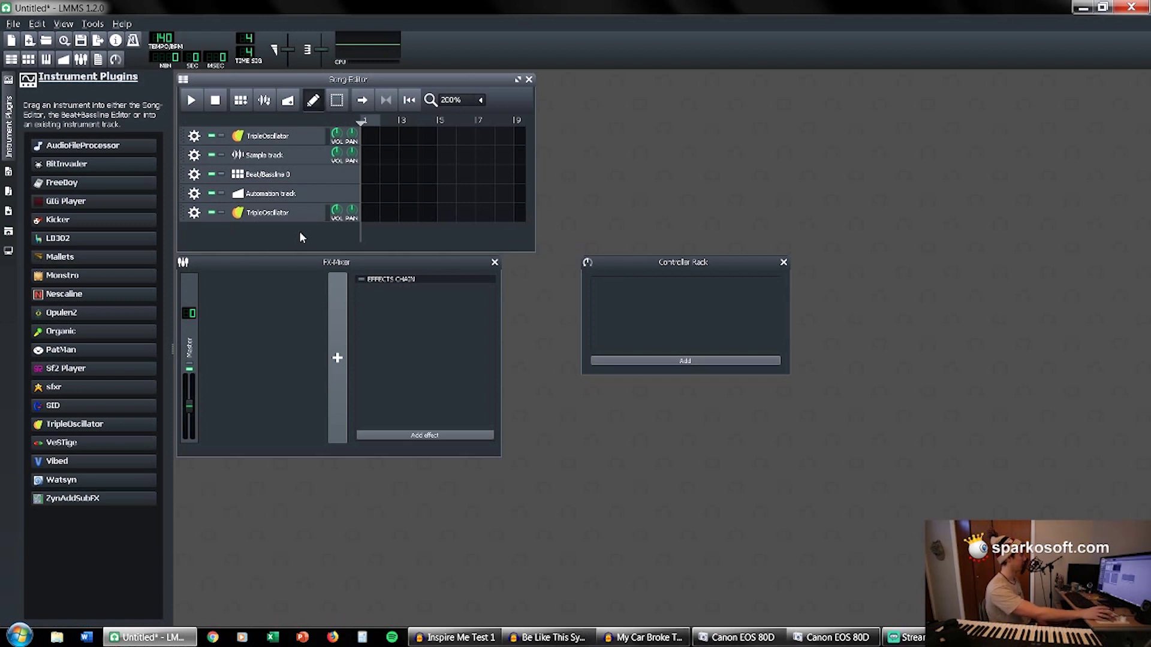
{"action": "left_click", "coordinate": [518, 80]}
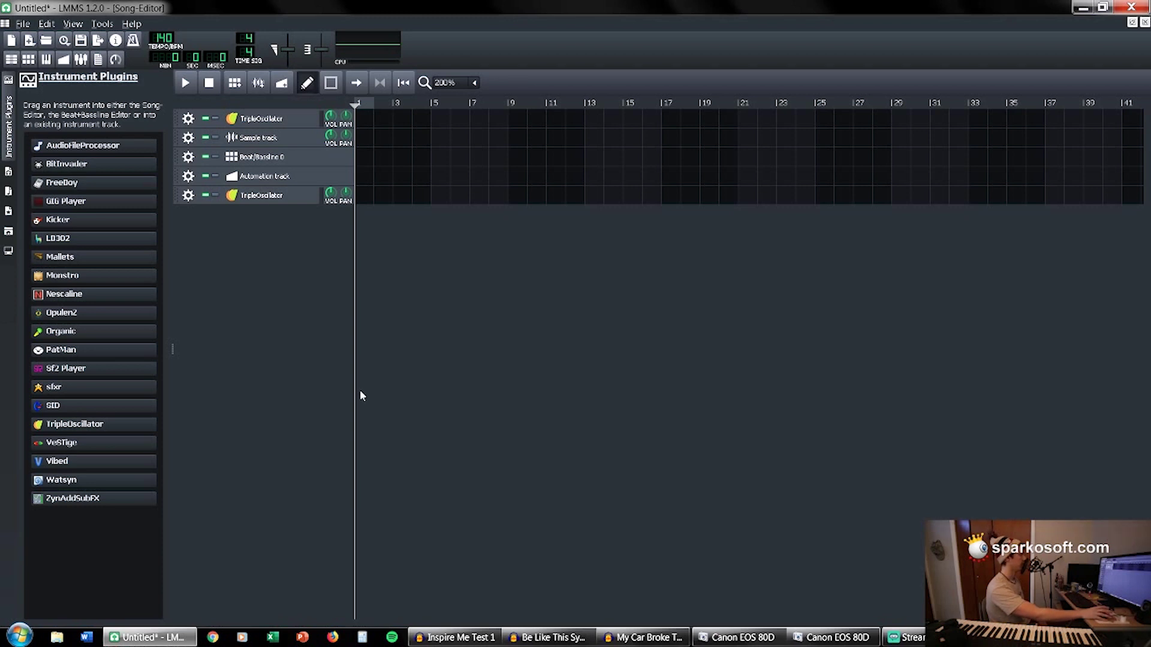
Create a pattern in bar 1 of the new TripleOscillator track with eight evenly spaced short notes: D4, F4, A4, F4, played twice.
{"action": "double_click", "coordinate": [366, 198]}
{"action": "scroll", "coordinate": [257, 264], "scroll_direction": "down", "scroll_amount": 3}
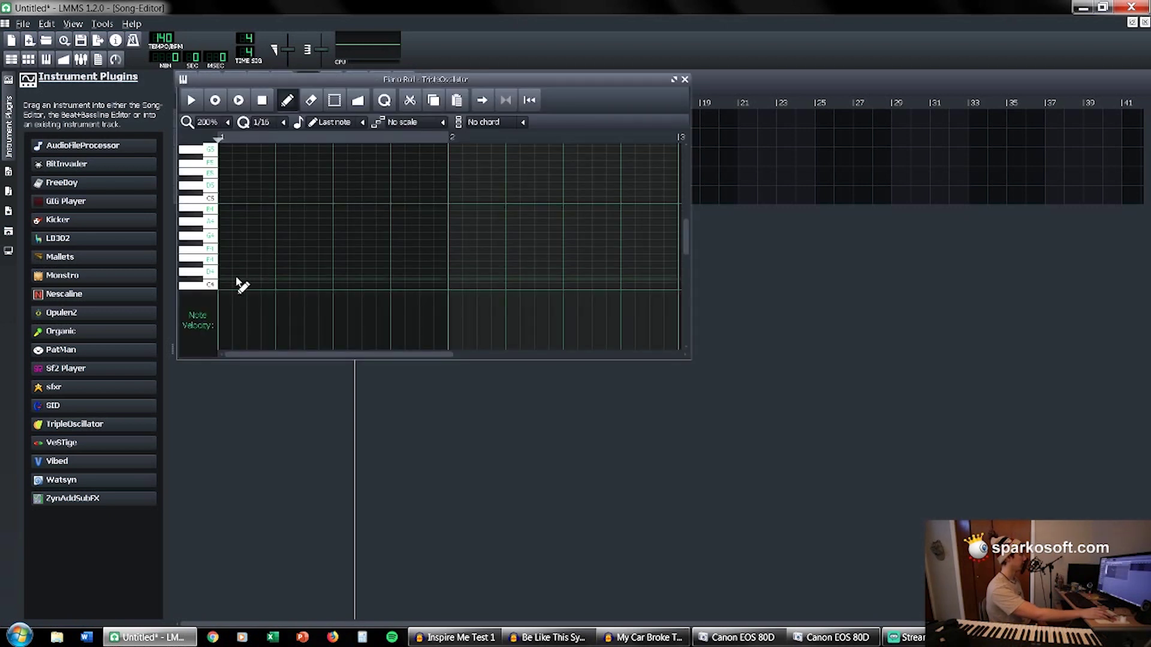
{"action": "left_click", "coordinate": [223, 243]}
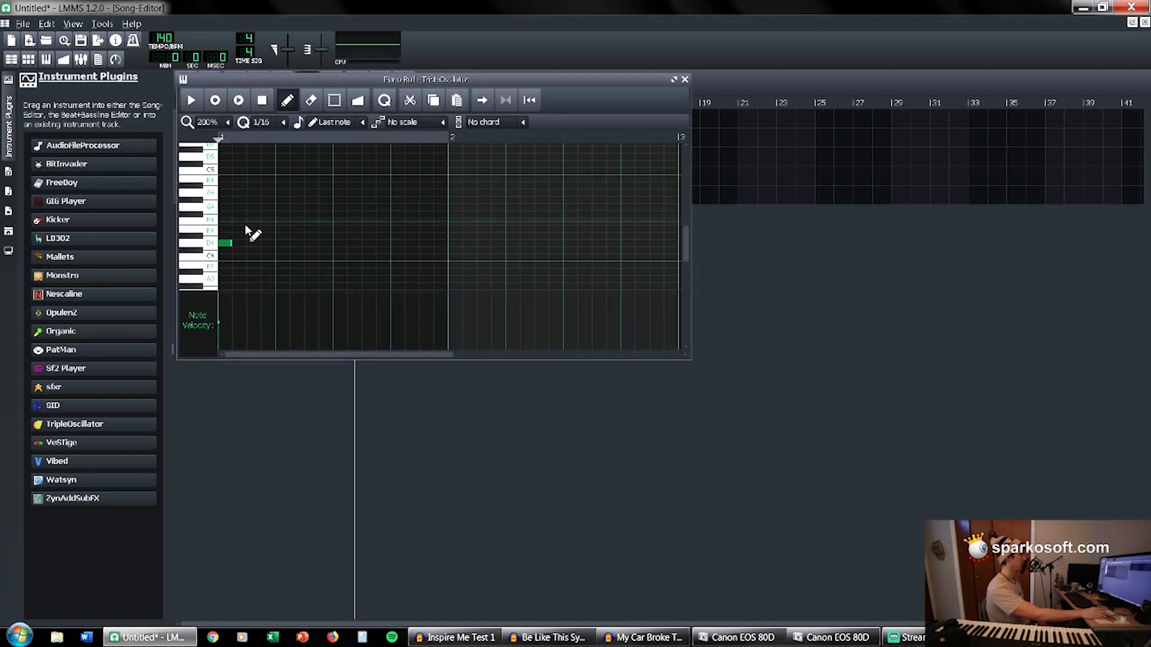
{"action": "left_click", "coordinate": [253, 221]}
{"action": "left_click", "coordinate": [278, 193]}
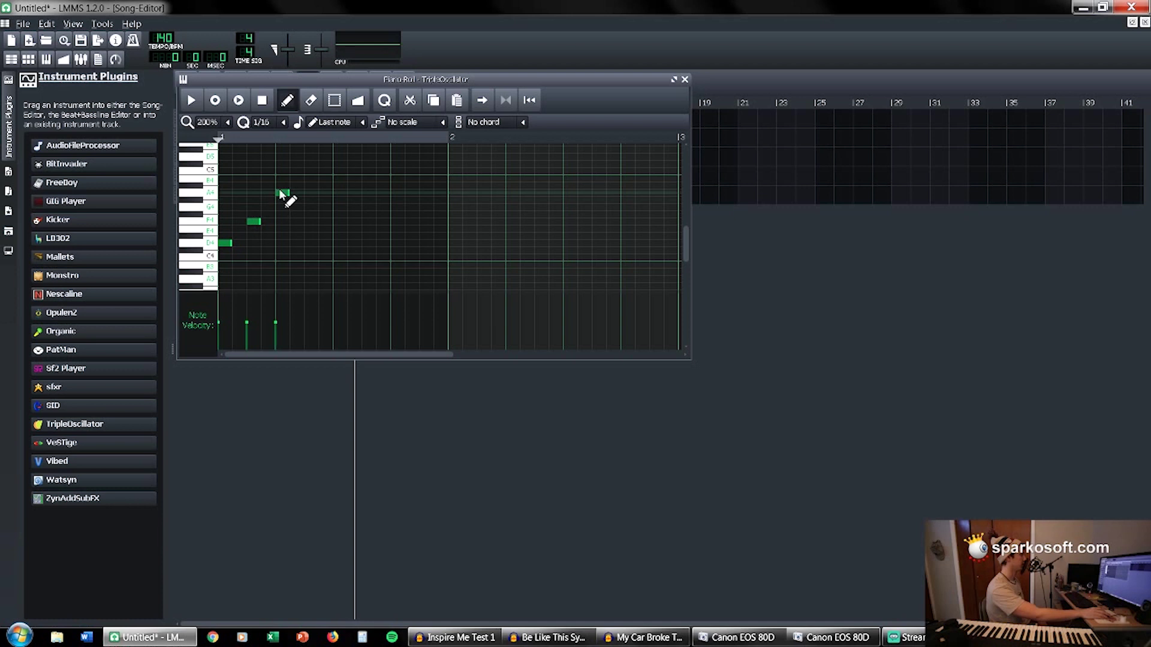
{"action": "left_click", "coordinate": [308, 222]}
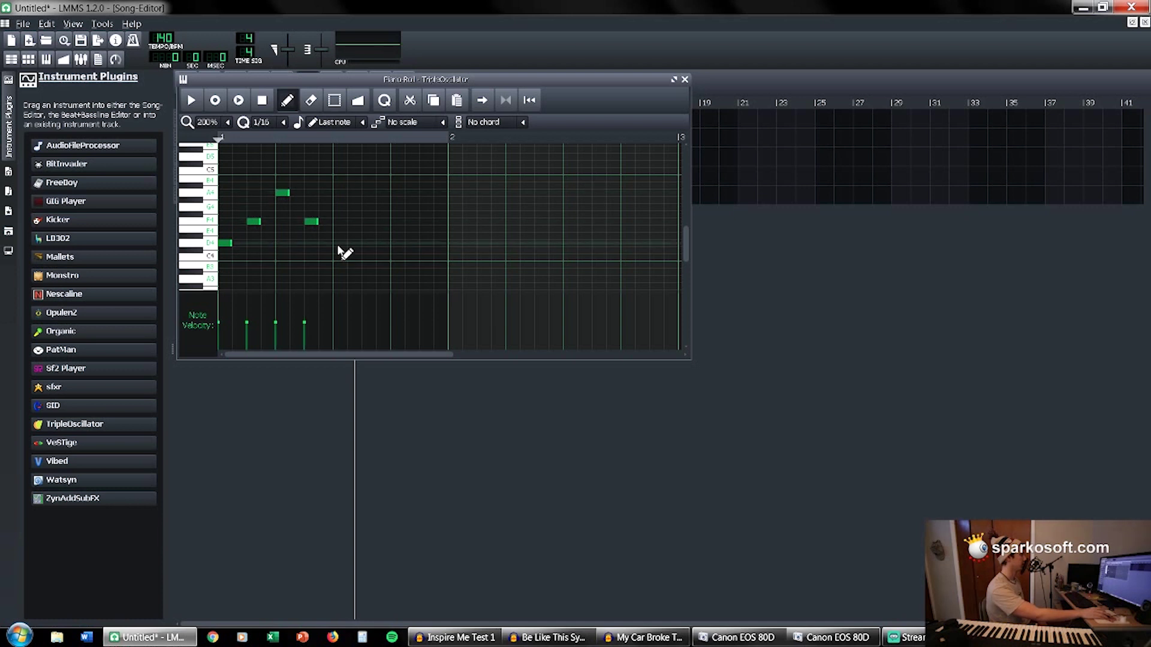
{"action": "left_click", "coordinate": [337, 243]}
{"action": "left_click", "coordinate": [365, 222]}
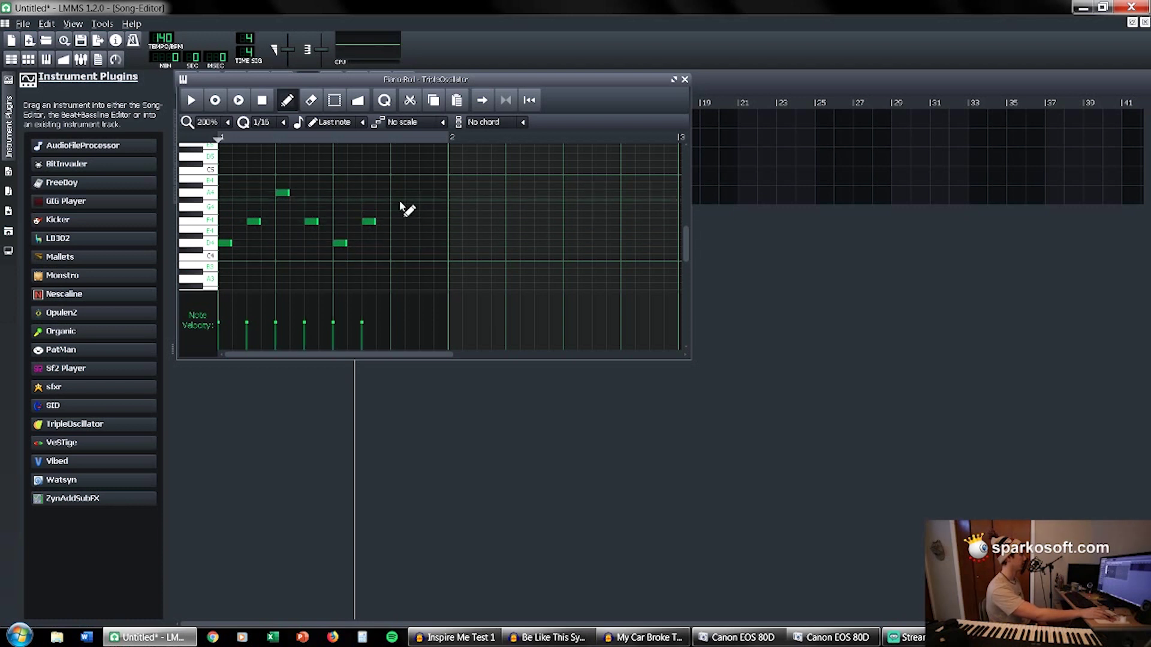
{"action": "left_click", "coordinate": [395, 193]}
{"action": "left_click", "coordinate": [425, 222]}
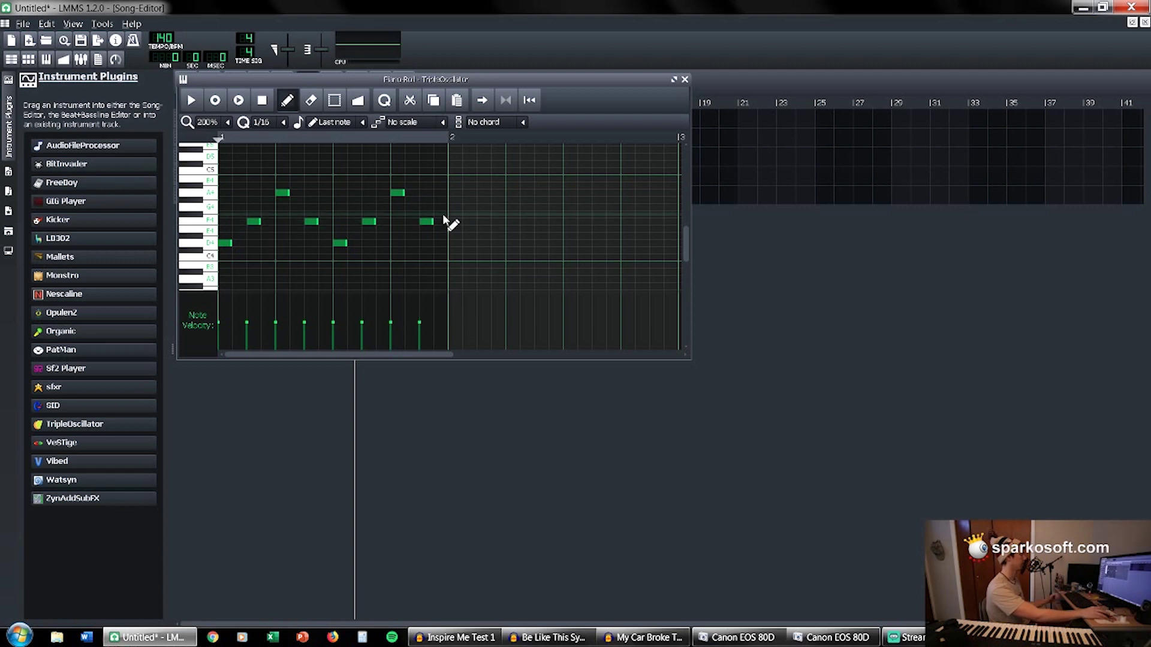
Audition the bar 1 melody pattern and review its notes in the piano roll.
{"action": "key", "text": "space"}
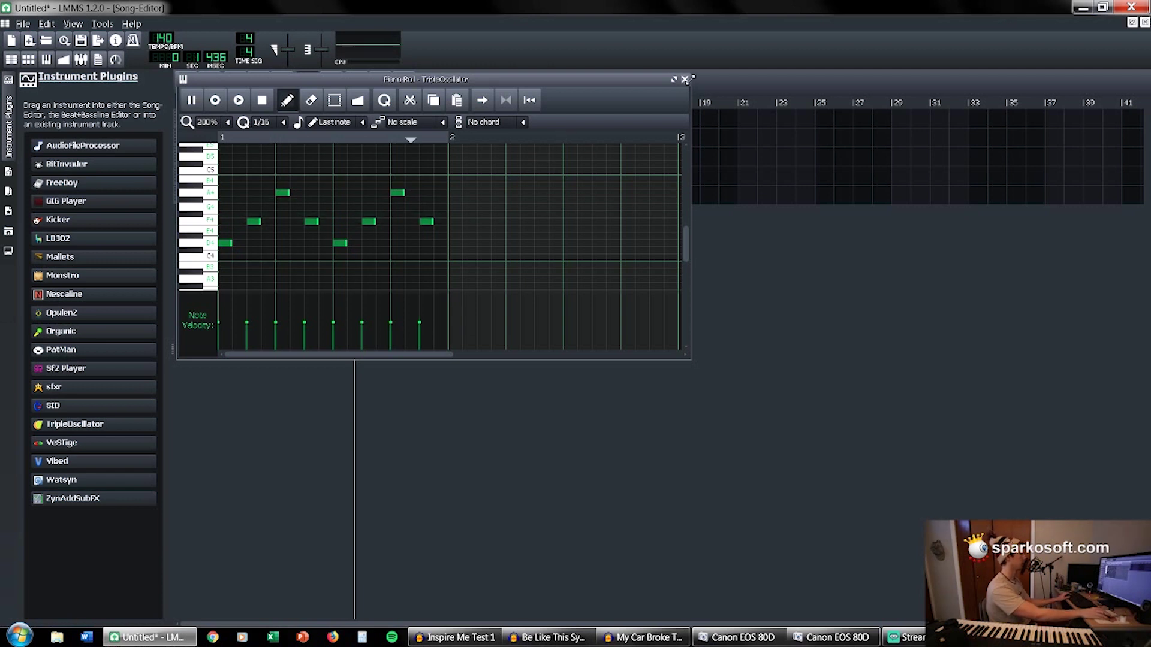
{"action": "left_click", "coordinate": [685, 79]}
{"action": "key", "text": "space"}
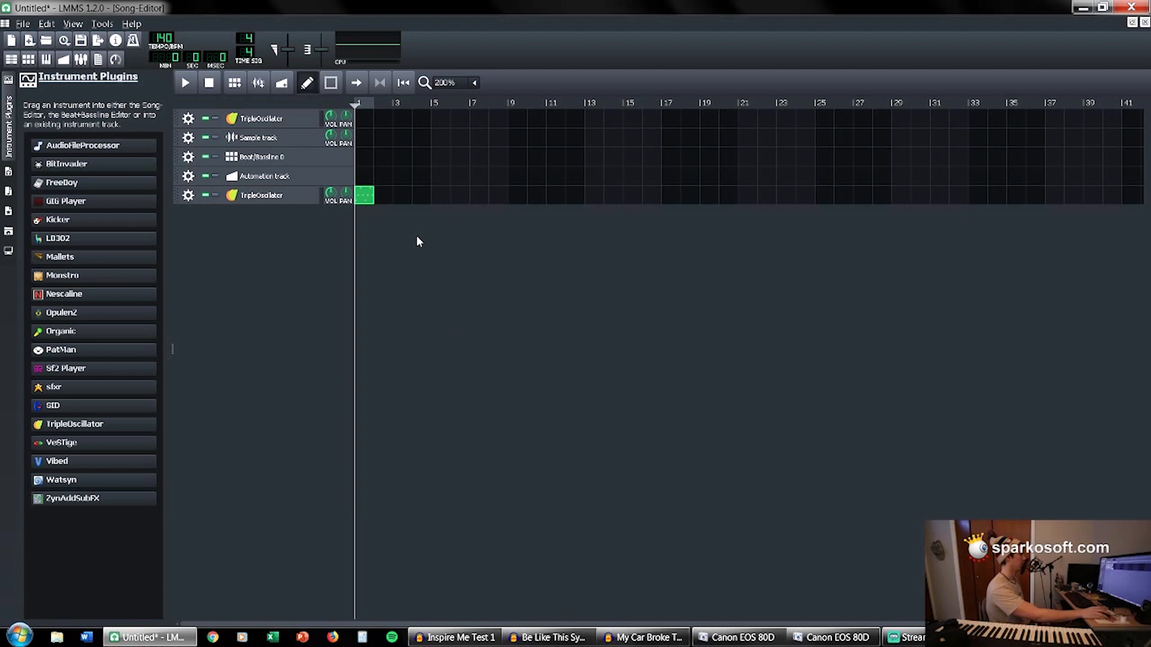
{"action": "double_click", "coordinate": [367, 199]}
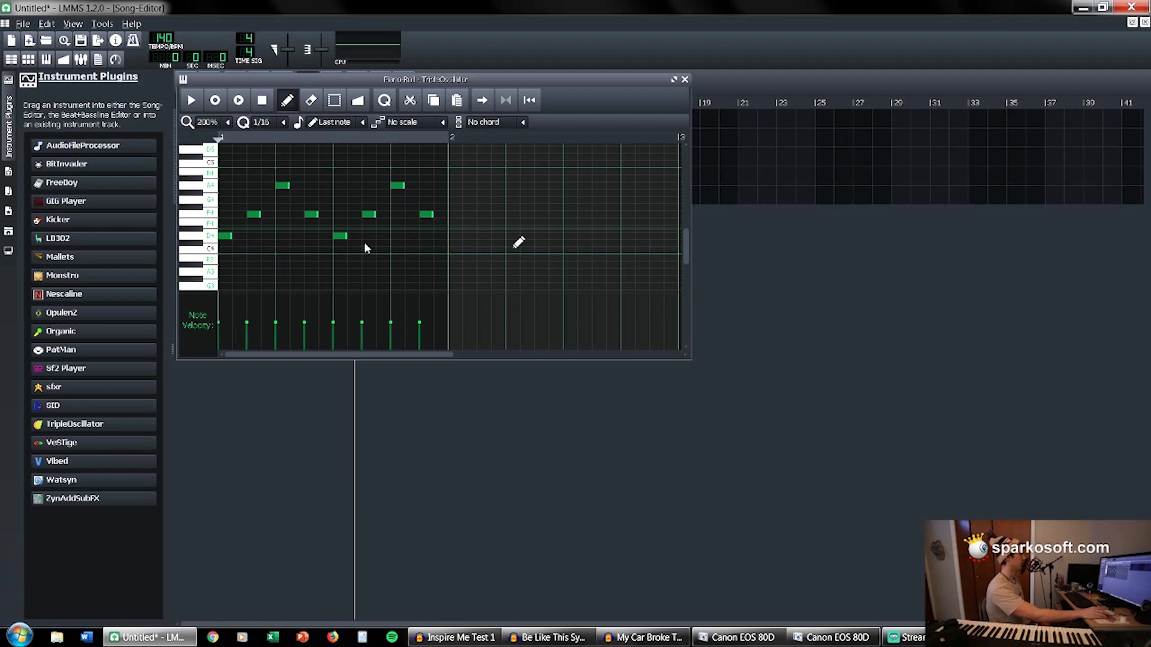
{"action": "left_click", "coordinate": [685, 80]}
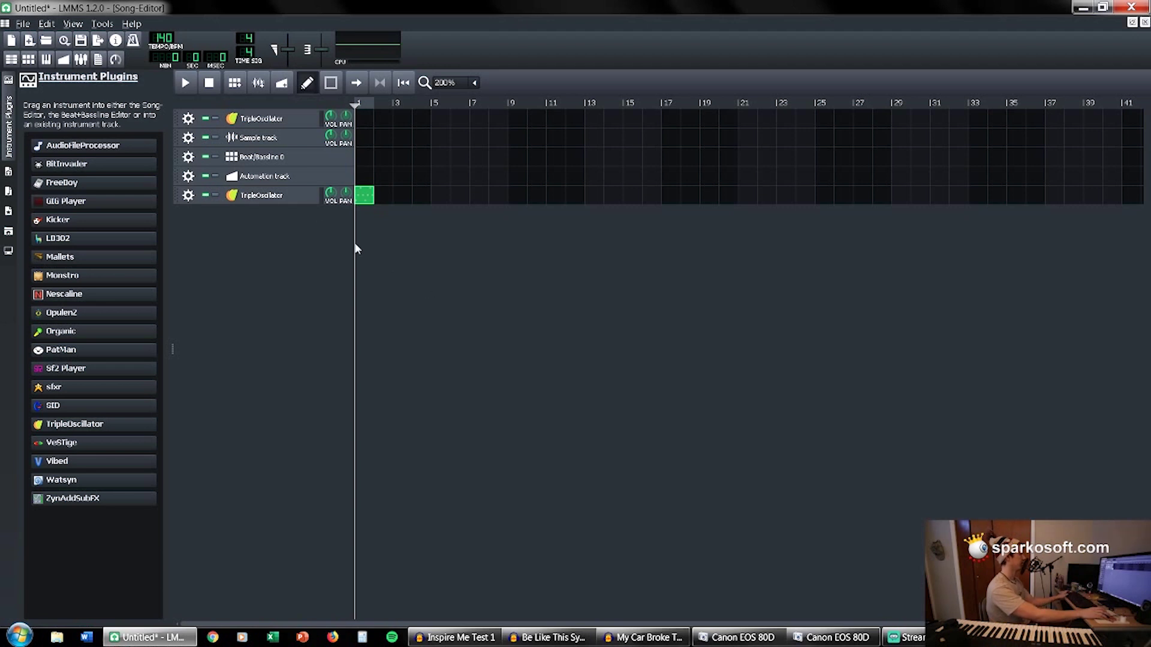
{"action": "scroll", "coordinate": [394, 211], "scroll_direction": "up", "scroll_amount": 2}
{"action": "left_click", "coordinate": [472, 195]}
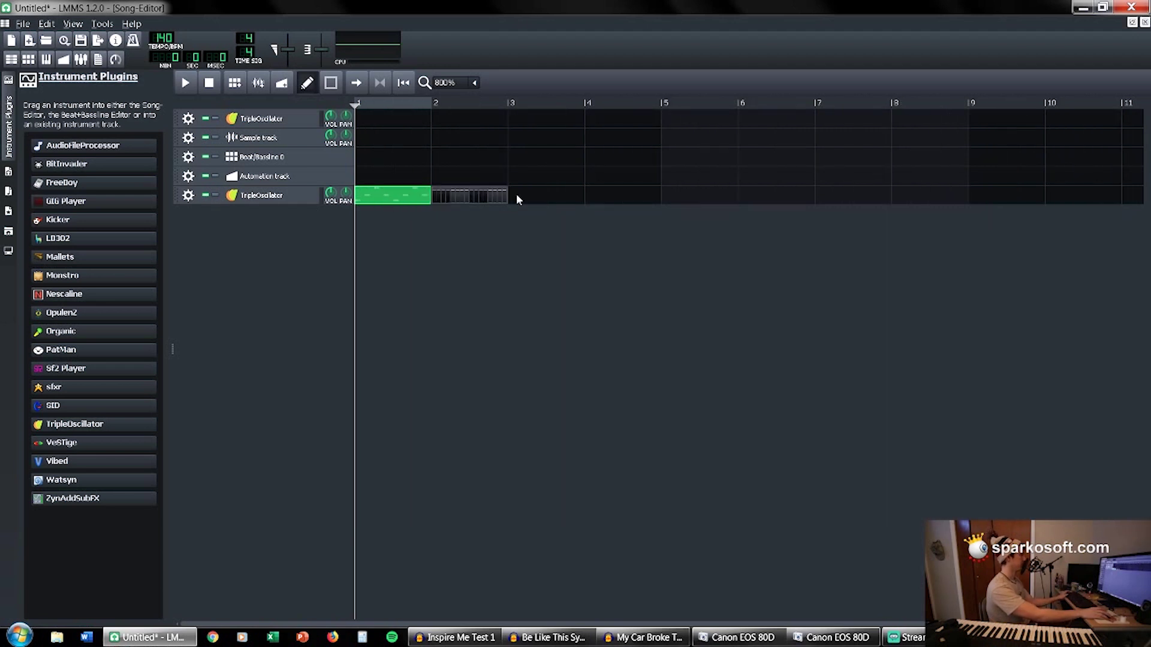
{"action": "double_click", "coordinate": [493, 199]}
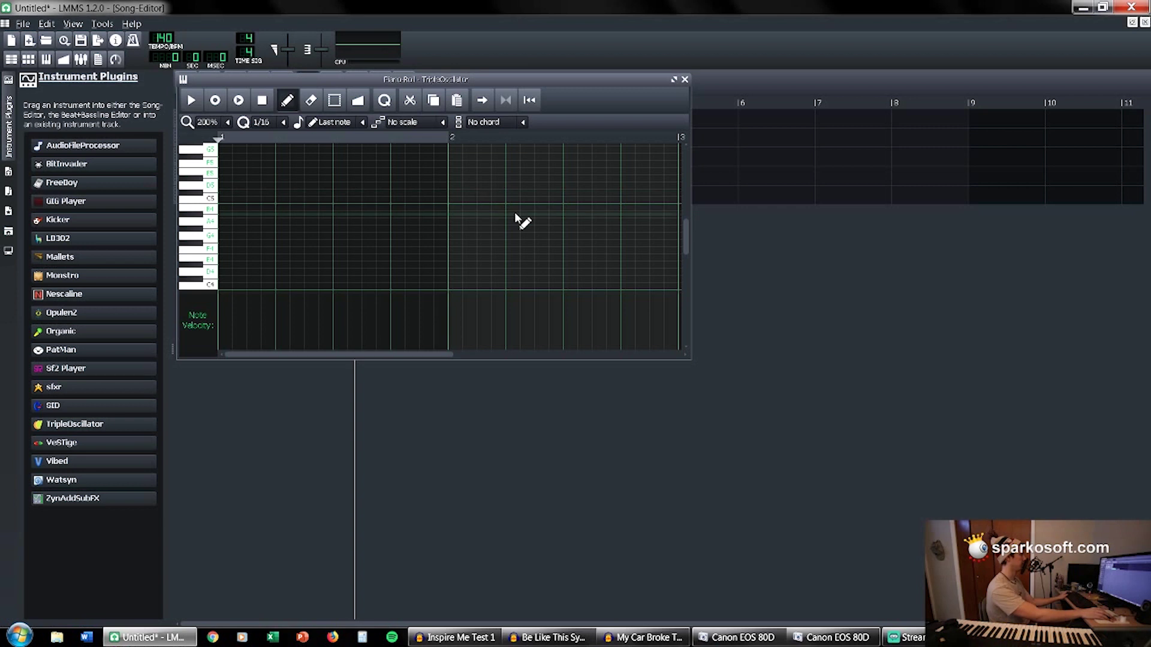
{"action": "scroll", "coordinate": [271, 268], "scroll_direction": "down", "scroll_amount": 1}
{"action": "scroll", "coordinate": [272, 268], "scroll_direction": "up", "scroll_amount": 3}
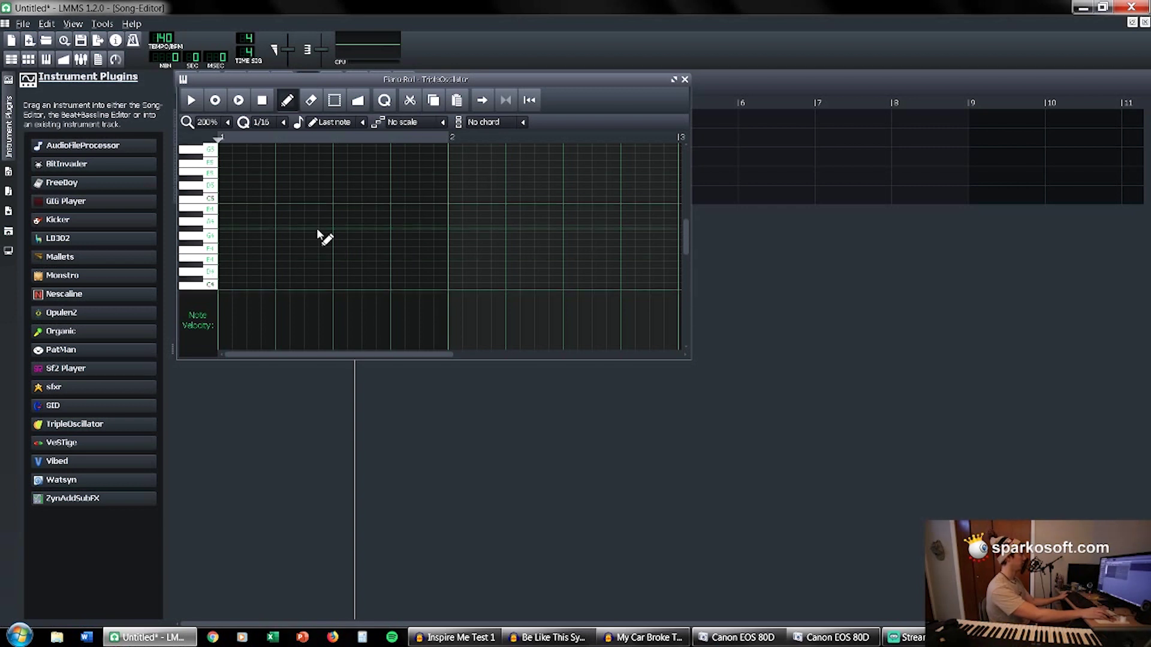
{"action": "left_click", "coordinate": [686, 79]}
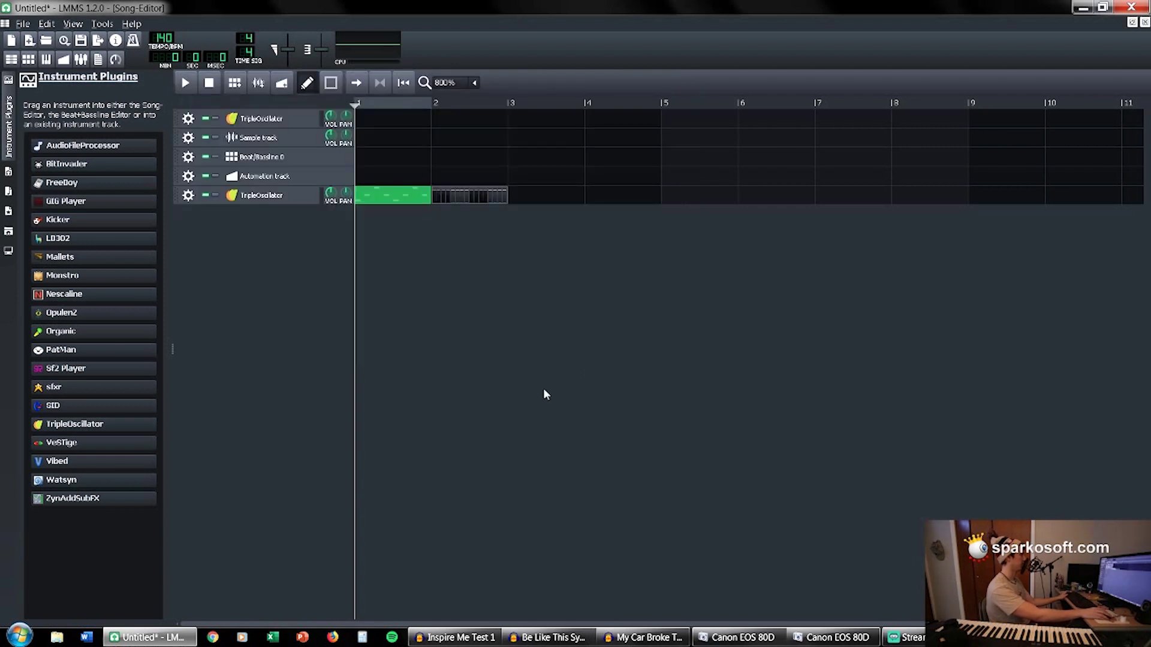
{"action": "middle_click", "coordinate": [473, 193]}
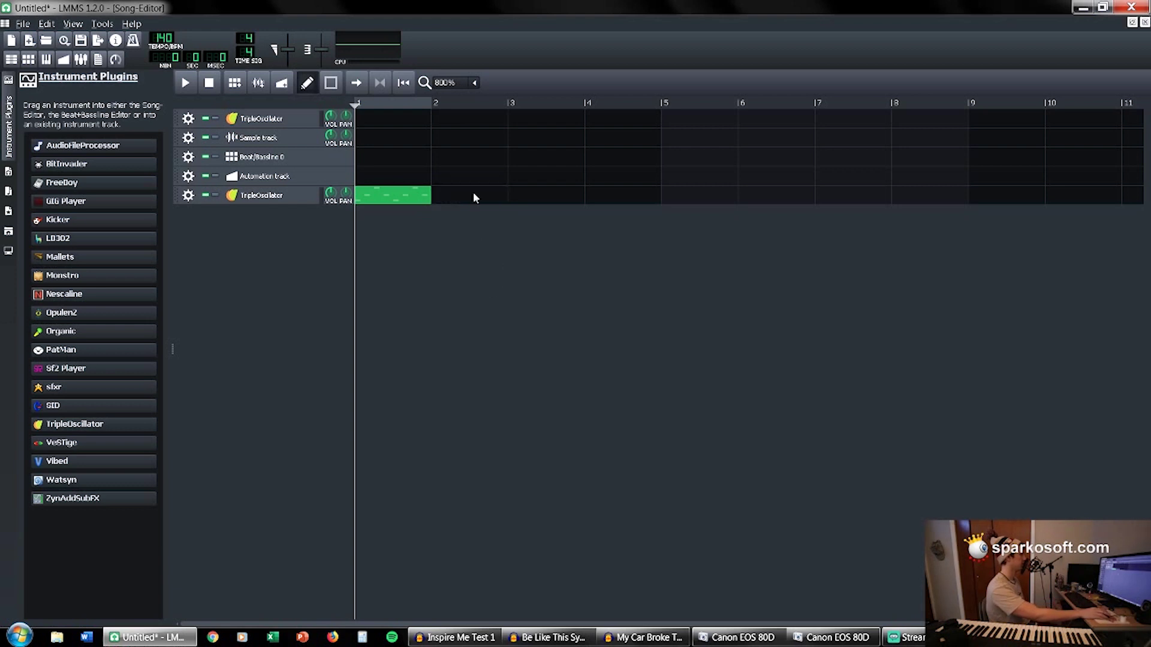
Examine the instrument settings of the TripleOscillator track that holds the melody.
{"action": "left_click", "coordinate": [262, 198]}
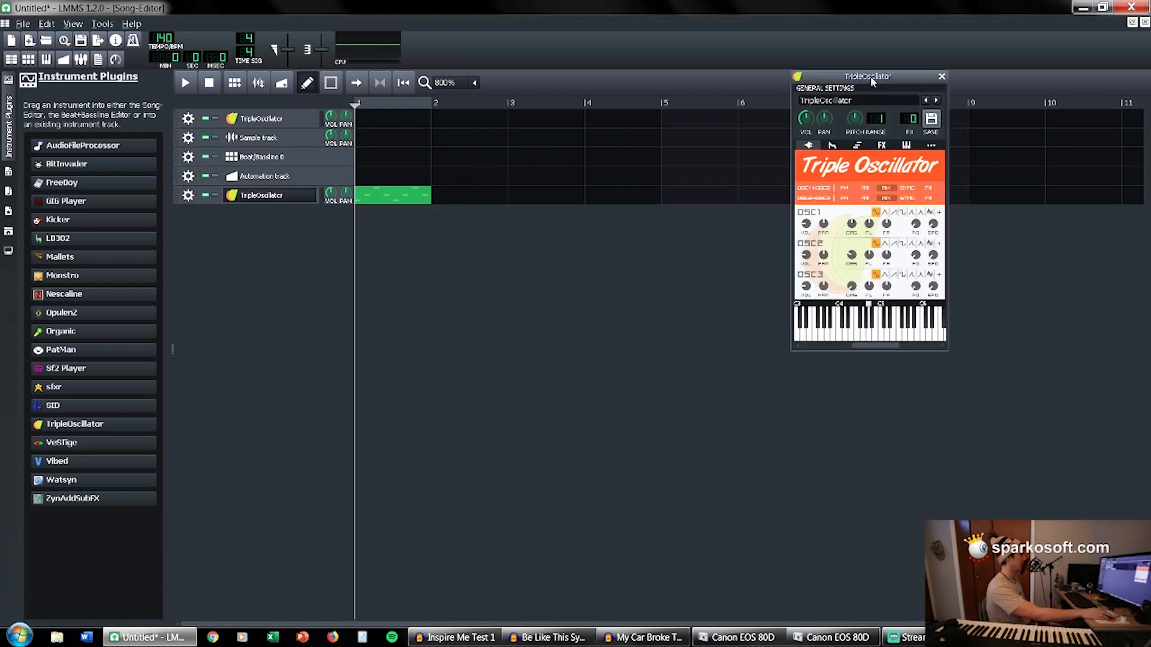
{"action": "left_click_drag", "start_coordinate": [873, 74], "coordinate": [288, 207]}
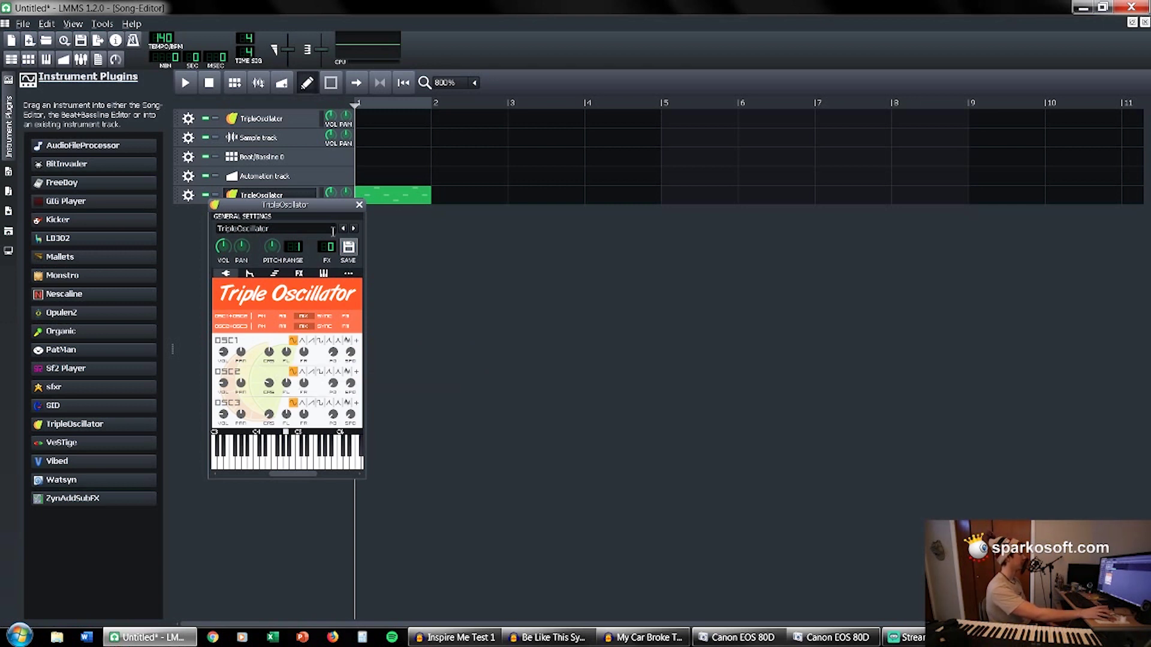
{"action": "left_click", "coordinate": [360, 205]}
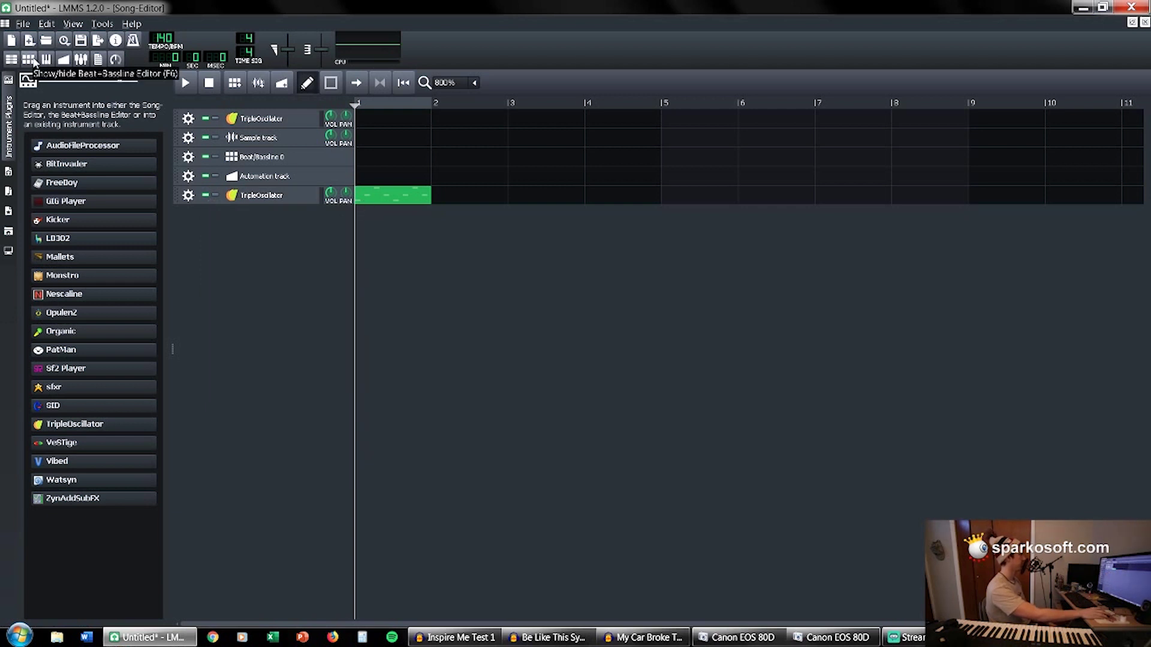
Place Beat/Bassline 0 blocks in bars 1 through 4 of the song.
{"action": "left_click", "coordinate": [391, 157]}
{"action": "left_click", "coordinate": [462, 159]}
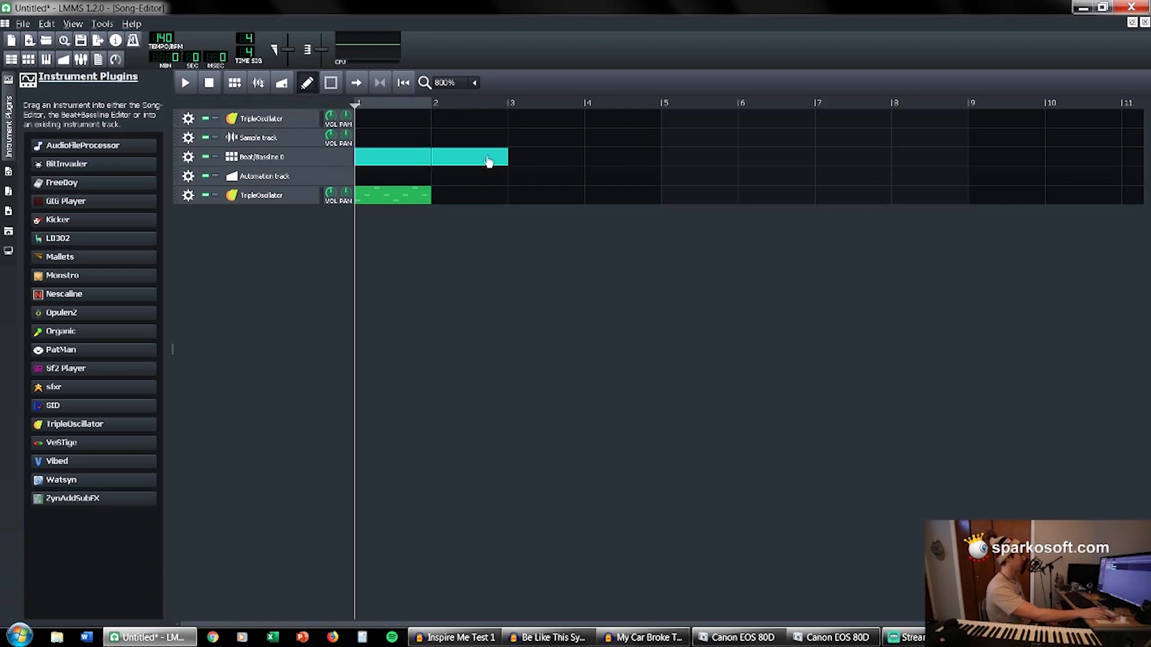
{"action": "left_click", "coordinate": [543, 158]}
{"action": "left_click", "coordinate": [616, 157]}
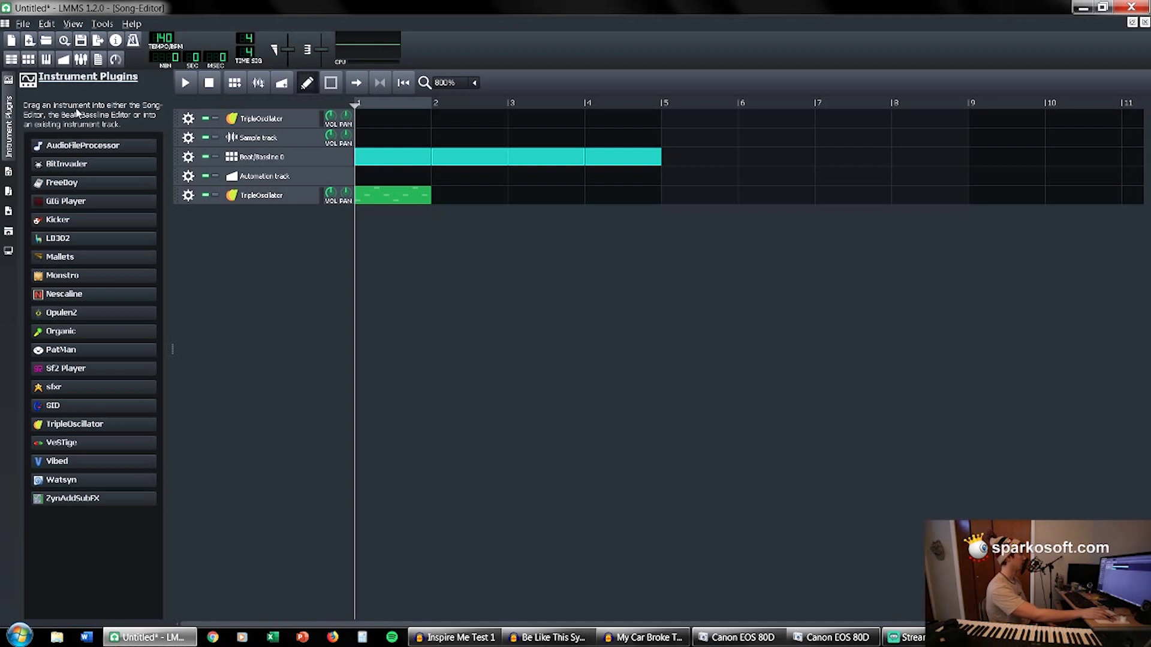
Add kick01.ogg and snare02.ogg from the drums samples folder as tracks in the Beat+Bassline Editor.
{"action": "left_click", "coordinate": [33, 63]}
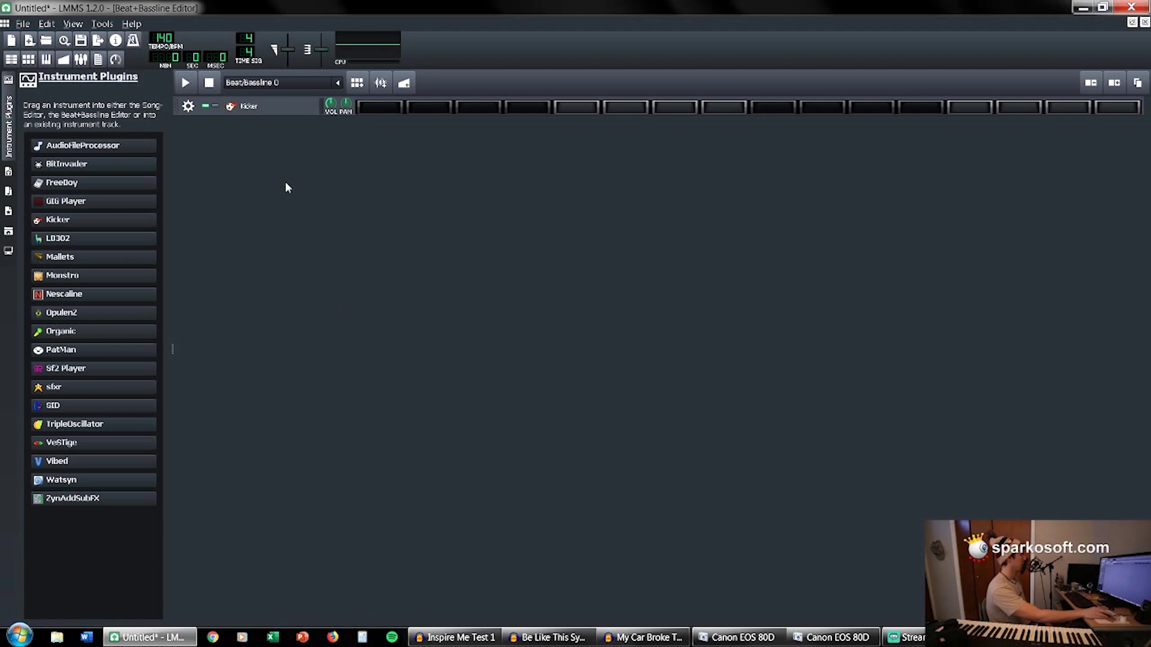
{"action": "left_click", "coordinate": [9, 189]}
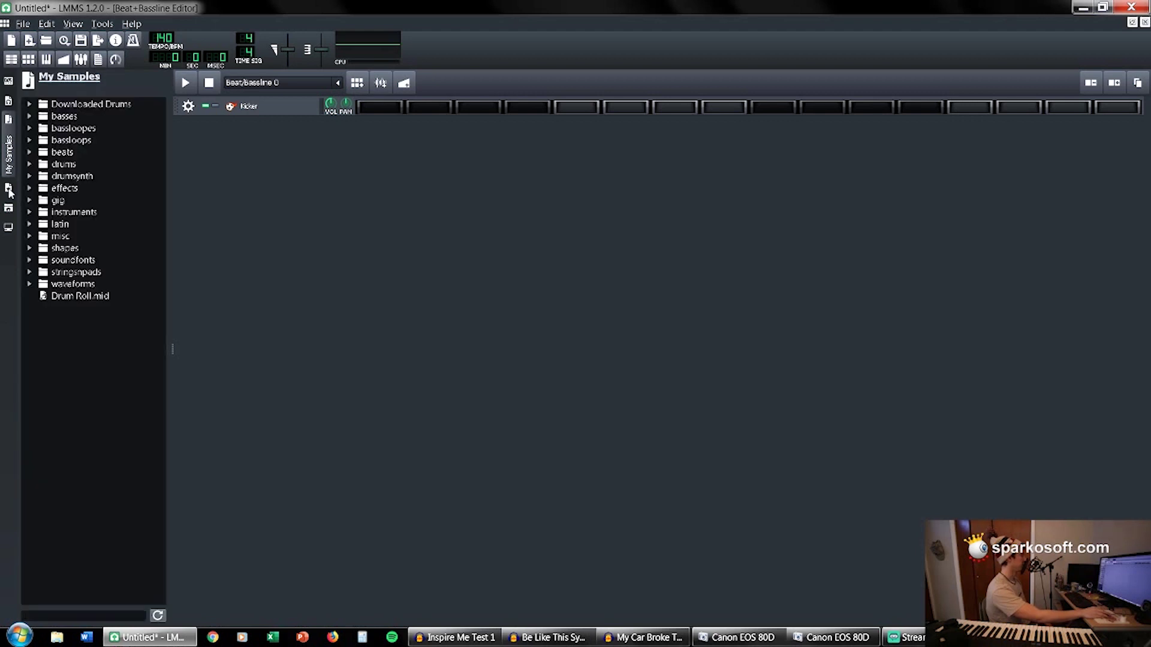
{"action": "left_click", "coordinate": [29, 164]}
{"action": "scroll", "coordinate": [104, 365], "scroll_direction": "down", "scroll_amount": 6}
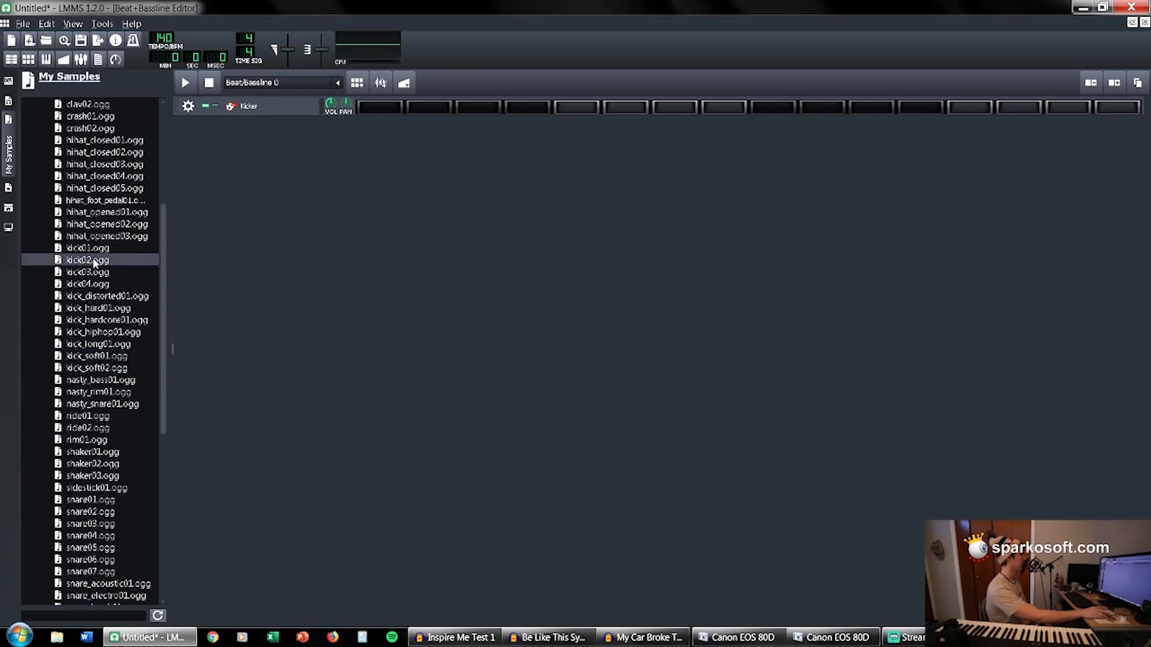
{"action": "left_click", "coordinate": [96, 248]}
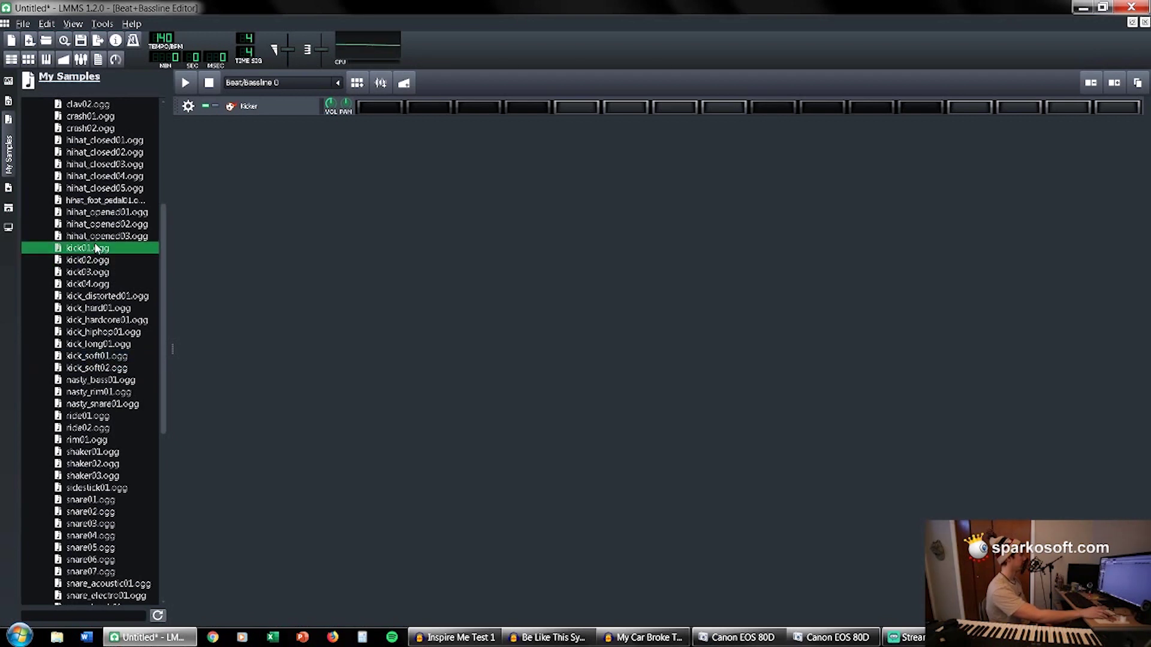
{"action": "double_click", "coordinate": [96, 248]}
{"action": "scroll", "coordinate": [93, 370], "scroll_direction": "down", "scroll_amount": 2}
{"action": "left_click", "coordinate": [109, 442]}
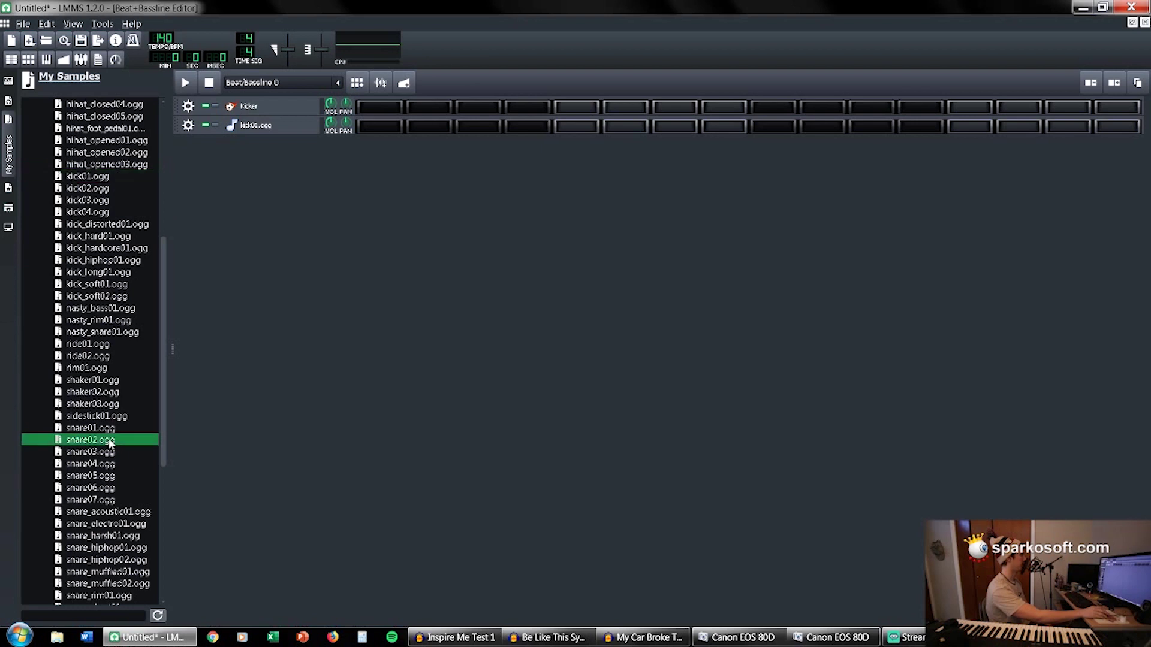
{"action": "double_click", "coordinate": [110, 441]}
Program the beat with the kick on steps 1, 5, 9 and 13 and the snare on steps 5 and 13.
{"action": "left_click", "coordinate": [387, 128]}
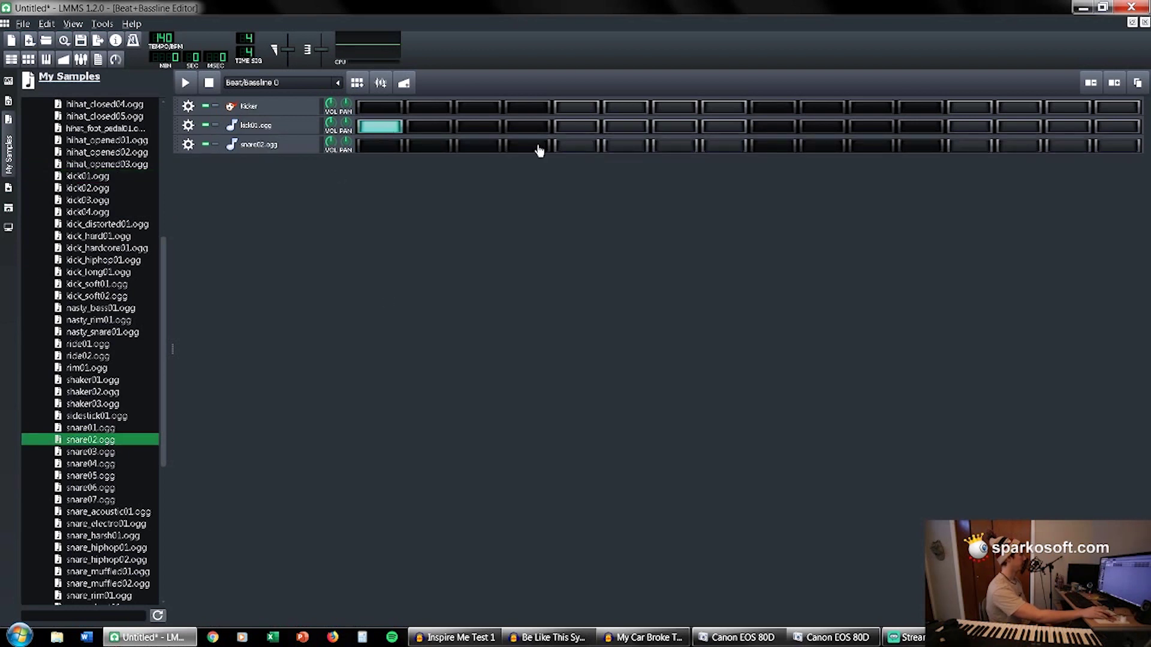
{"action": "left_click", "coordinate": [585, 127]}
{"action": "left_click", "coordinate": [774, 127]}
{"action": "left_click", "coordinate": [970, 127]}
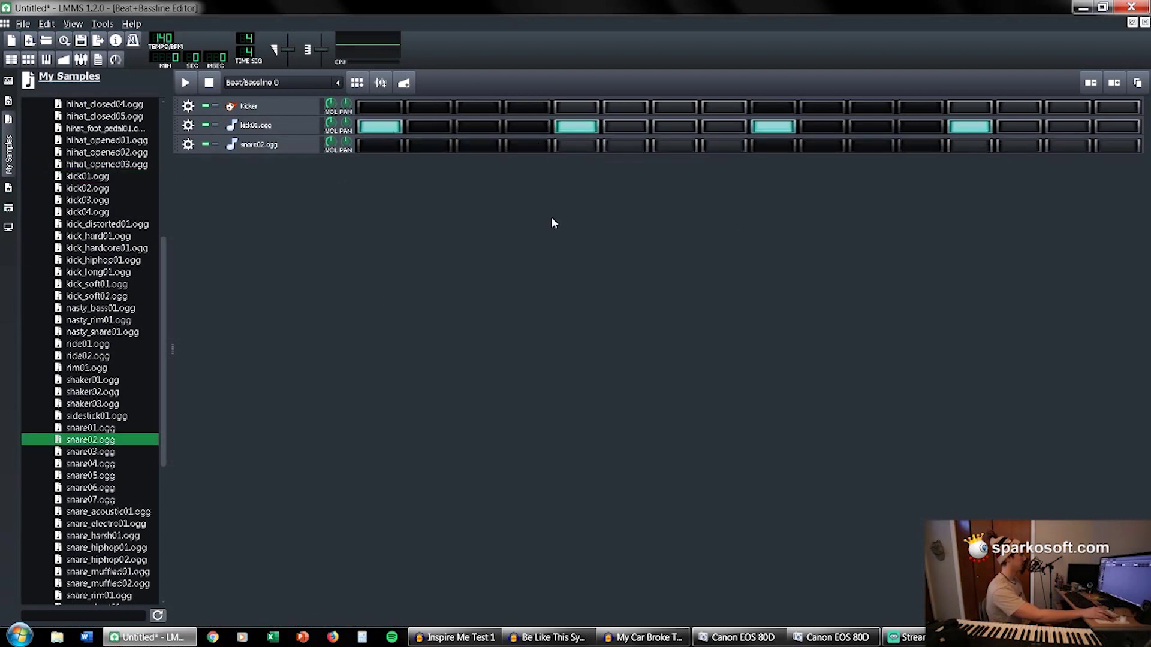
{"action": "left_click", "coordinate": [586, 147]}
{"action": "left_click", "coordinate": [970, 146]}
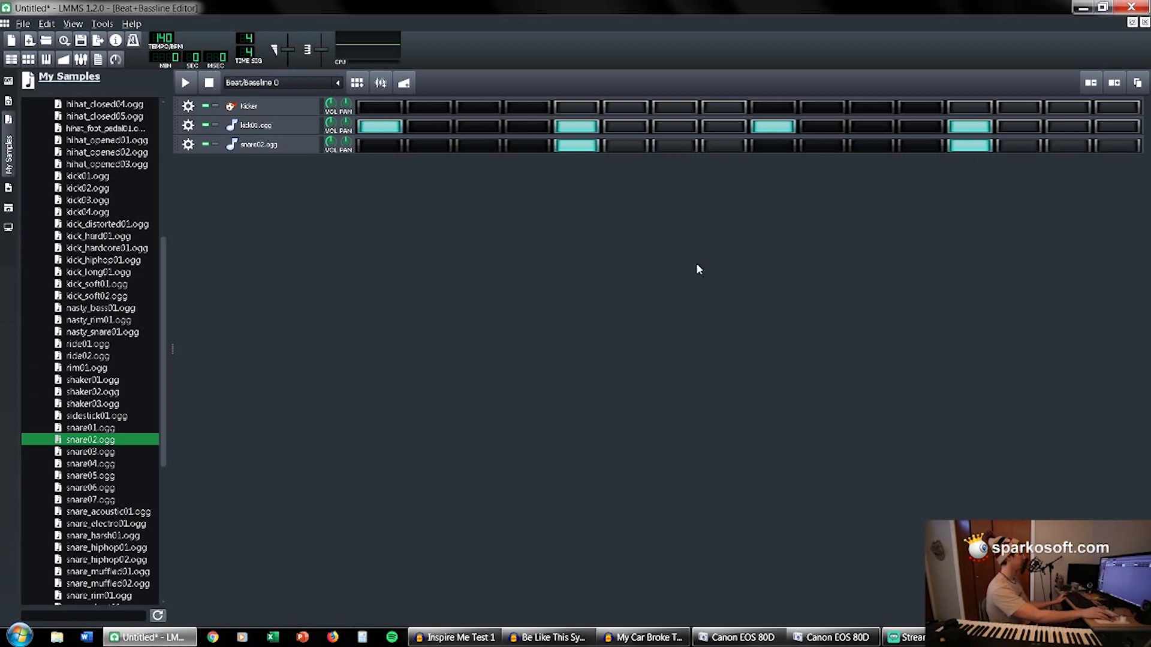
Audition the drum beat on its own and play the whole arrangement in the Song Editor.
{"action": "key", "text": "space"}
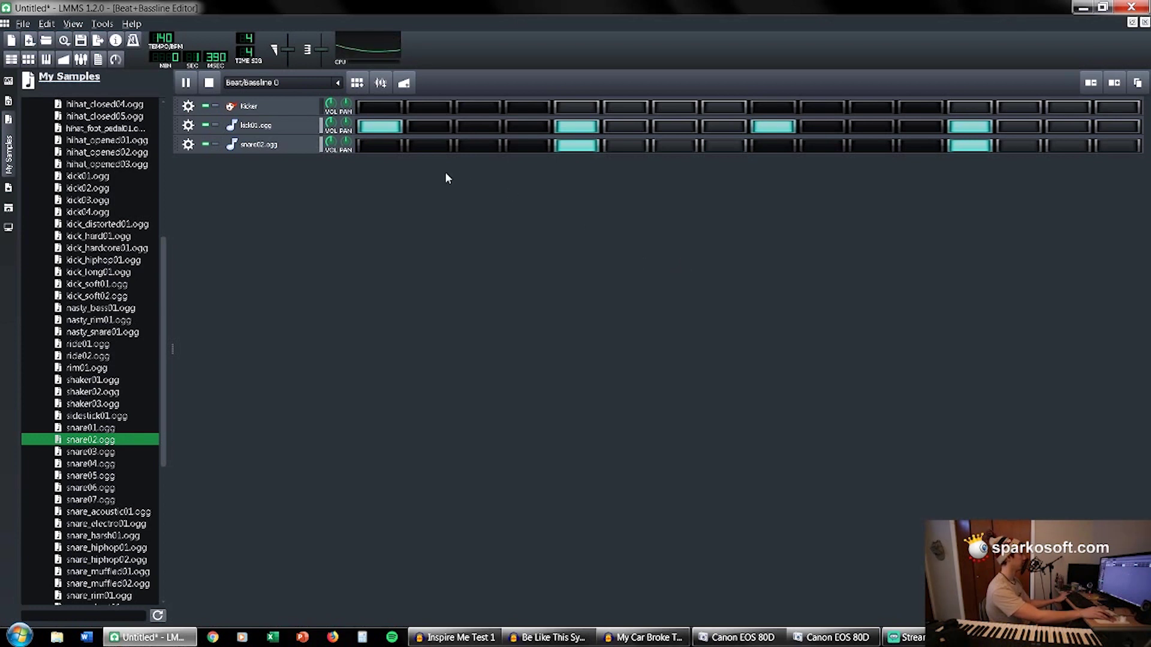
{"action": "left_click", "coordinate": [209, 82]}
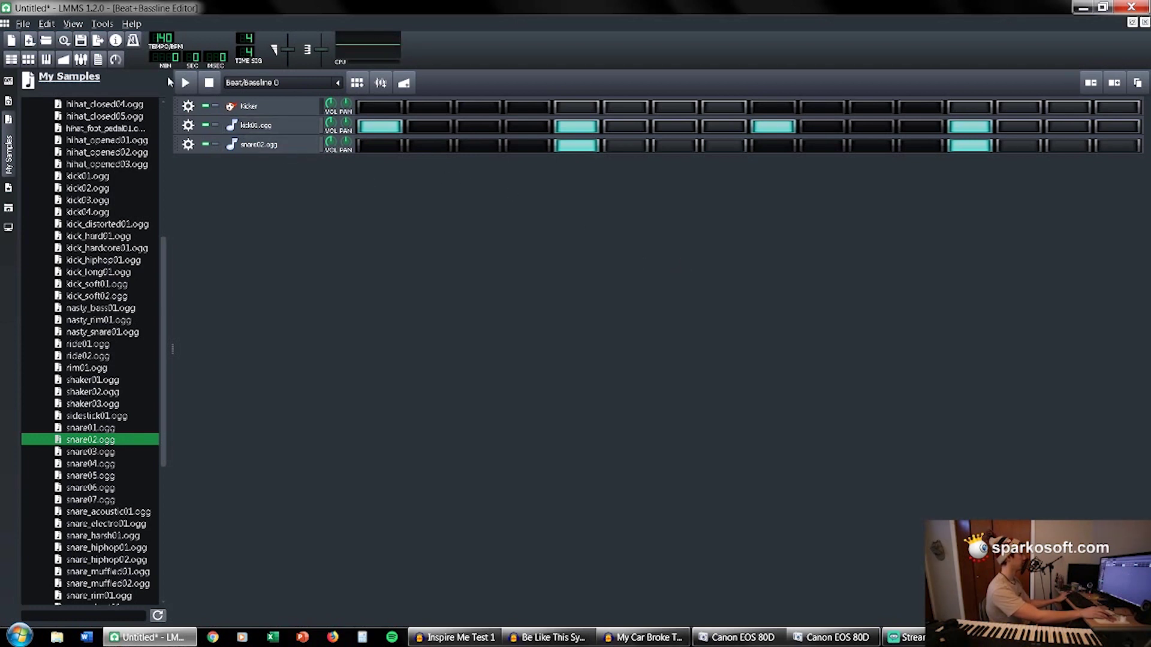
{"action": "left_click", "coordinate": [11, 58]}
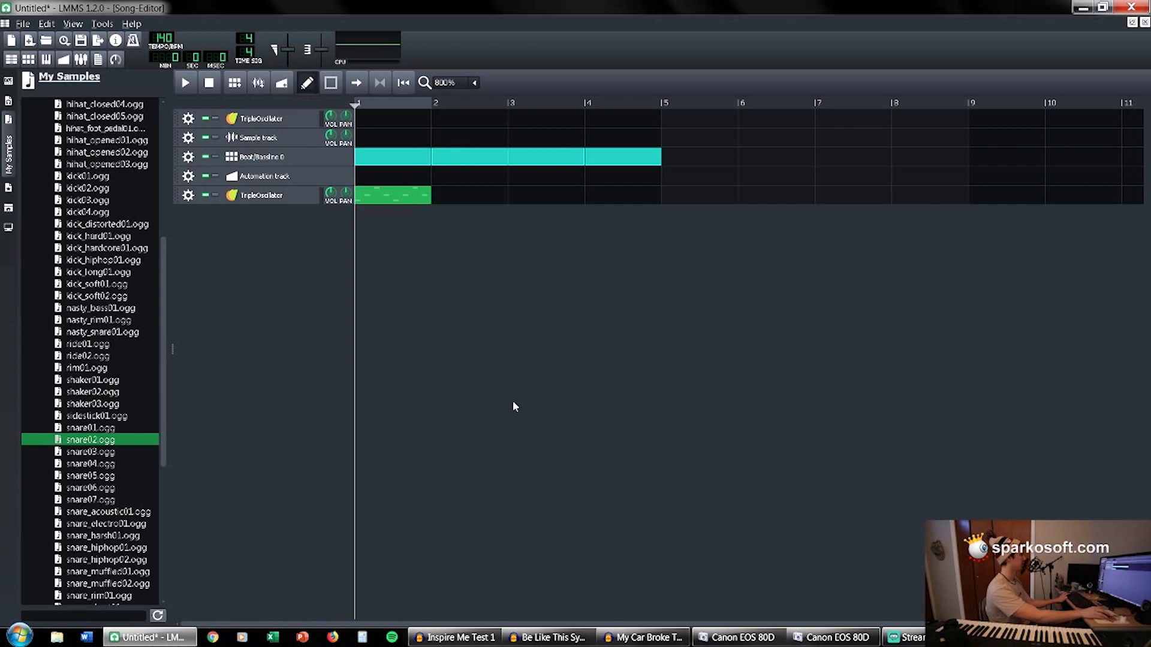
{"action": "key", "text": "space"}
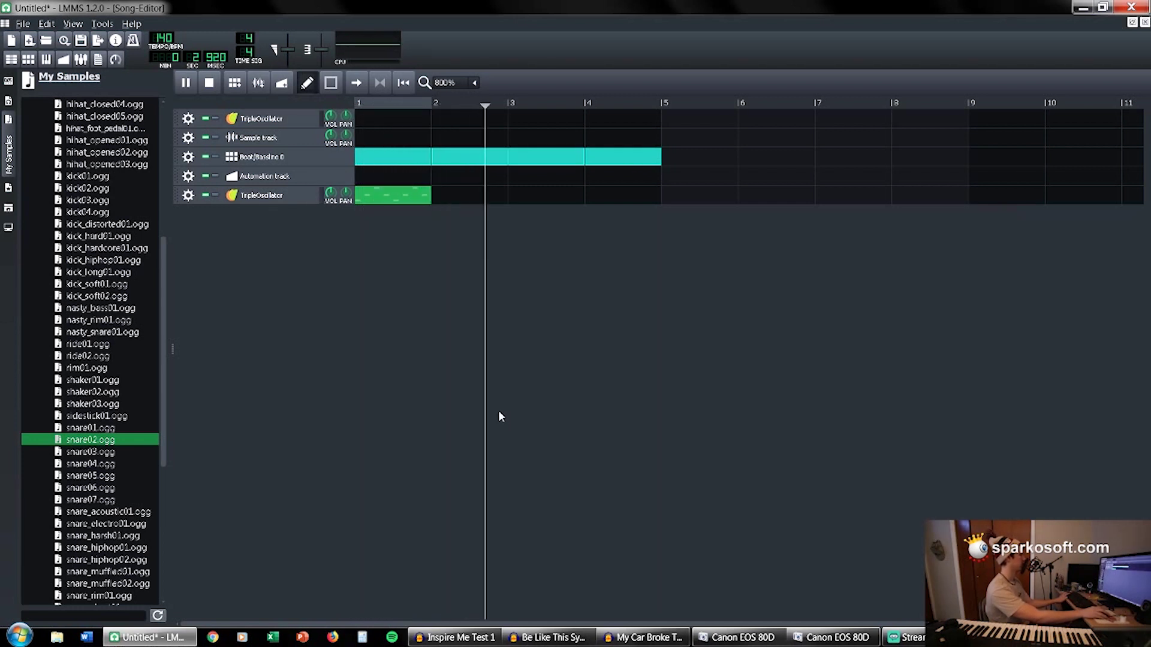
Stop playback and add an automation block to the Automation track, spanning bars 1 through 4.
{"action": "key", "text": "space"}
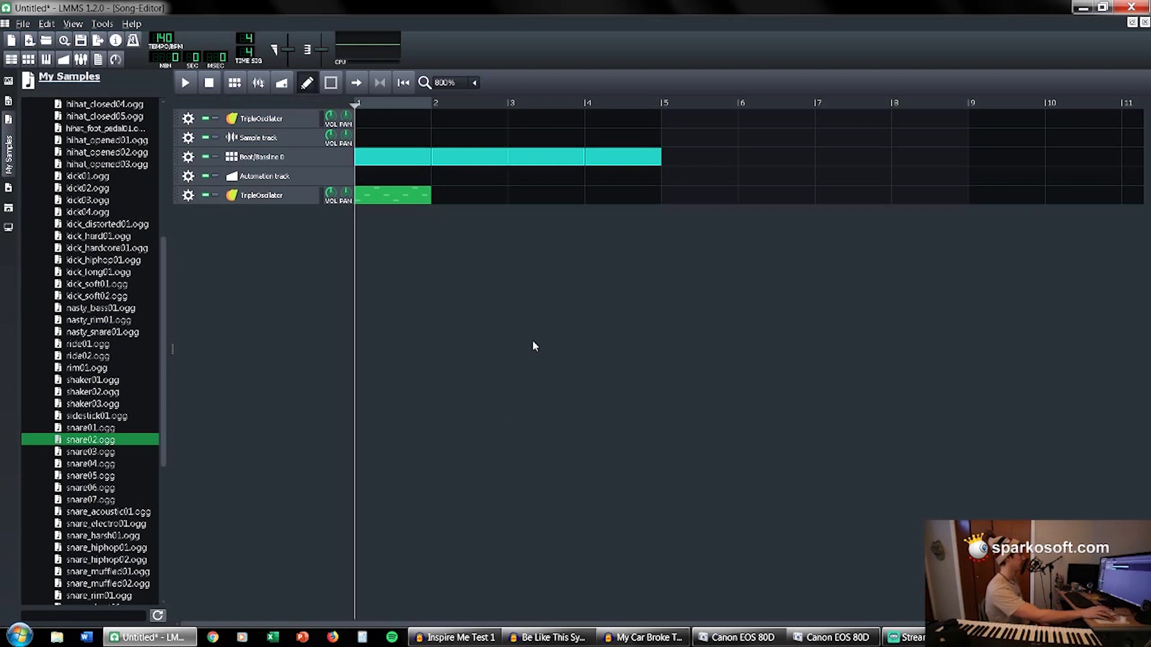
{"action": "left_click", "coordinate": [384, 178]}
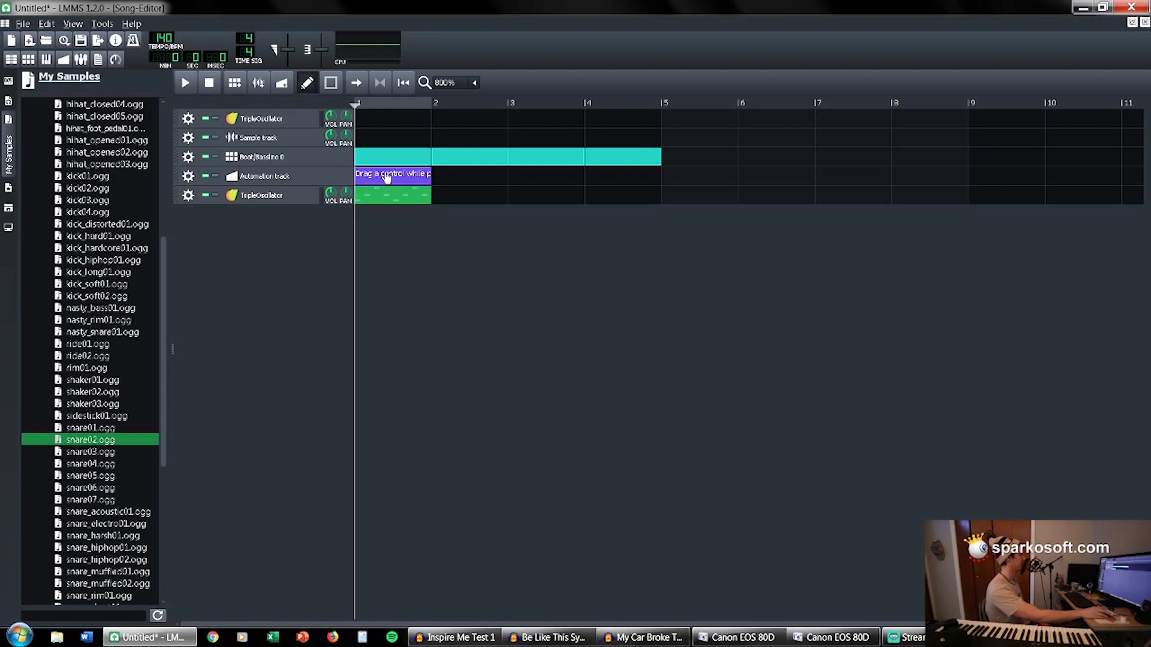
{"action": "left_click_drag", "start_coordinate": [429, 176], "coordinate": [662, 177]}
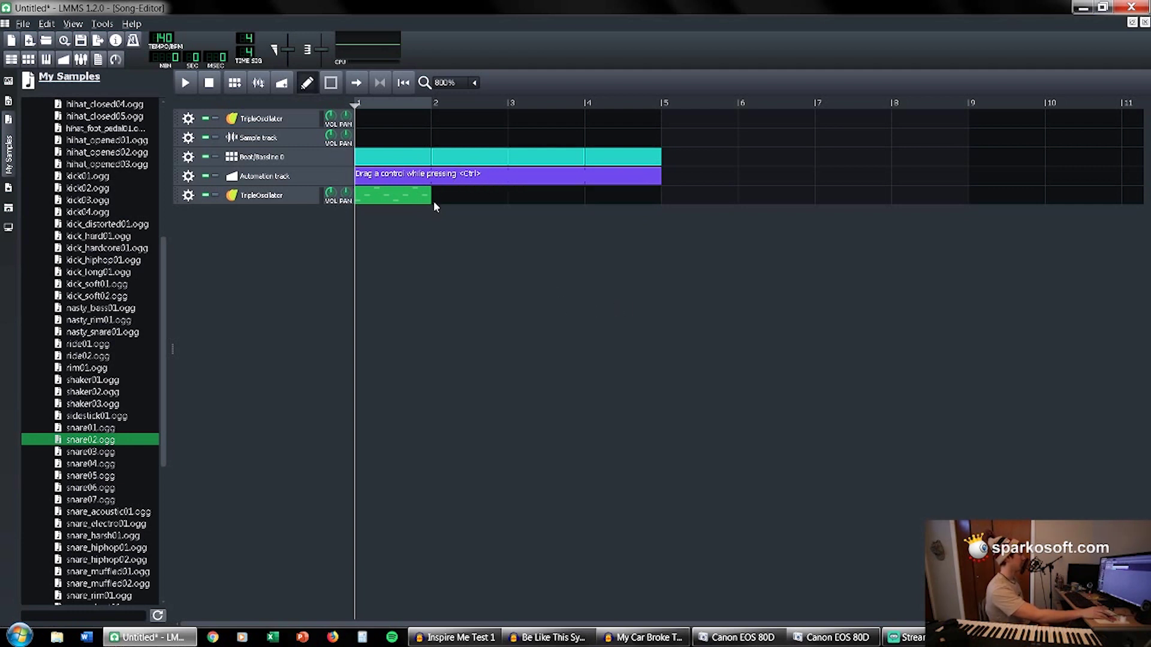
{"action": "left_click_drag", "start_coordinate": [424, 191], "coordinate": [431, 191]}
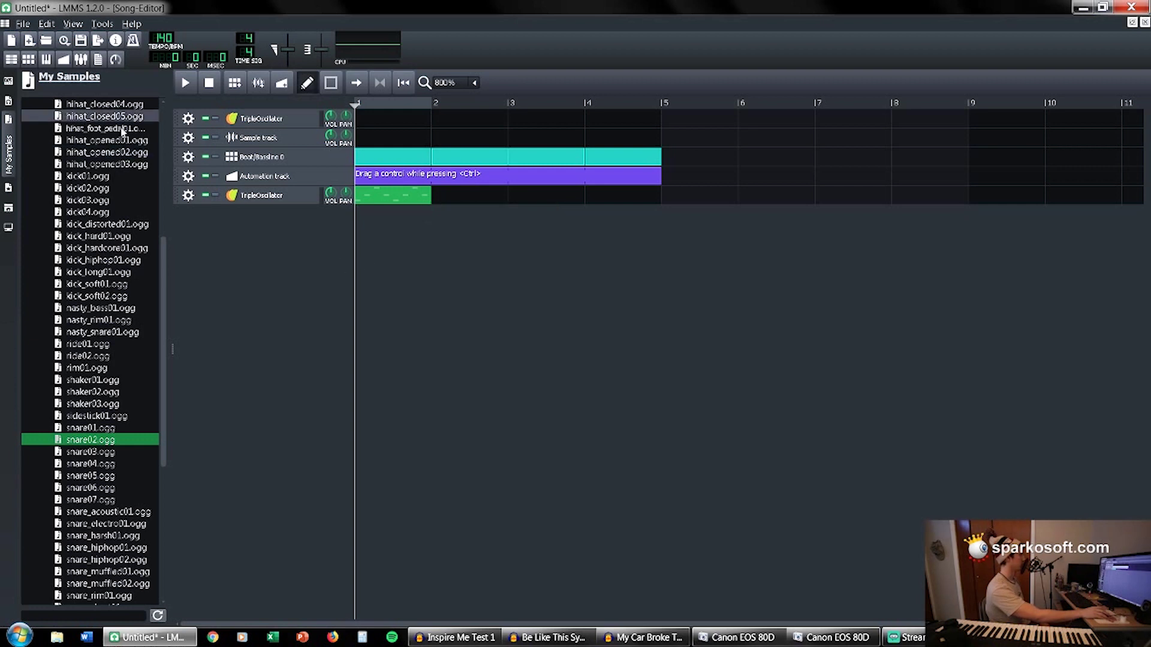
Open the FX-Mixer and add three channels, FX 1, FX 2 and FX 3.
{"action": "left_click", "coordinate": [82, 60]}
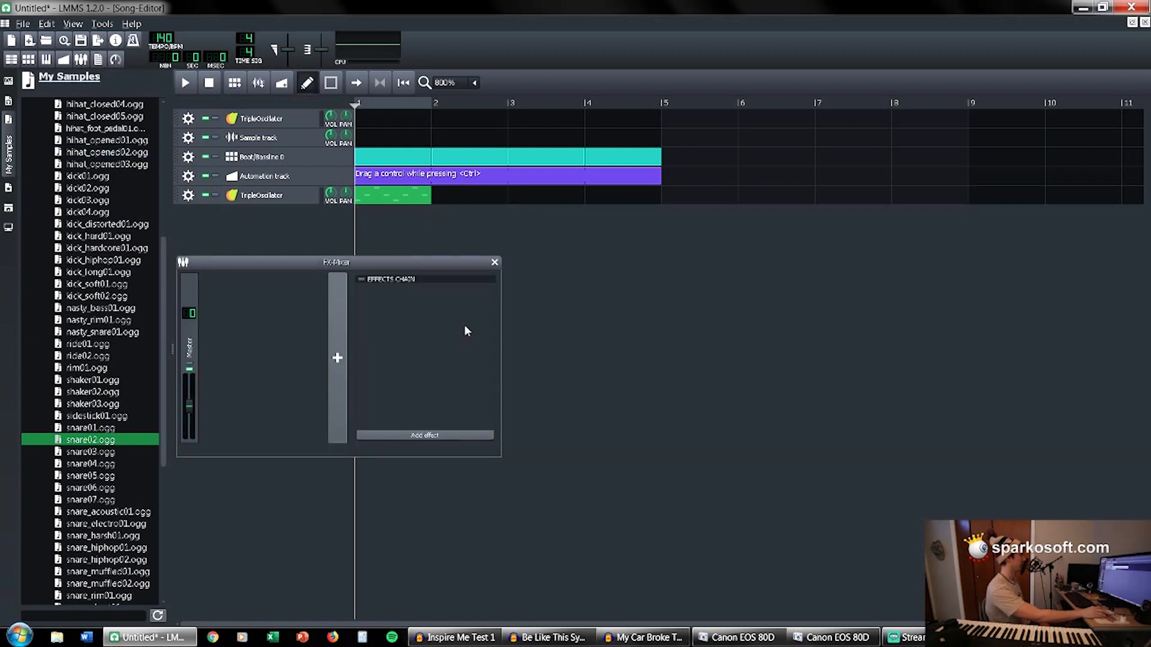
{"action": "left_click_drag", "start_coordinate": [461, 268], "coordinate": [690, 282]}
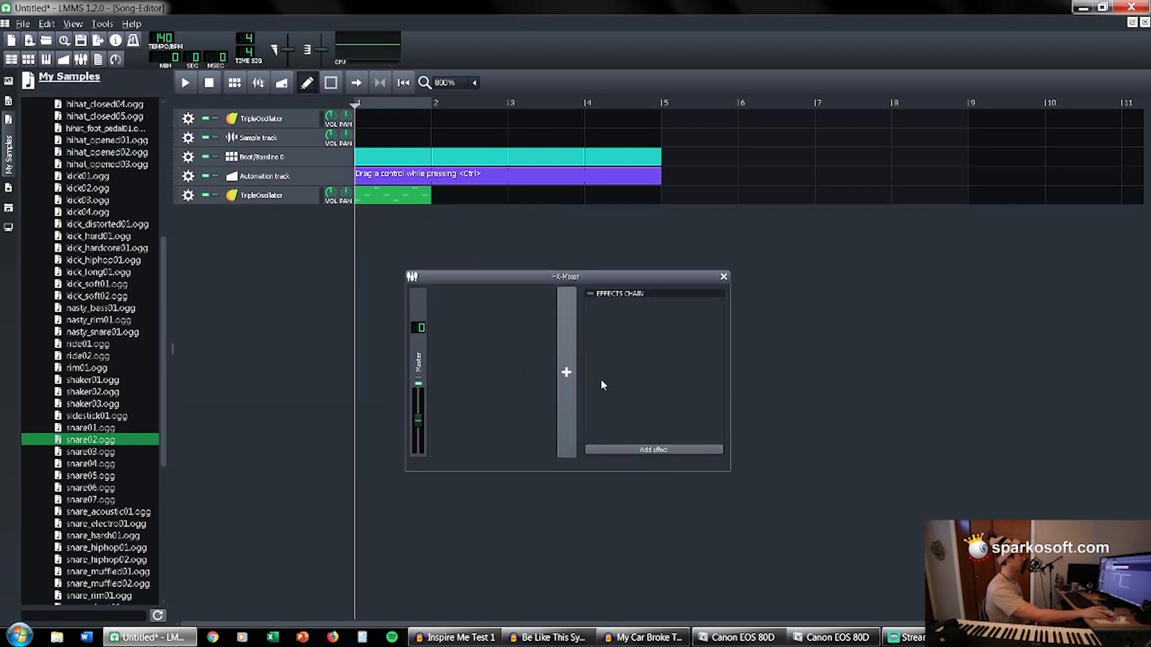
{"action": "left_click", "coordinate": [567, 380]}
{"action": "left_click", "coordinate": [568, 381]}
{"action": "left_click", "coordinate": [567, 380]}
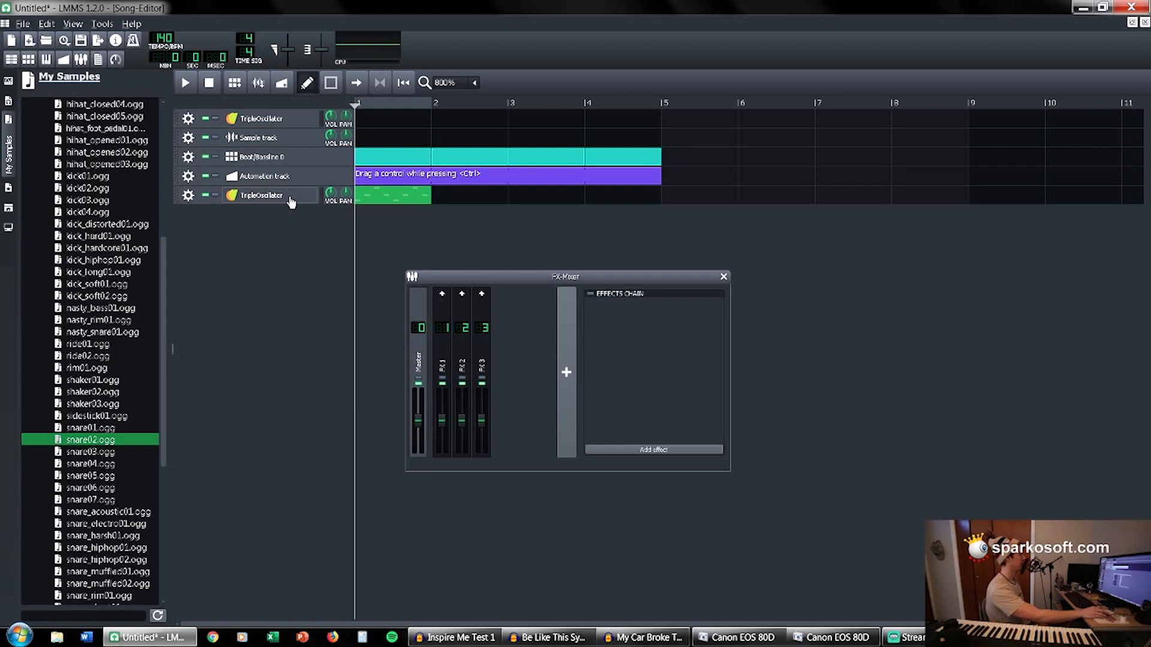
Route the TripleOscillator melody track and the kick01.ogg beat track to mixer channel FX 1.
{"action": "left_click", "coordinate": [28, 59]}
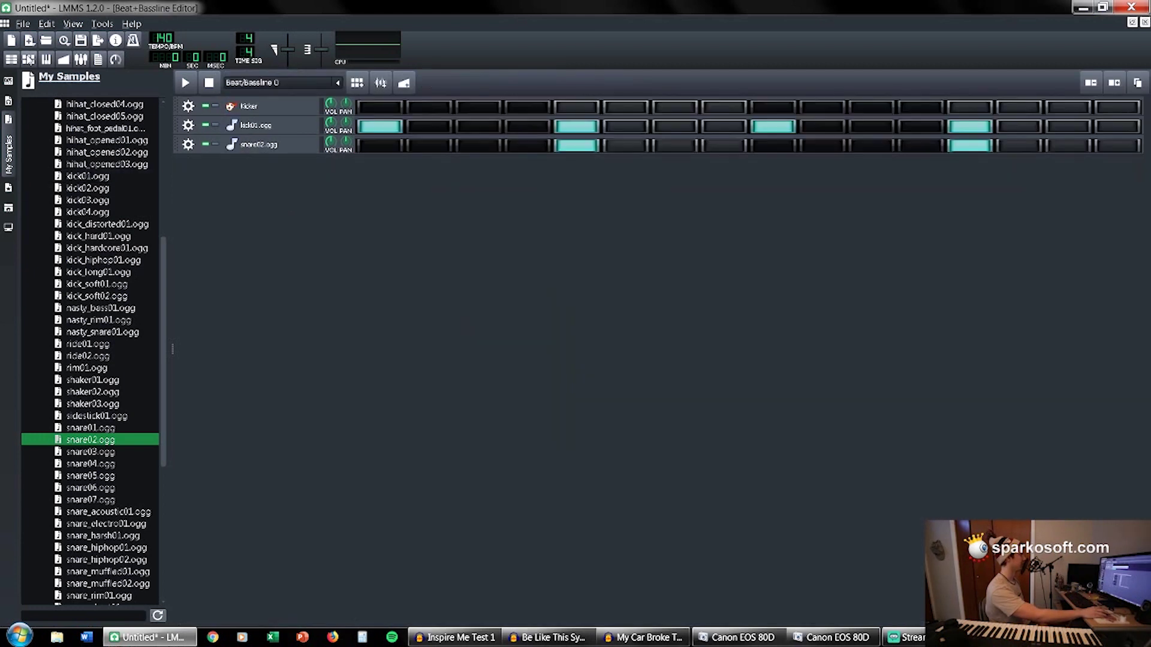
{"action": "left_click", "coordinate": [11, 59]}
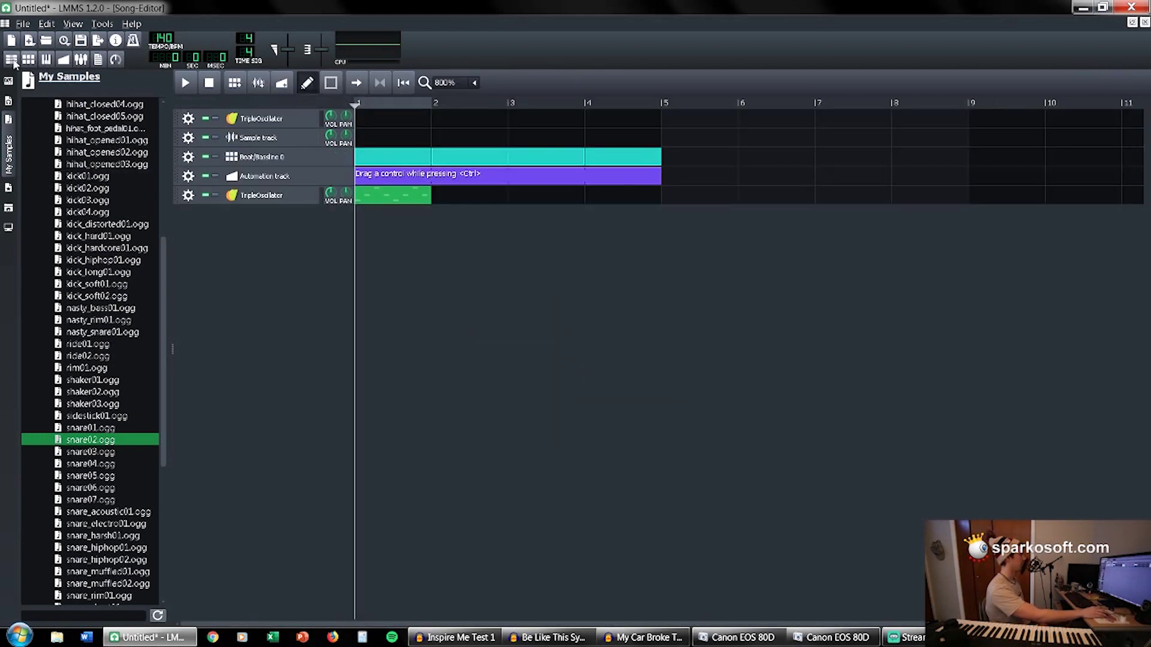
{"action": "left_click", "coordinate": [277, 196]}
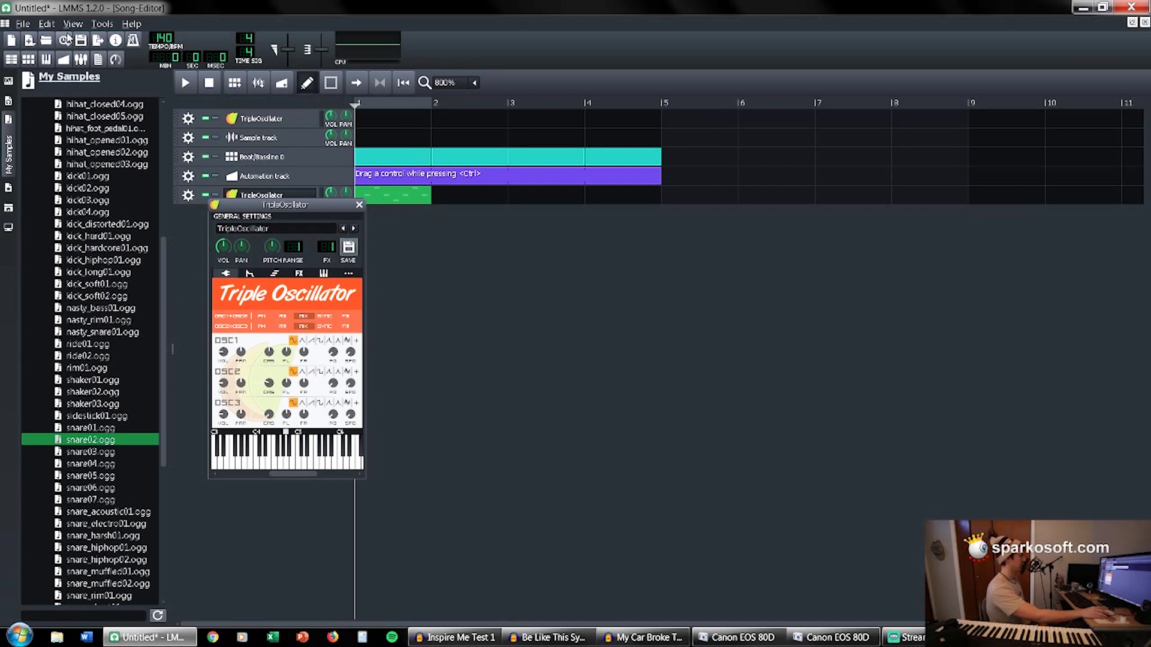
{"action": "double_click", "coordinate": [393, 158]}
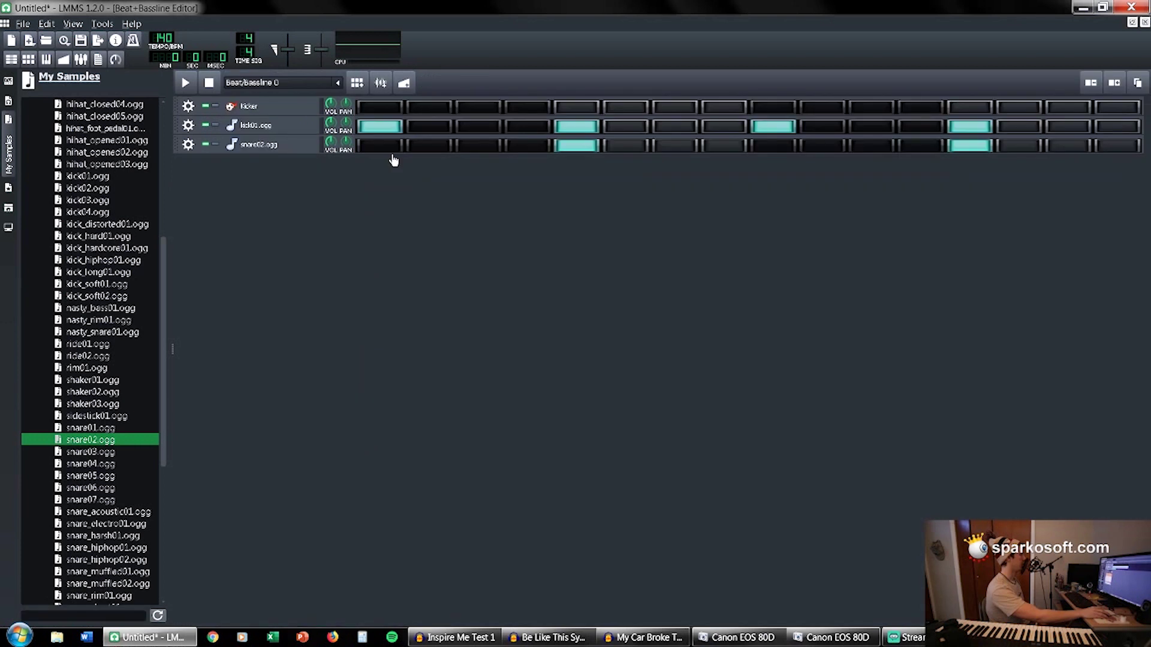
{"action": "left_click", "coordinate": [303, 125]}
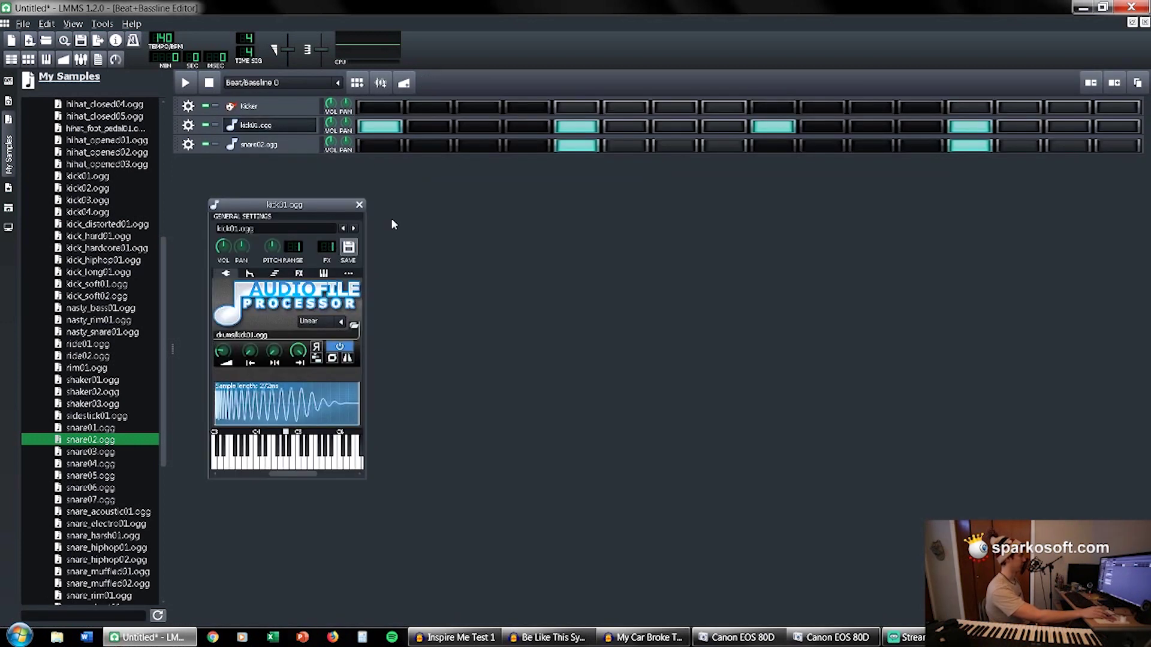
{"action": "left_click", "coordinate": [359, 204]}
{"action": "left_click", "coordinate": [81, 60]}
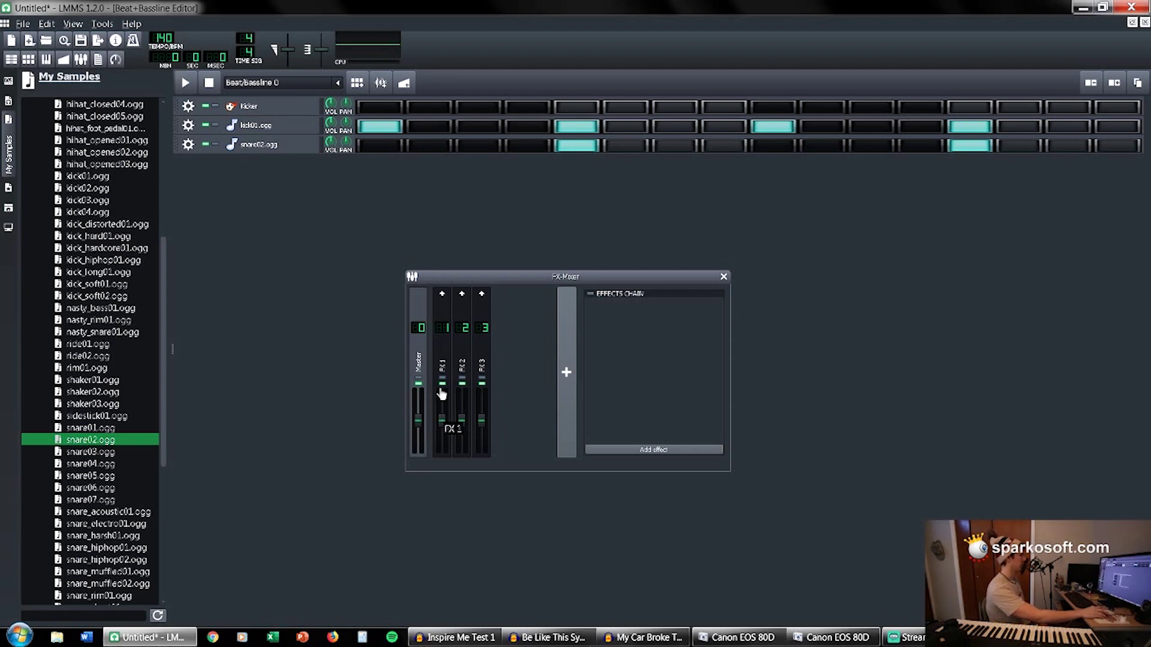
Raise the FX 1 mixer channel's volume to about 2.45 dBFS while playing the song, and stop playback.
{"action": "left_click", "coordinate": [11, 59]}
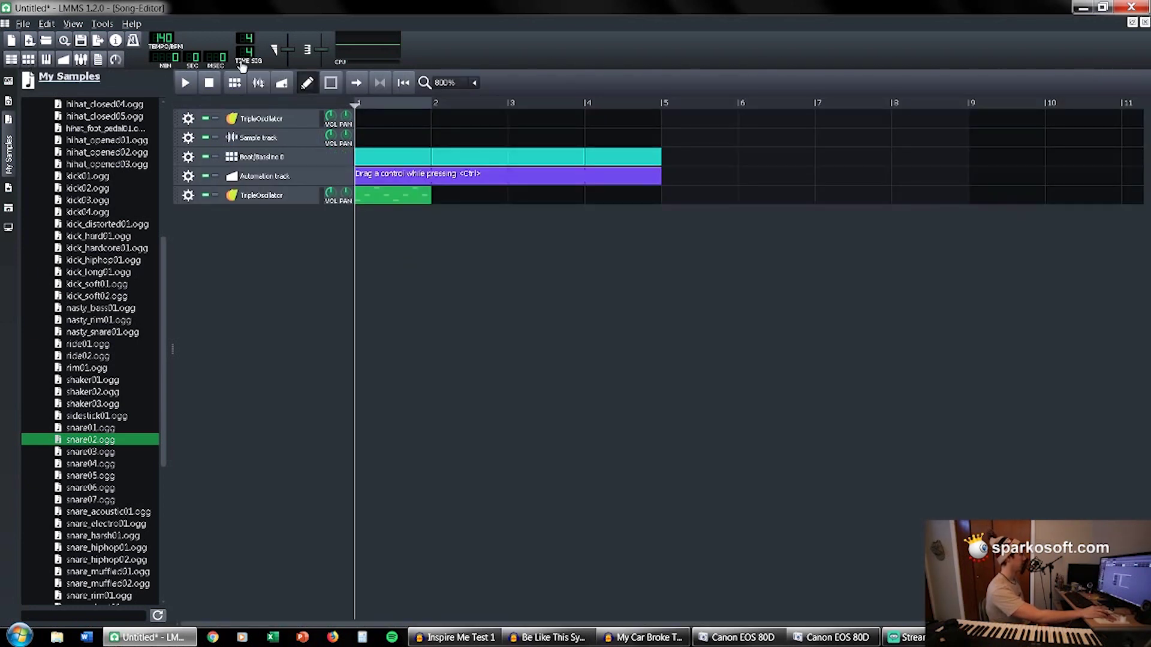
{"action": "left_click", "coordinate": [186, 83]}
{"action": "left_click", "coordinate": [80, 59]}
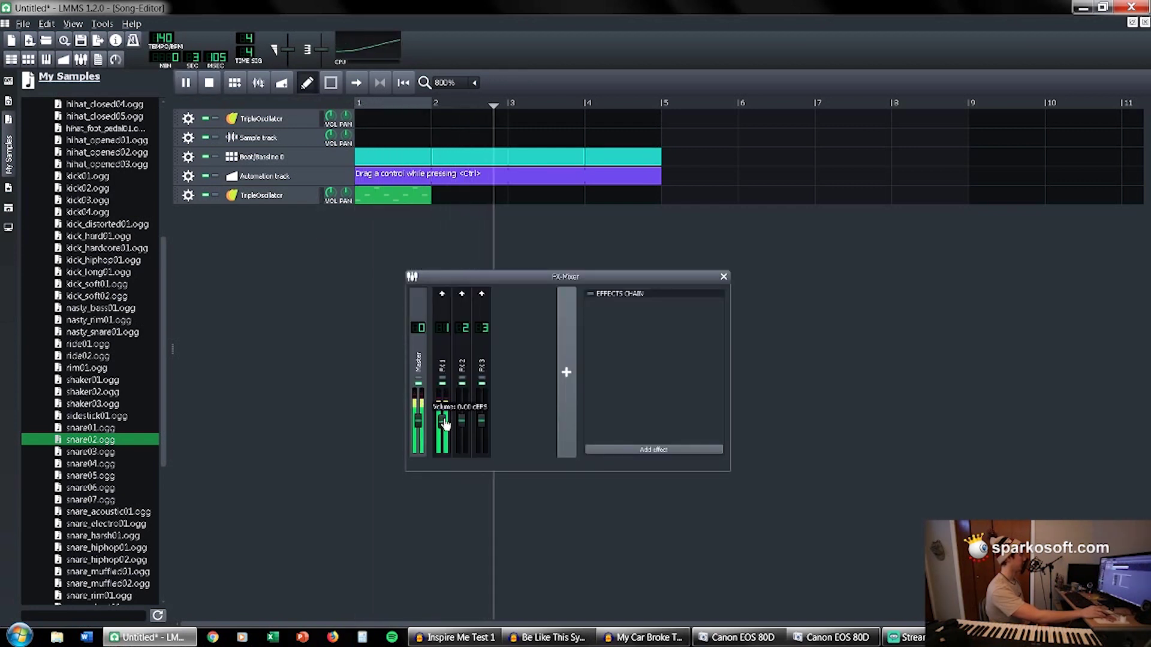
{"action": "mouse_move", "coordinate": [447, 410]}
{"action": "left_mouse_down"}
{"action": "mouse_move", "coordinate": [447, 443]}
{"action": "mouse_move", "coordinate": [446, 427]}
{"action": "left_mouse_up"}
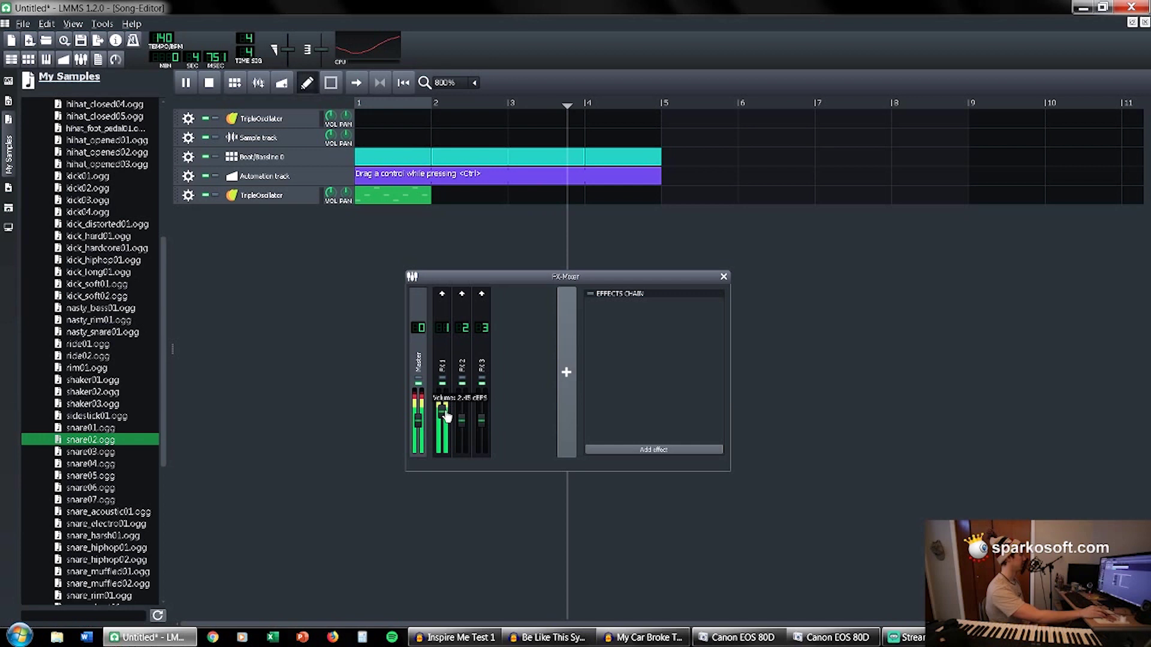
{"action": "key", "text": "F9"}
{"action": "left_click", "coordinate": [209, 83]}
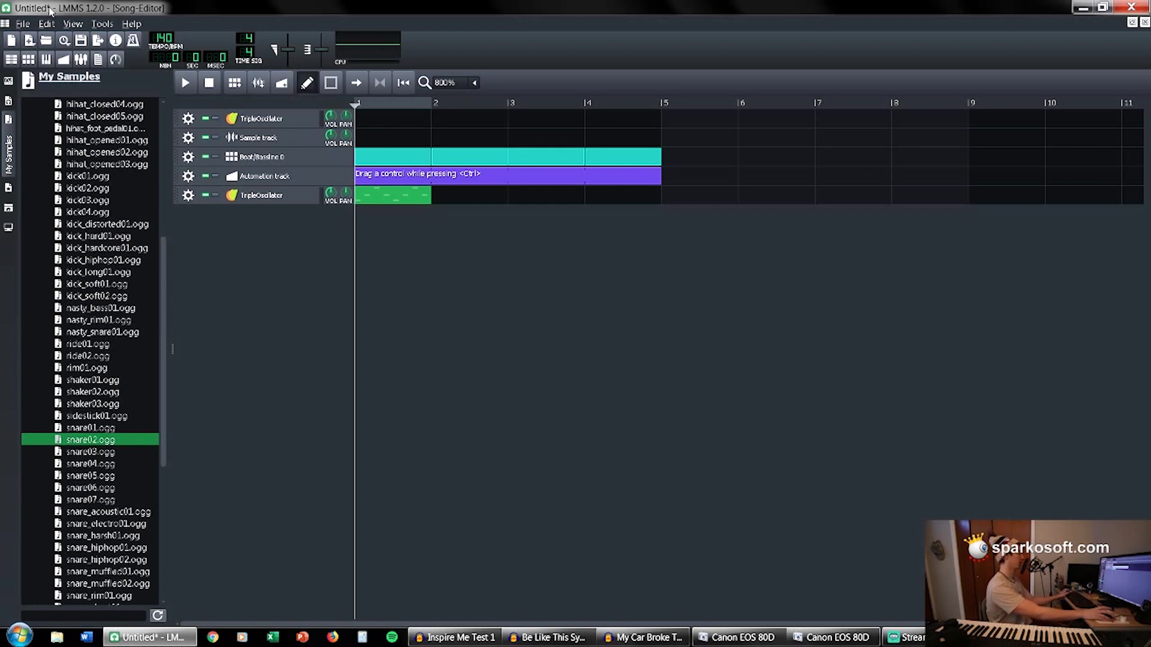
Save the project as "test 1" in the lmms projects folder.
{"action": "key", "text": "ctrl+s"}
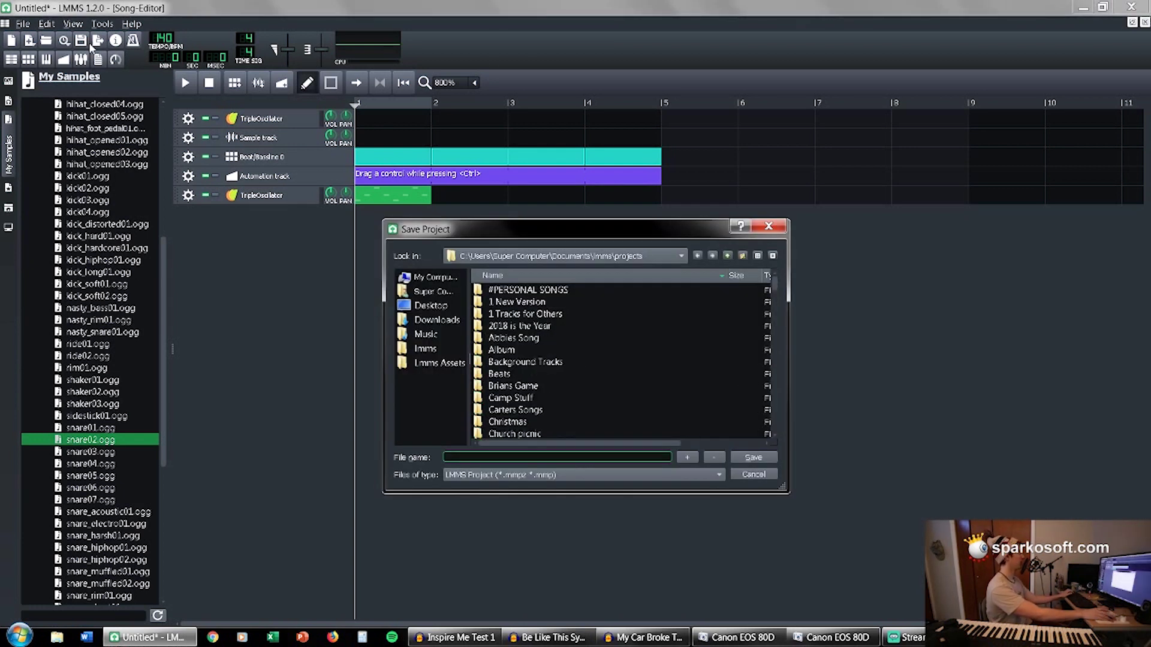
{"action": "scroll", "coordinate": [564, 389], "scroll_direction": "down", "scroll_amount": 10}
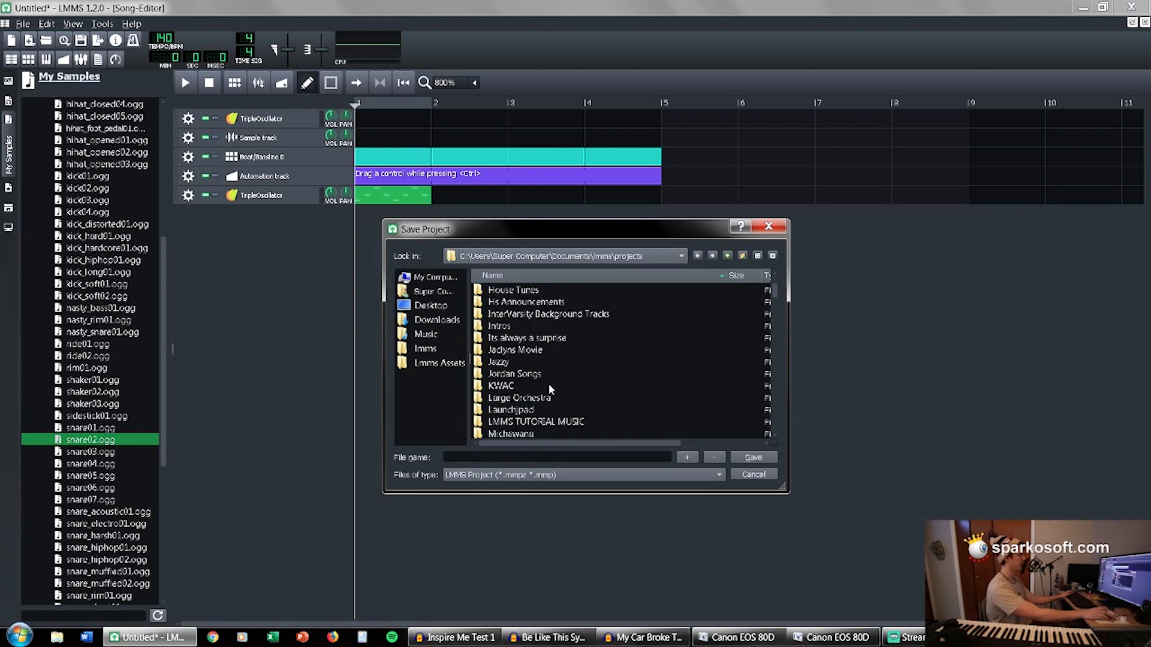
{"action": "left_click", "coordinate": [555, 457]}
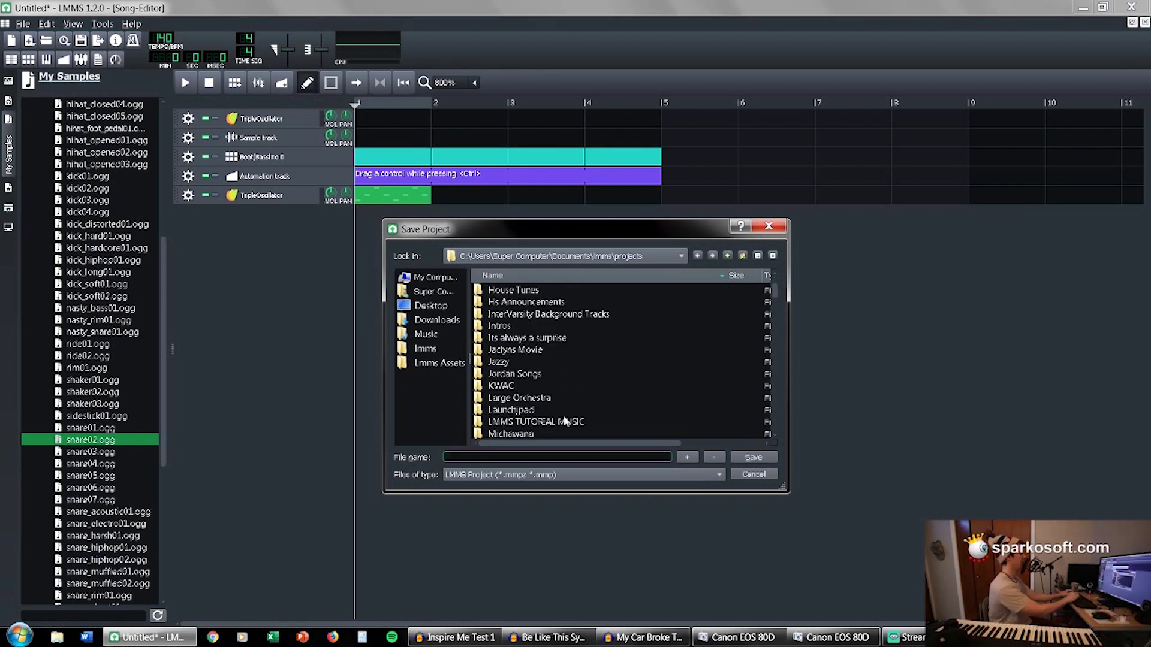
{"action": "type", "text": "test 1"}
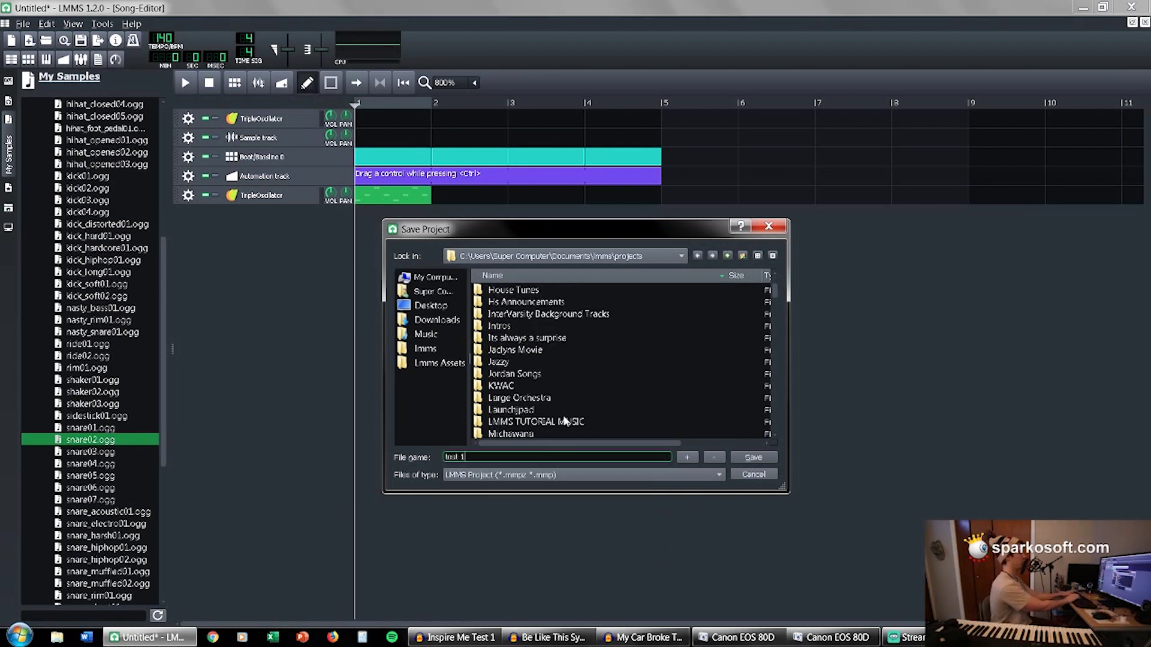
{"action": "key", "text": "Return"}
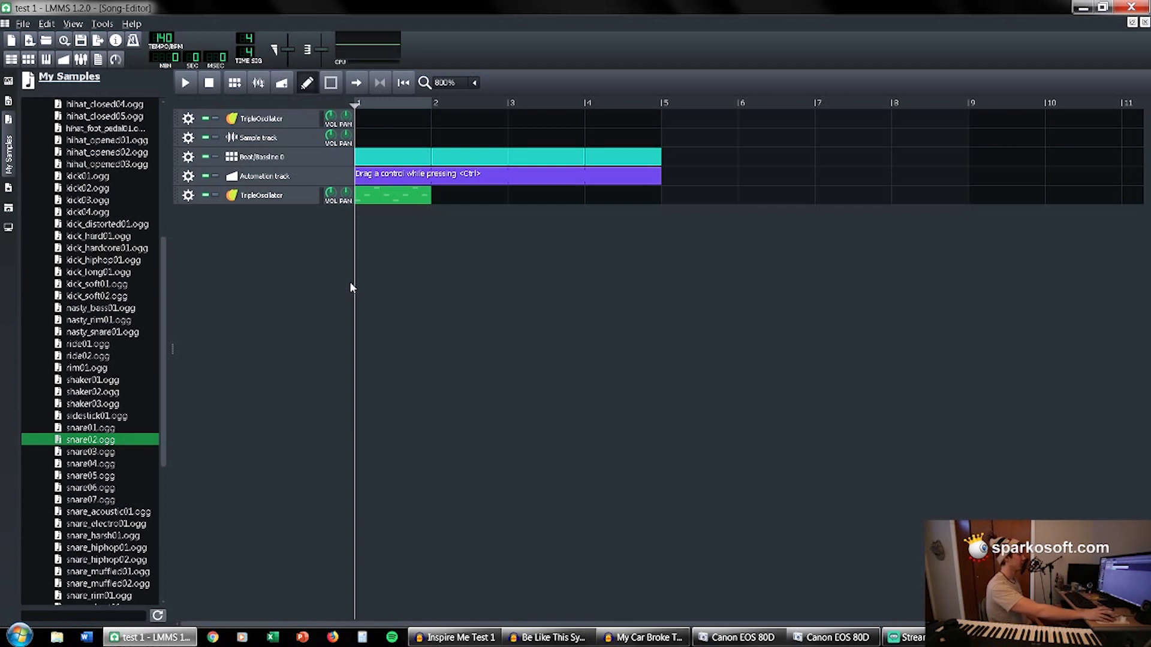
Add AudioFileProcessor, Organic, Kicker, Sf2 Player, TripleOscillator and ZynAddSubFX instrument tracks to the song.
{"action": "left_click", "coordinate": [8, 81]}
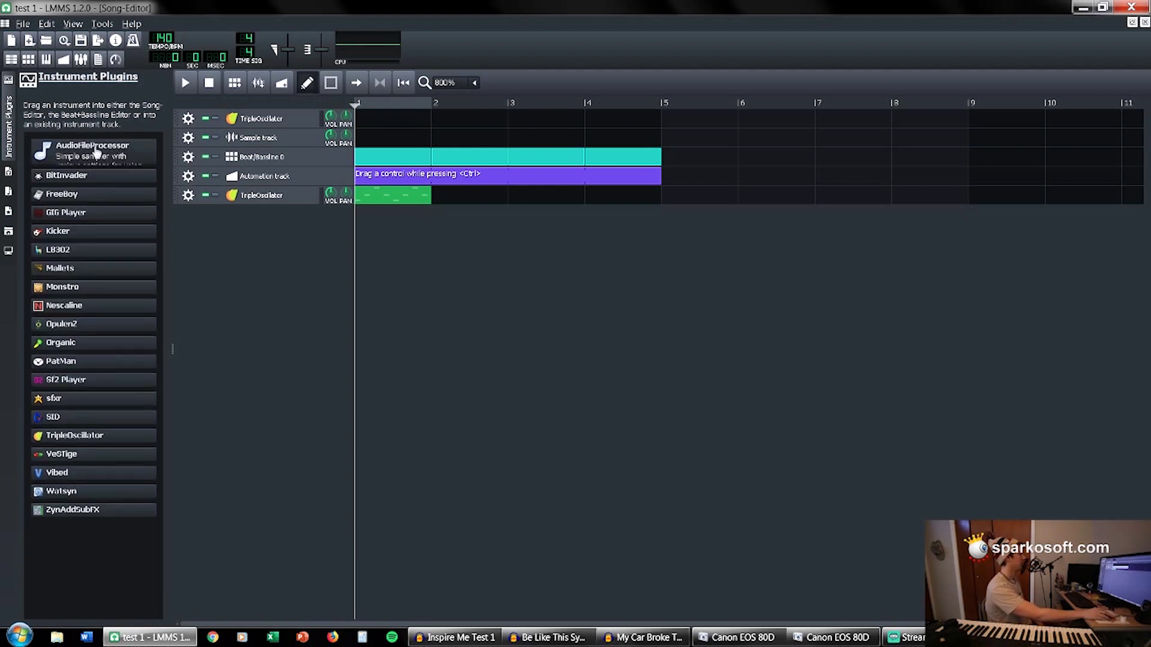
{"action": "left_click_drag", "start_coordinate": [96, 153], "coordinate": [250, 262]}
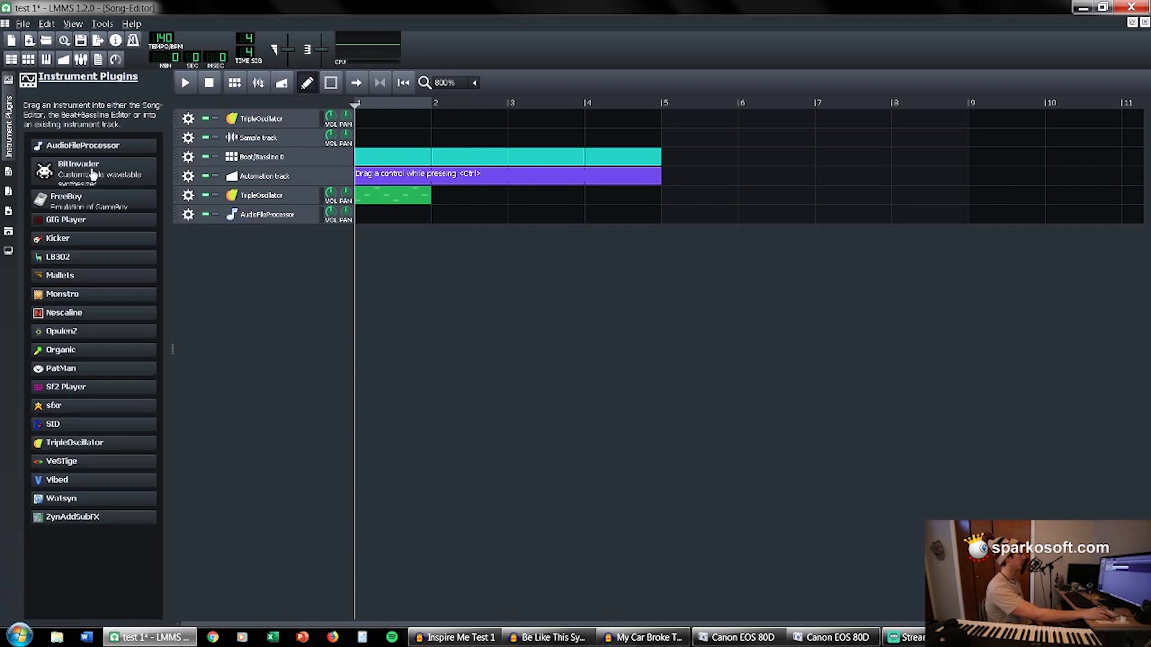
{"action": "left_click_drag", "start_coordinate": [65, 334], "coordinate": [297, 336]}
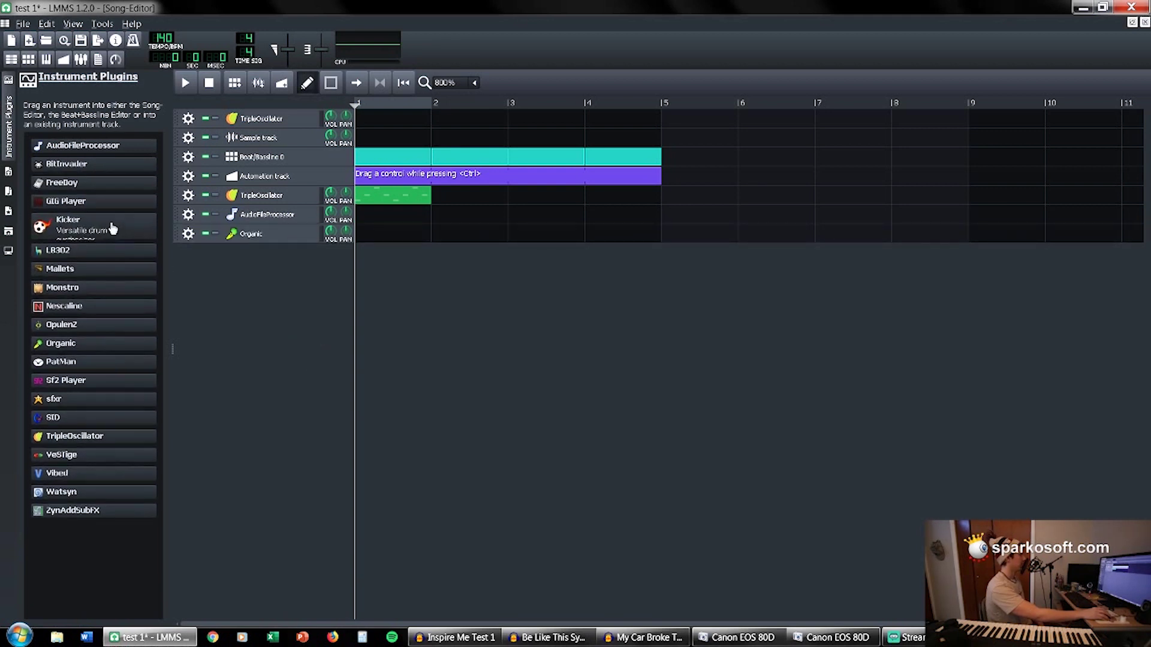
{"action": "left_click_drag", "start_coordinate": [114, 226], "coordinate": [249, 351]}
{"action": "left_click_drag", "start_coordinate": [78, 373], "coordinate": [277, 359]}
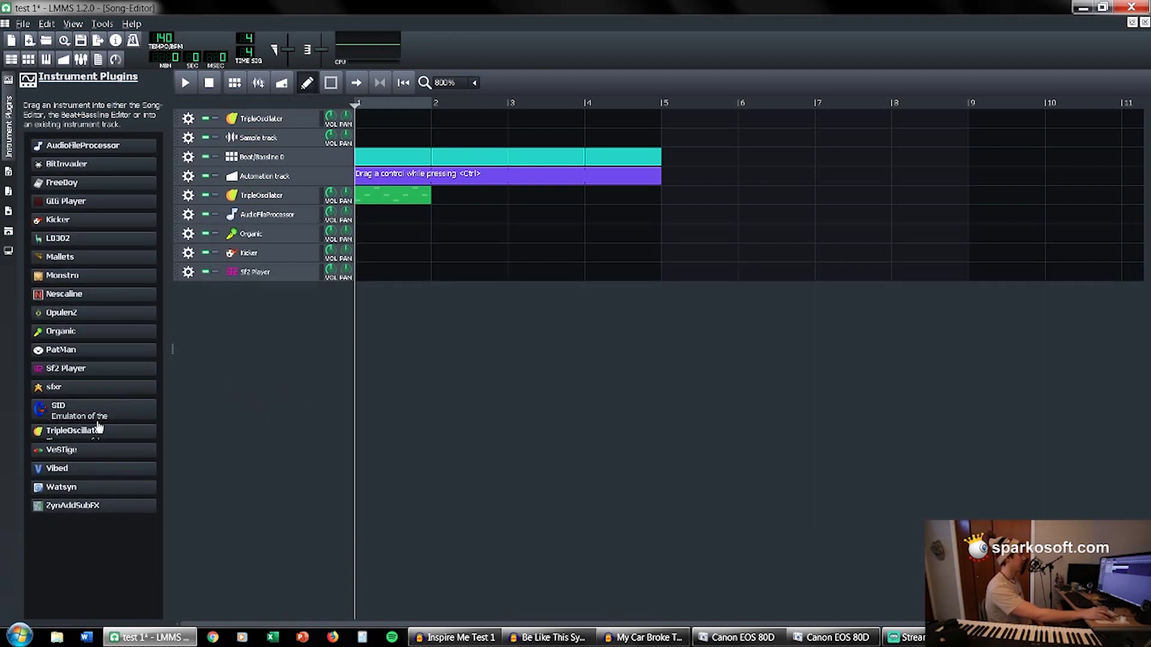
{"action": "left_click_drag", "start_coordinate": [69, 432], "coordinate": [317, 373]}
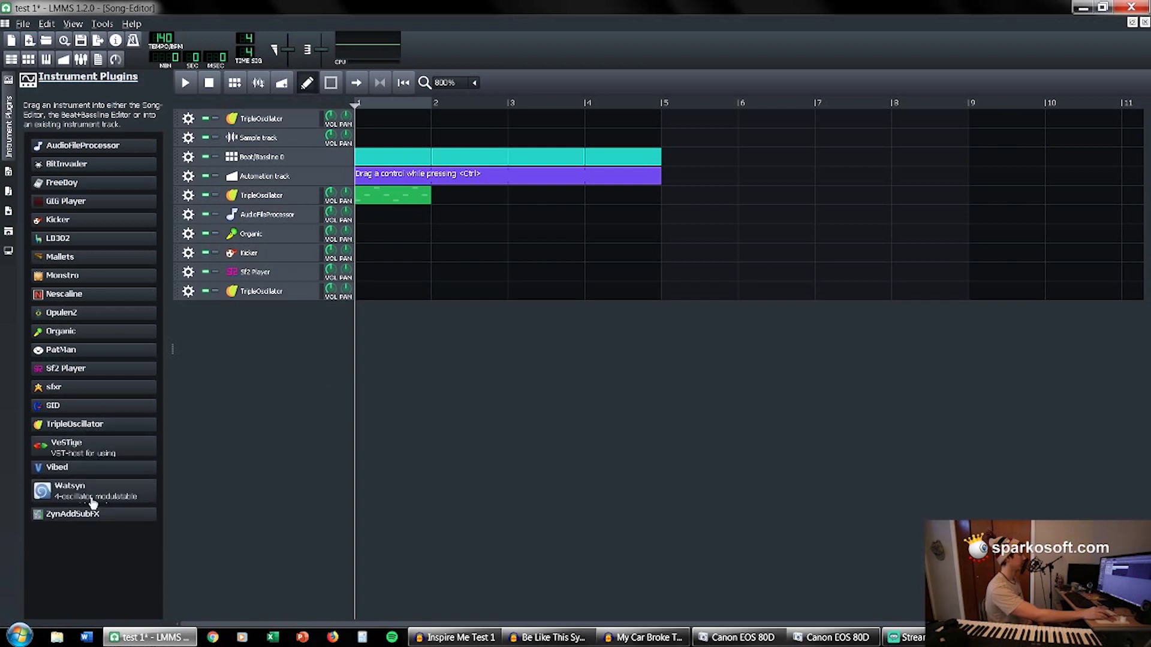
{"action": "left_click_drag", "start_coordinate": [83, 515], "coordinate": [277, 398]}
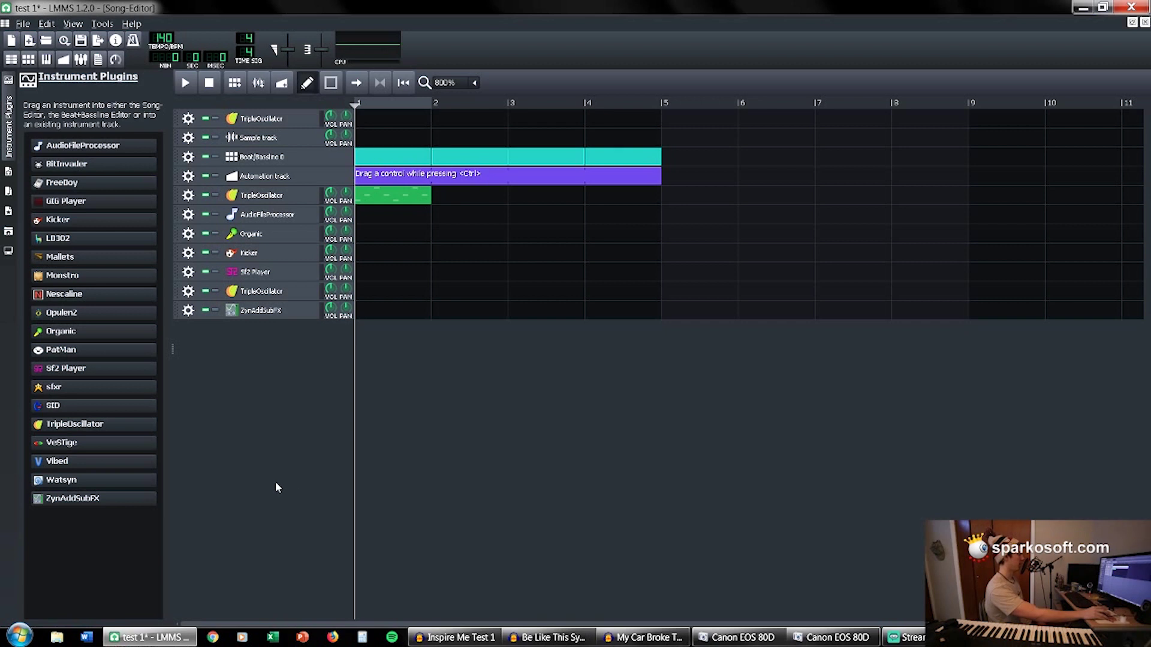
Read the descriptions of the SID, PatMan, Nescaline and Mallets instrument plugins.
{"action": "mouse_move", "coordinate": [96, 419]}
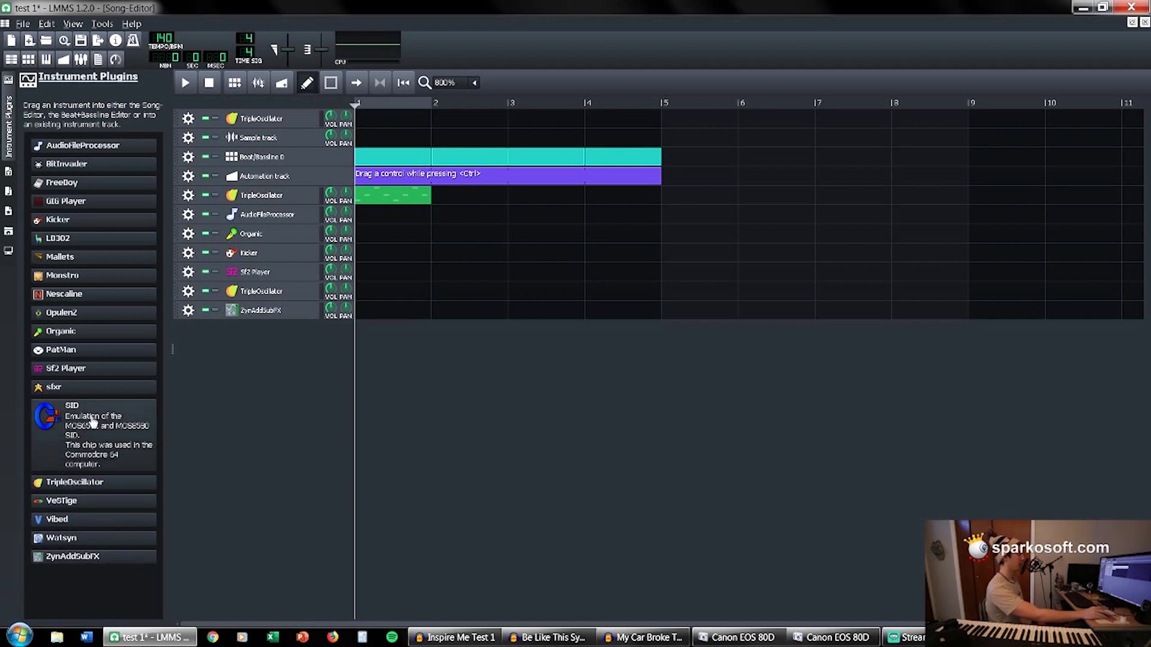
{"action": "mouse_move", "coordinate": [91, 359]}
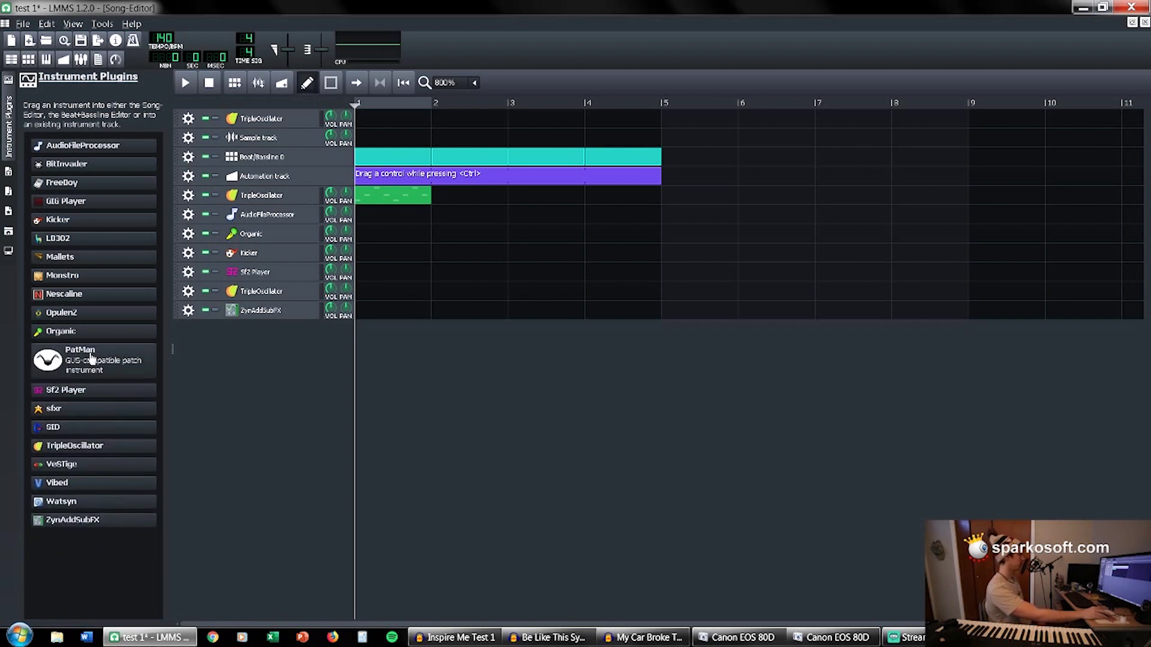
{"action": "mouse_move", "coordinate": [114, 310]}
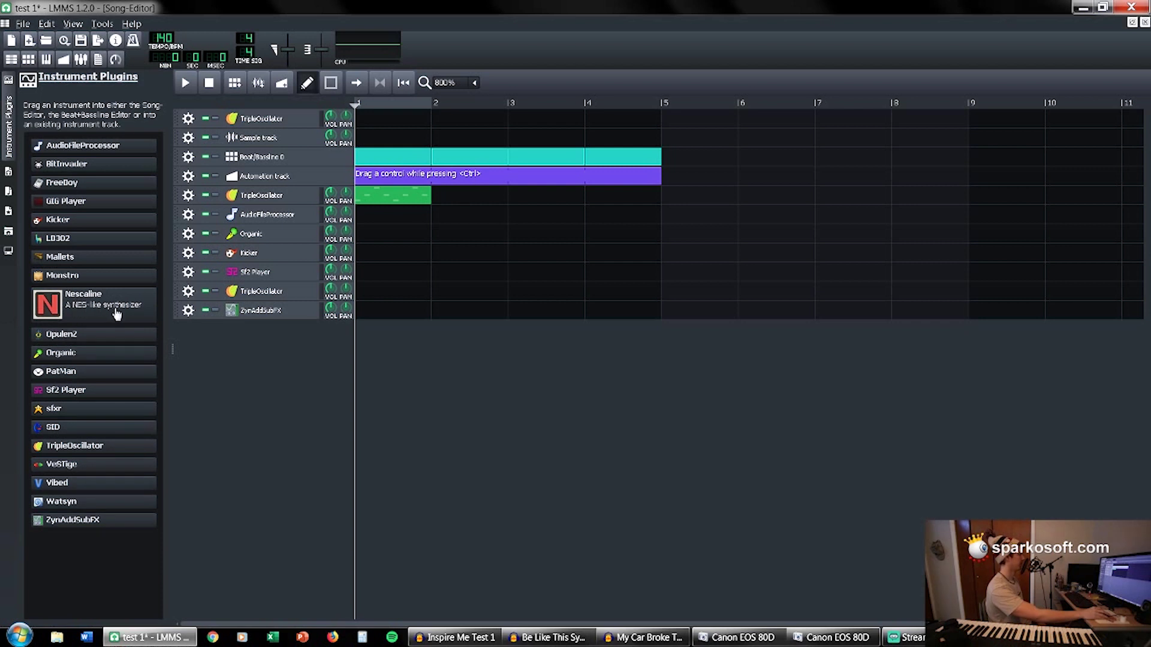
{"action": "mouse_move", "coordinate": [86, 269]}
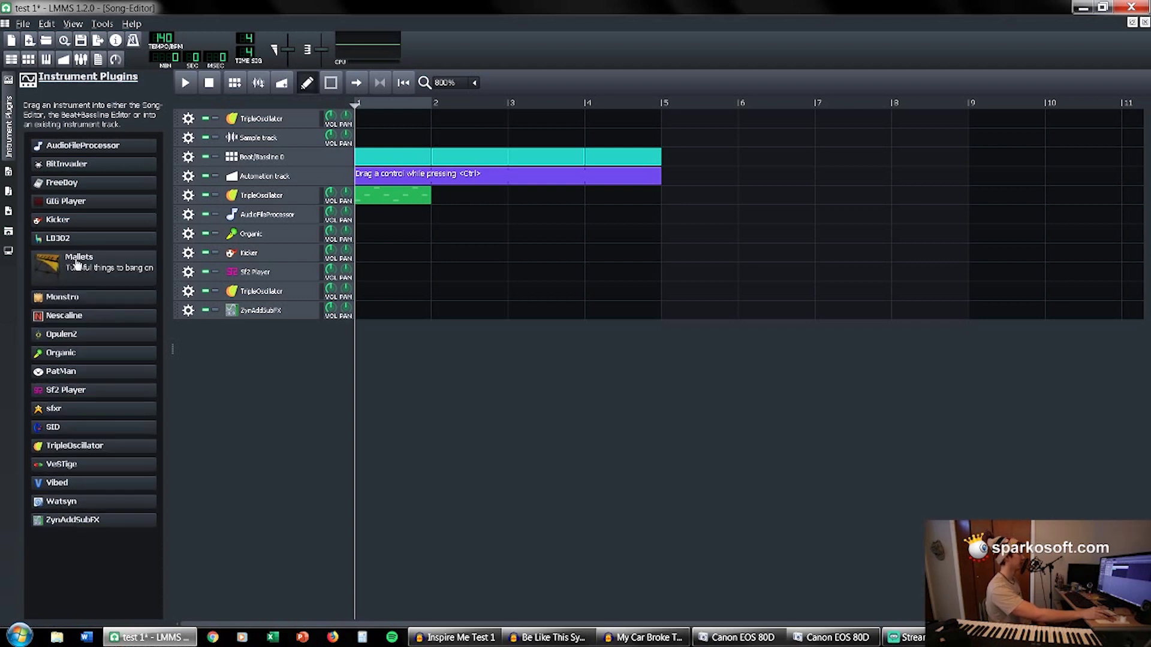
{"action": "mouse_move", "coordinate": [78, 207]}
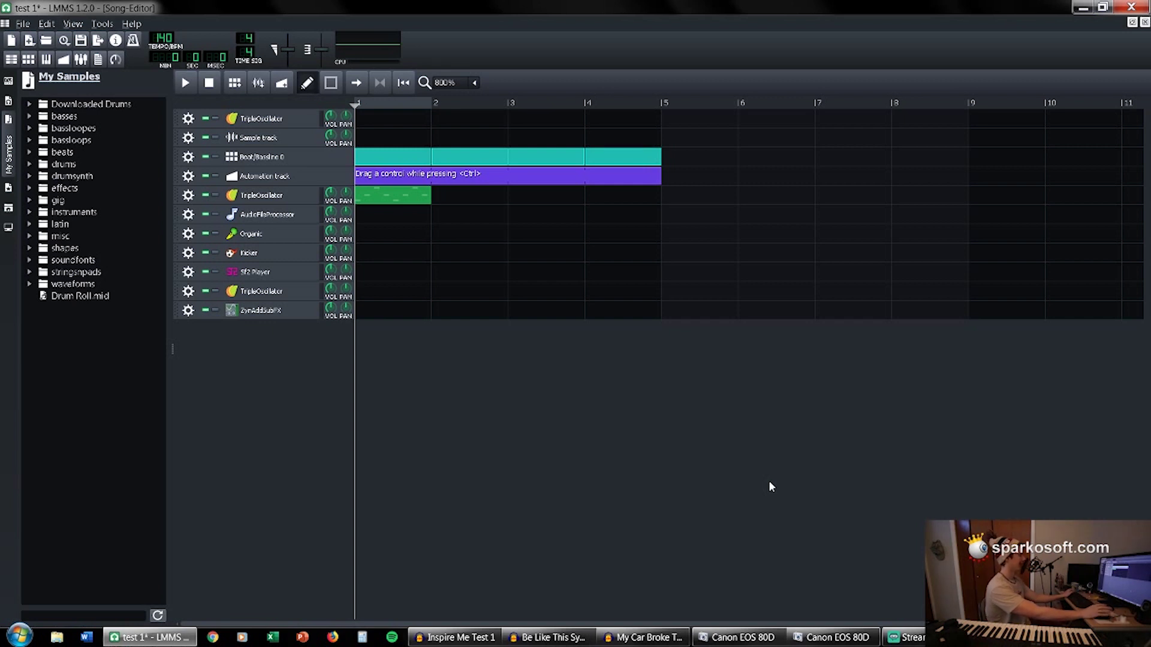
Copy the TripleOscillator melody pattern from bar 1 into bar 2.
{"action": "scroll", "coordinate": [440, 386], "scroll_direction": "up", "scroll_amount": 1, "text": "ctrl"}
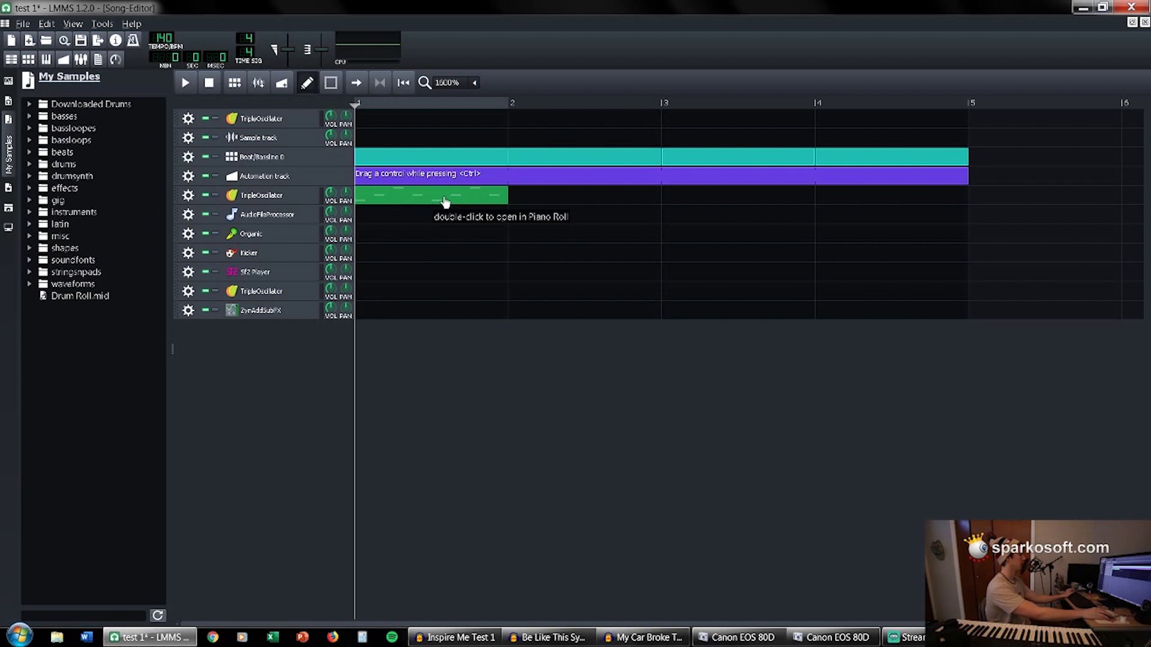
{"action": "left_click_drag", "start_coordinate": [442, 200], "coordinate": [574, 195]}
{"action": "scroll", "coordinate": [628, 214], "scroll_direction": "down", "scroll_amount": 2}
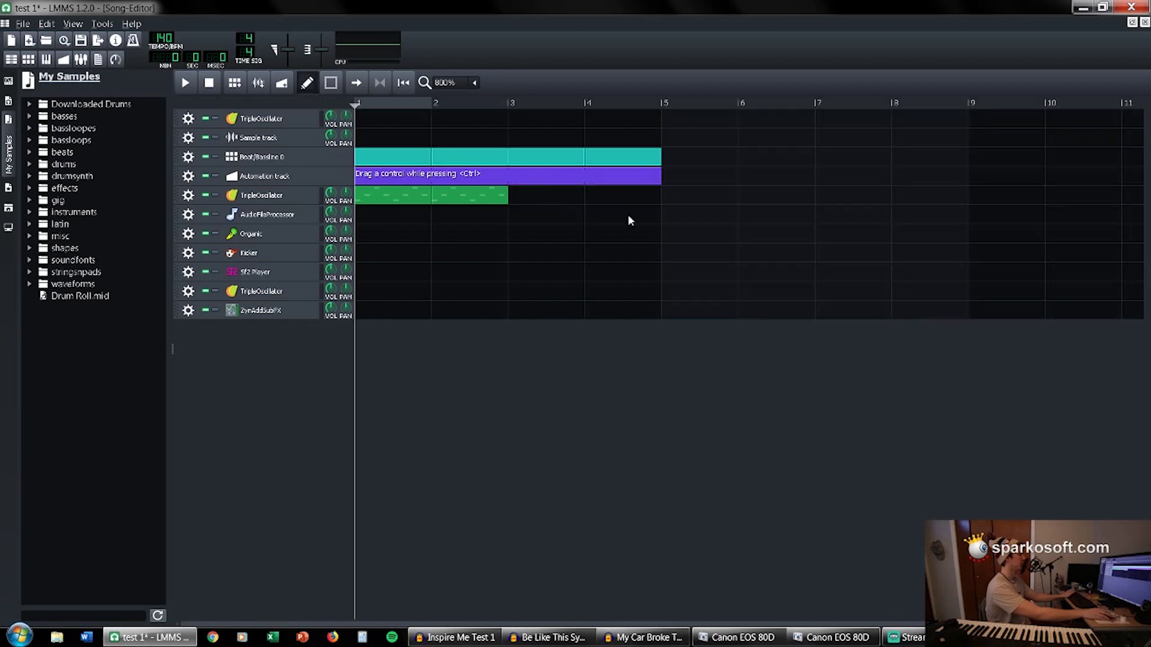
Copy the TripleOscillator melody pattern into bars 3 and 4, view its notes in the Piano Roll, and audition the song.
{"action": "left_click_drag", "start_coordinate": [414, 198], "coordinate": [491, 198]}
{"action": "double_click", "coordinate": [492, 198]}
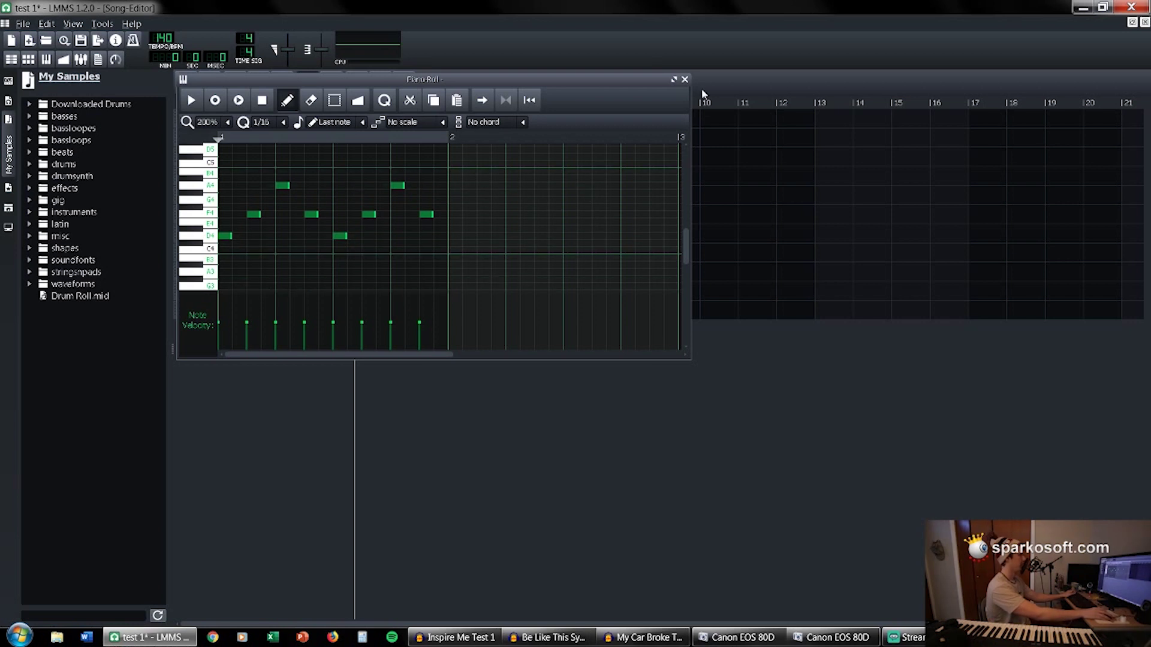
{"action": "left_click", "coordinate": [685, 79]}
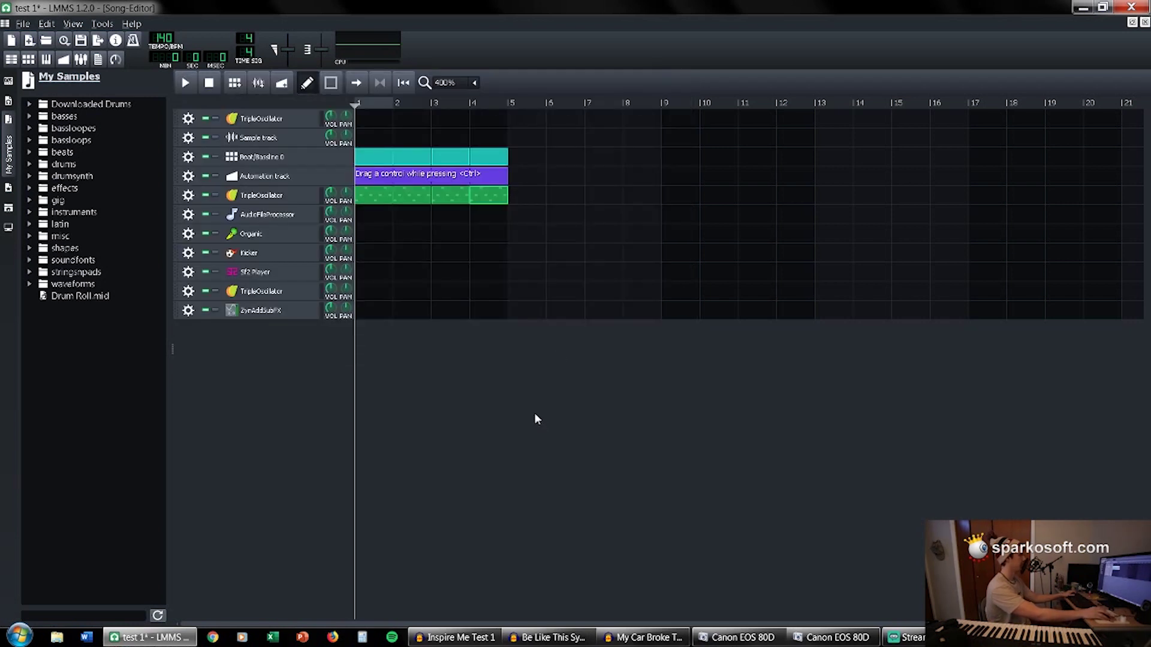
{"action": "left_click", "coordinate": [185, 83]}
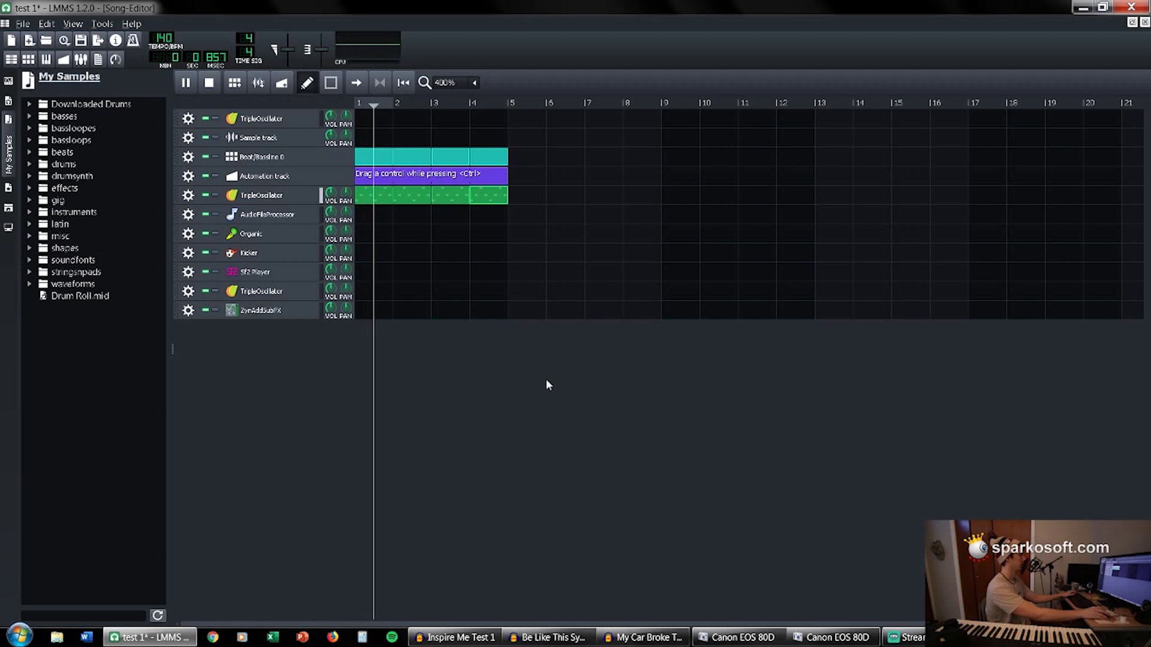
{"action": "left_click", "coordinate": [209, 84]}
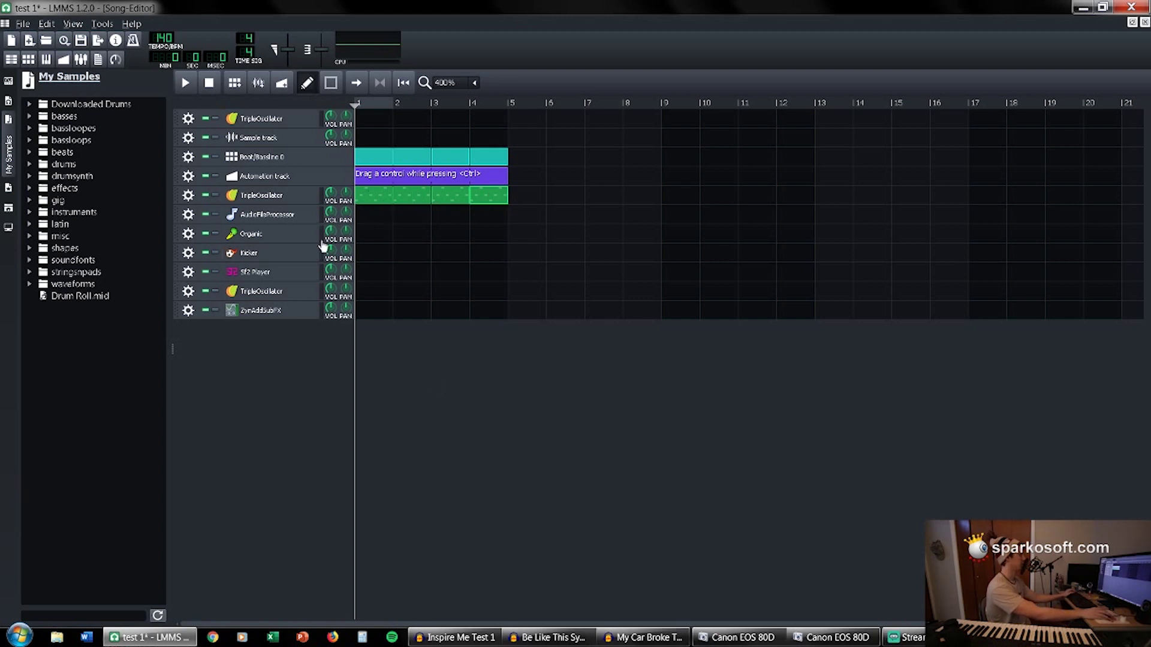
Lower the Organic track's volume, copy the TripleOscillator melody pattern into its bar 1, and audition it in the Piano Roll.
{"action": "left_click_drag", "start_coordinate": [332, 238], "coordinate": [351, 237]}
{"action": "left_click_drag", "start_coordinate": [376, 201], "coordinate": [363, 235]}
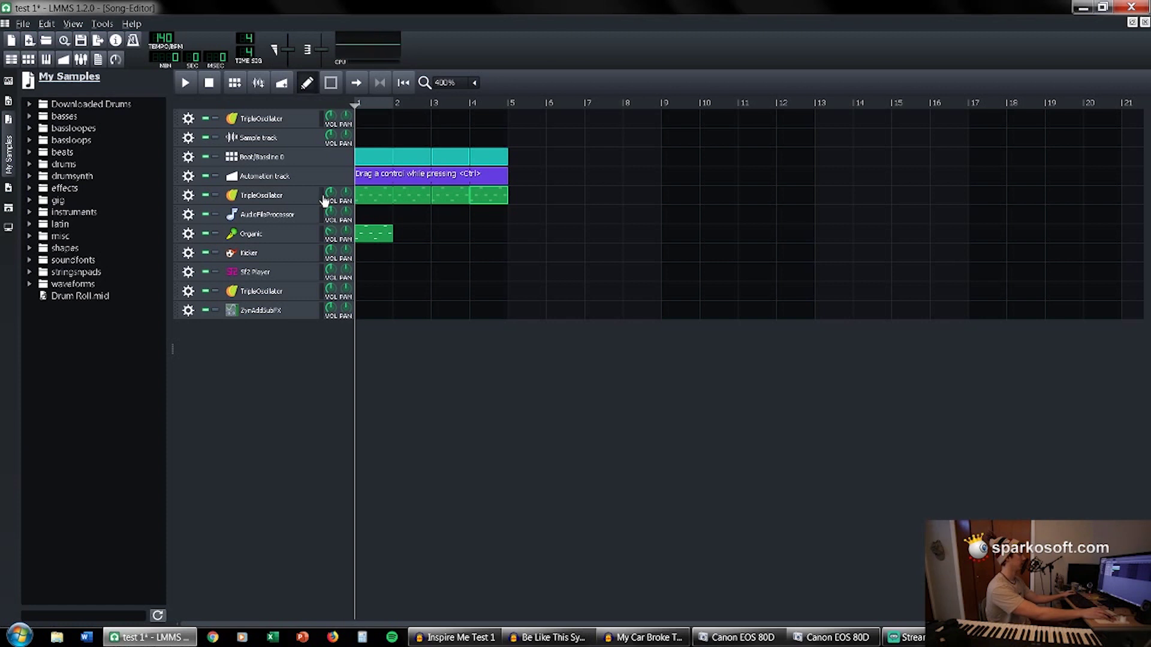
{"action": "double_click", "coordinate": [370, 238]}
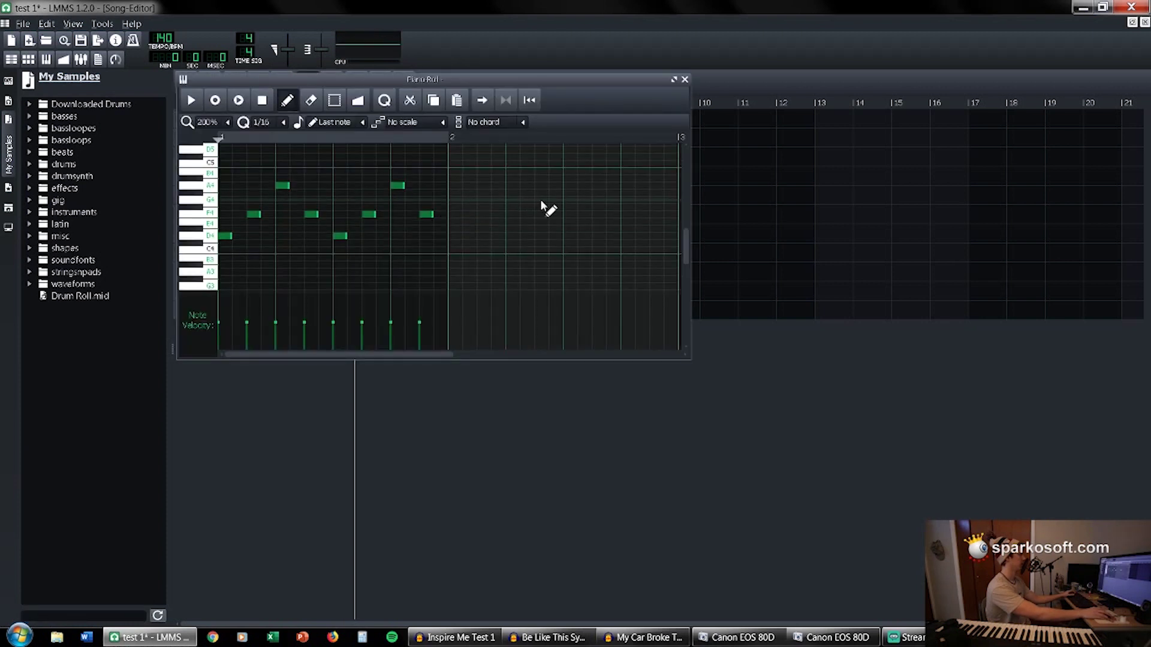
{"action": "key", "text": "space"}
{"action": "left_click", "coordinate": [685, 80]}
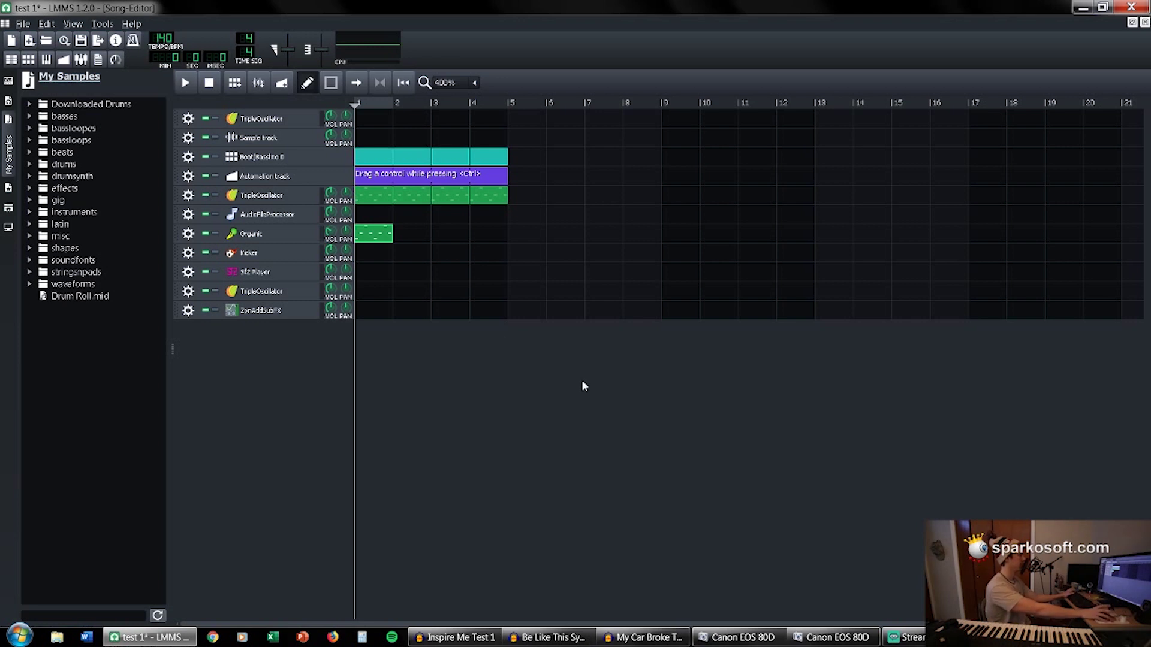
Open the Organic pattern in the Piano Roll and select all its notes.
{"action": "double_click", "coordinate": [378, 235]}
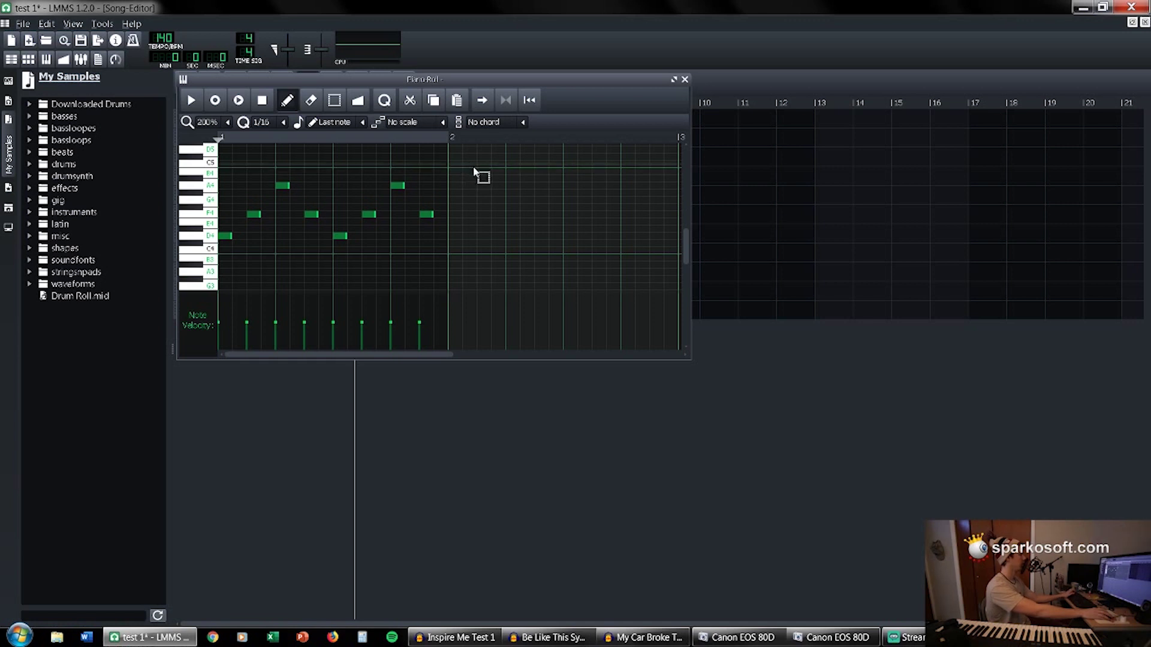
{"action": "left_click_drag", "start_coordinate": [474, 162], "coordinate": [236, 262]}
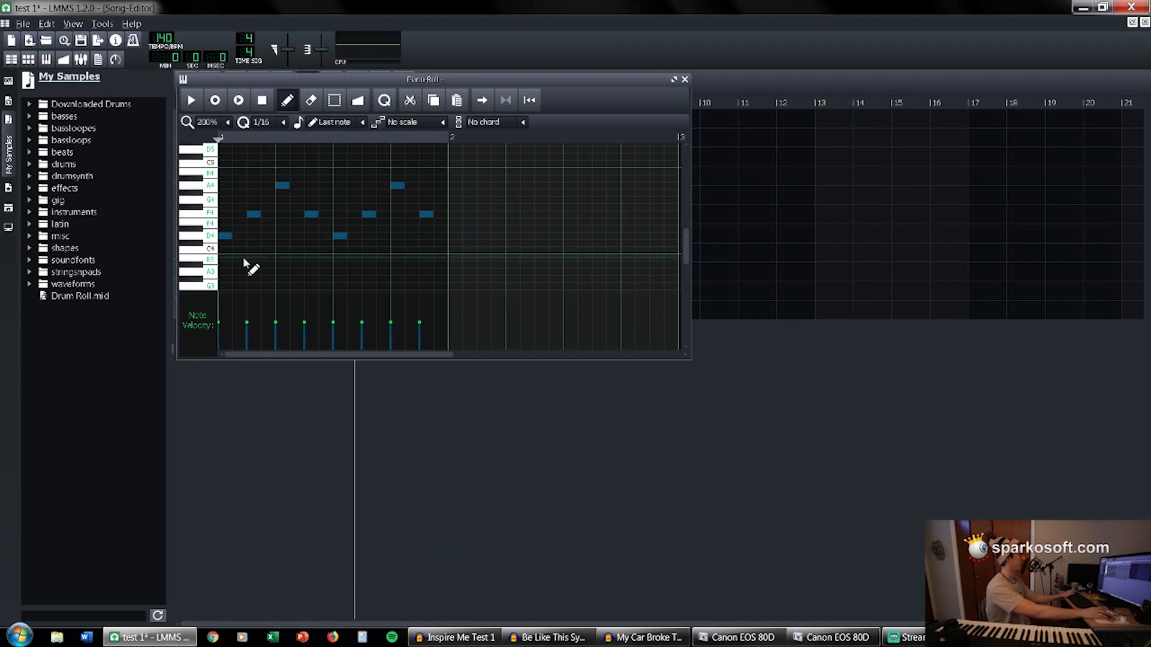
Add a few short notes between the Organic pattern's melody notes and delete them again.
{"action": "left_click", "coordinate": [239, 264]}
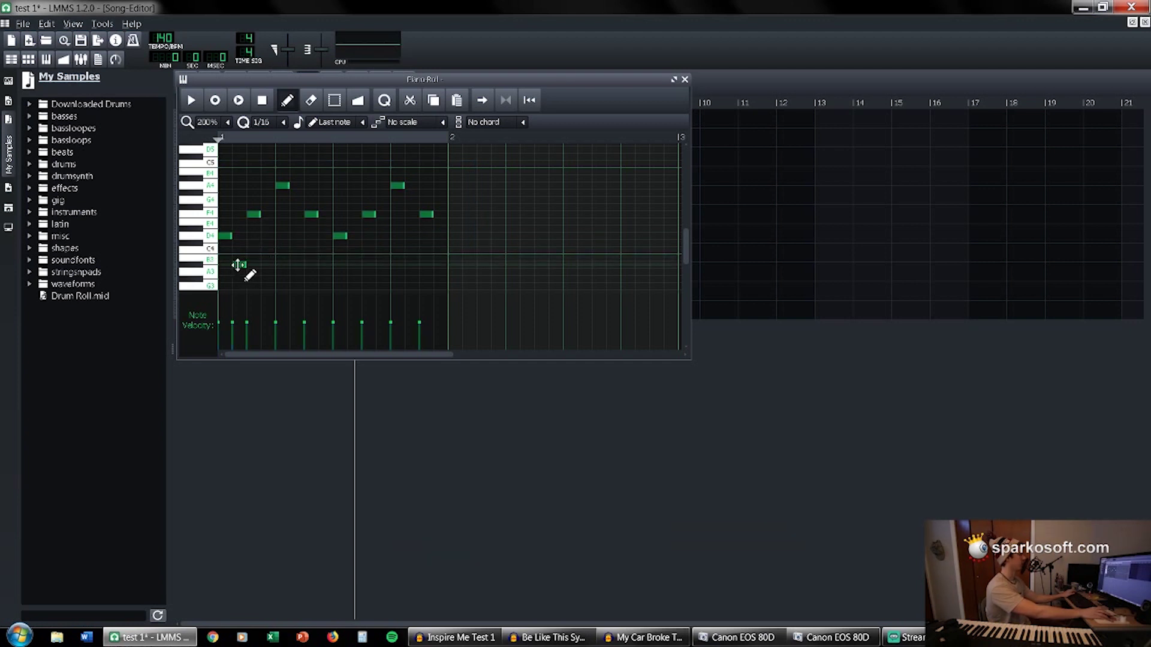
{"action": "left_click", "coordinate": [267, 237]}
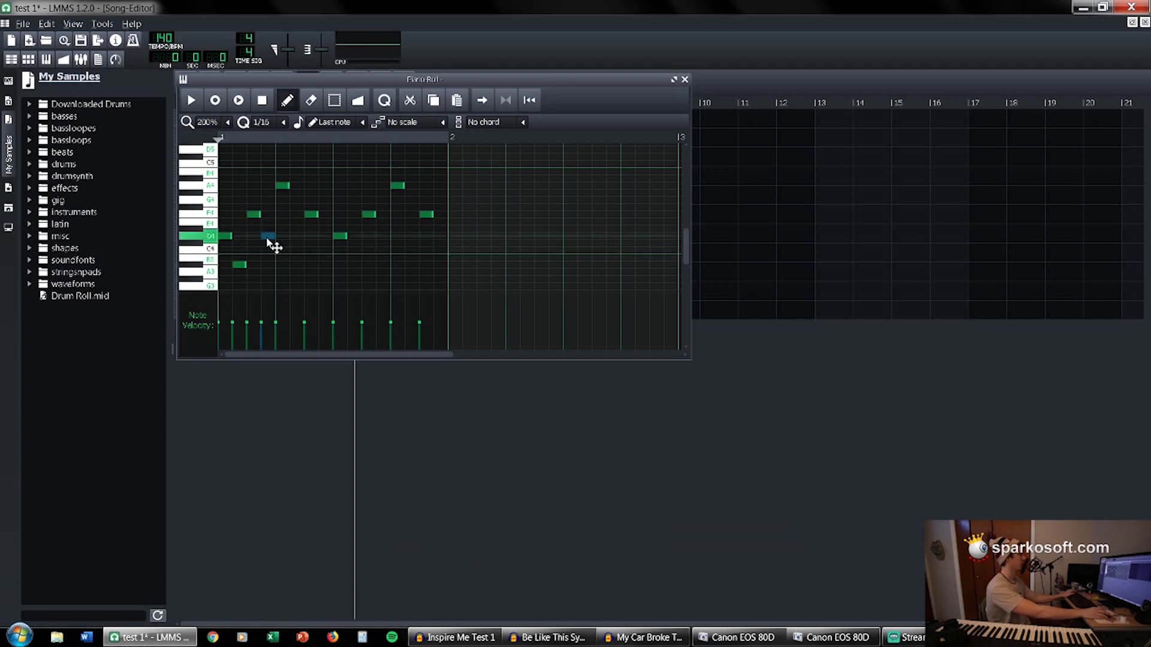
{"action": "left_click", "coordinate": [296, 249]}
{"action": "right_click", "coordinate": [296, 249]}
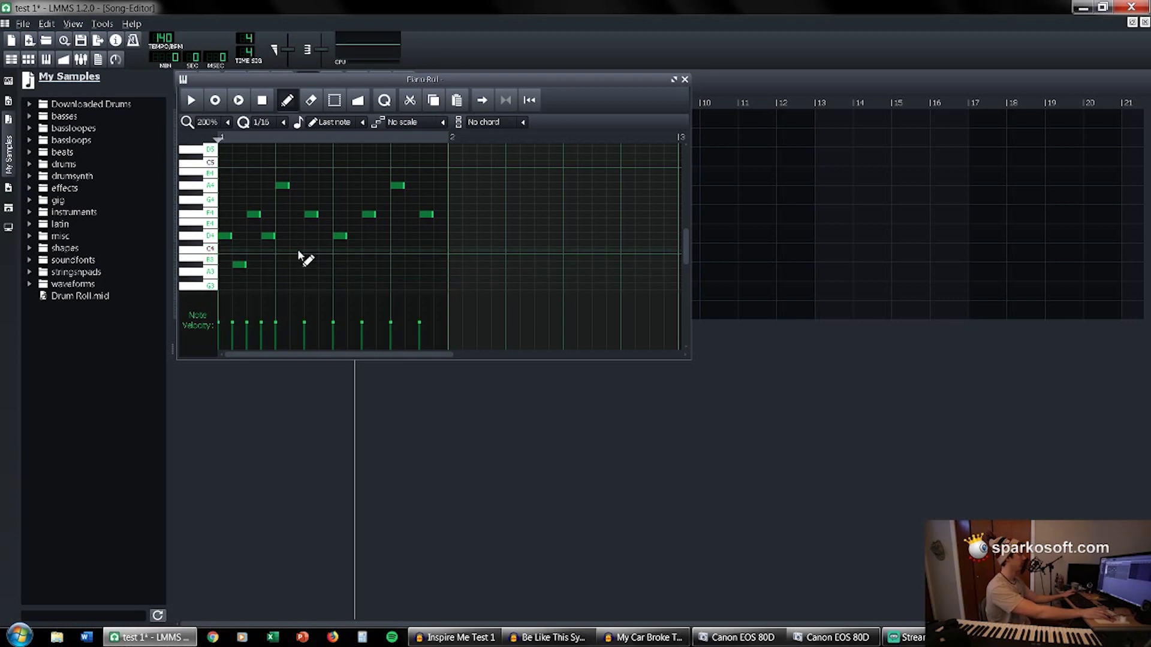
{"action": "right_click", "coordinate": [269, 237]}
{"action": "right_click", "coordinate": [239, 265]}
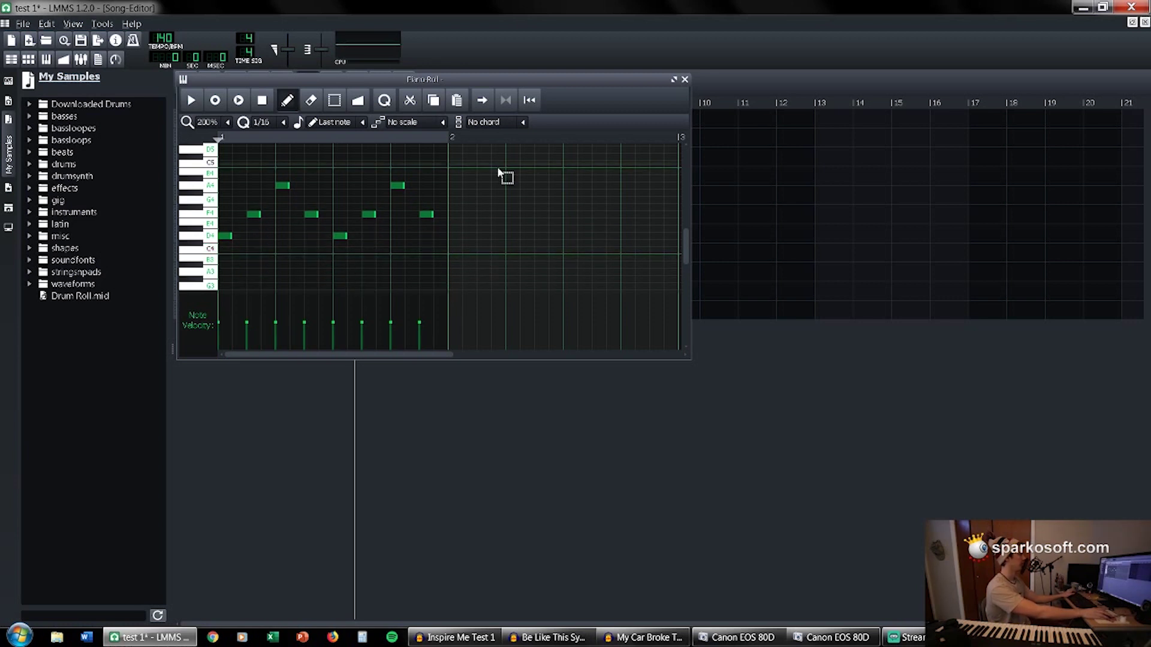
Duplicate all notes of the Organic pattern into bar 2, audition the two-bar melody, and close the Piano Roll.
{"action": "key", "text": "ctrl+a"}
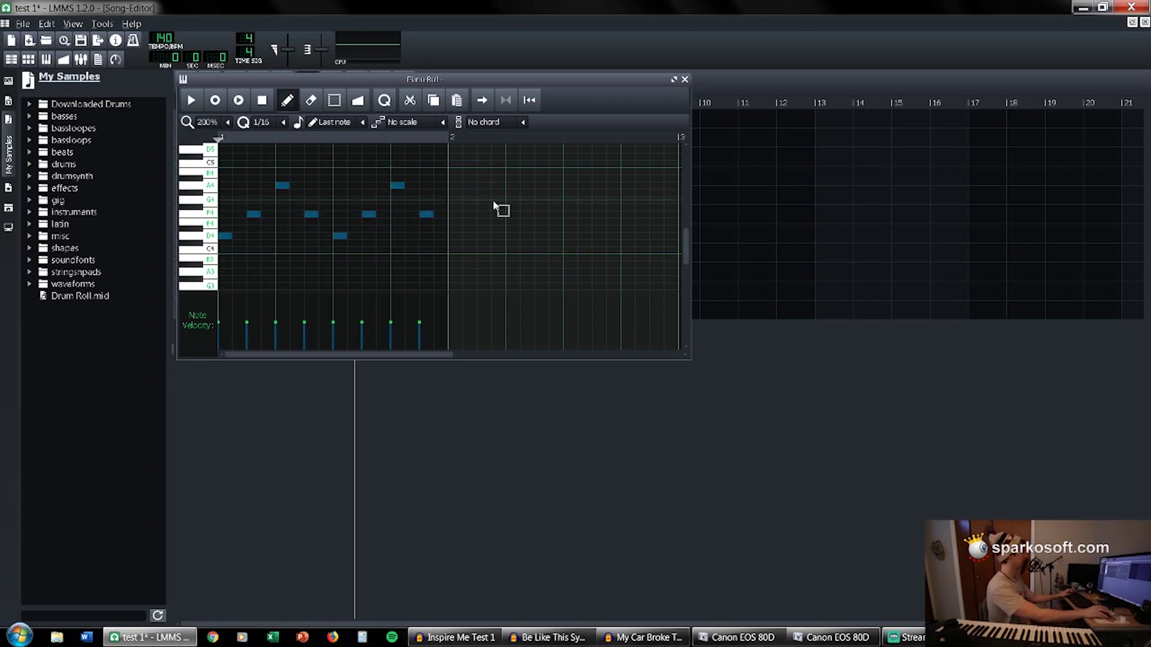
{"action": "left_click", "coordinate": [449, 139]}
{"action": "left_click_drag", "start_coordinate": [451, 142], "coordinate": [449, 141]}
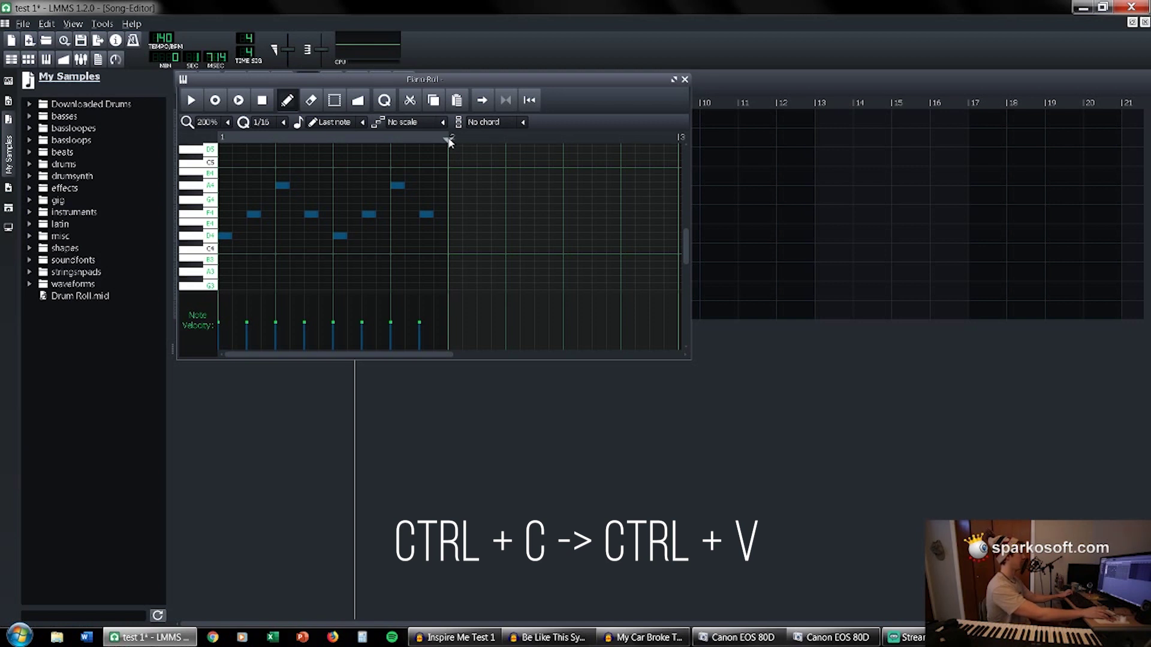
{"action": "key", "text": "ctrl+v"}
{"action": "scroll", "coordinate": [466, 219], "scroll_direction": "down", "scroll_amount": 1}
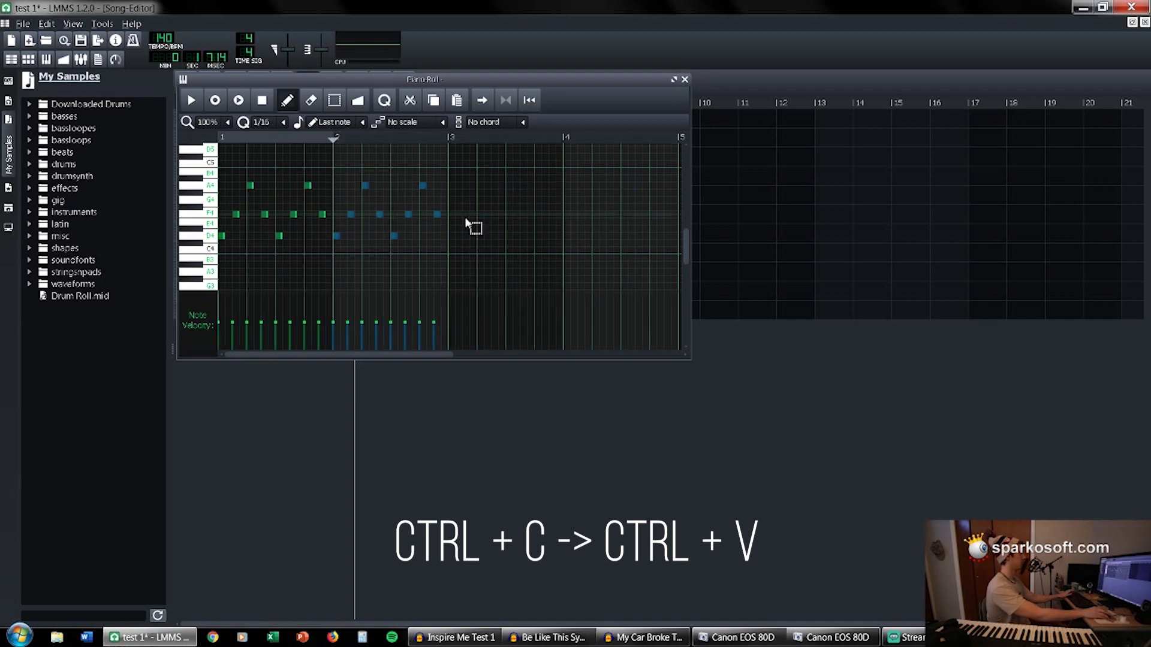
{"action": "key", "text": "space"}
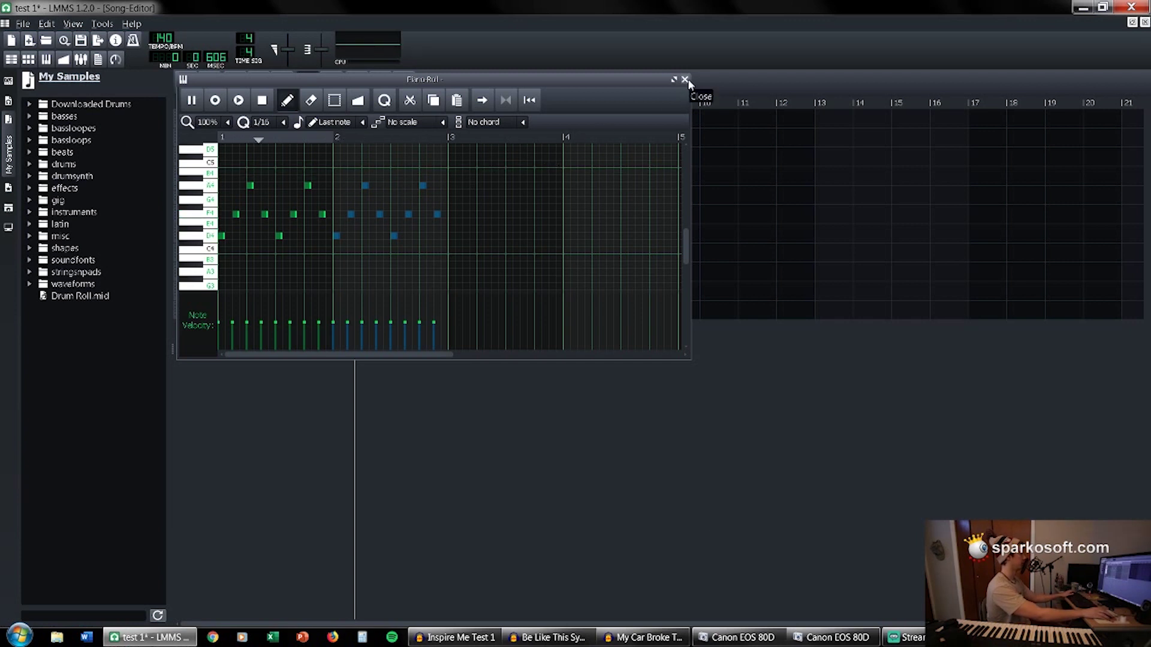
{"action": "key", "text": "space"}
{"action": "scroll", "coordinate": [484, 217], "scroll_direction": "up", "scroll_amount": 2}
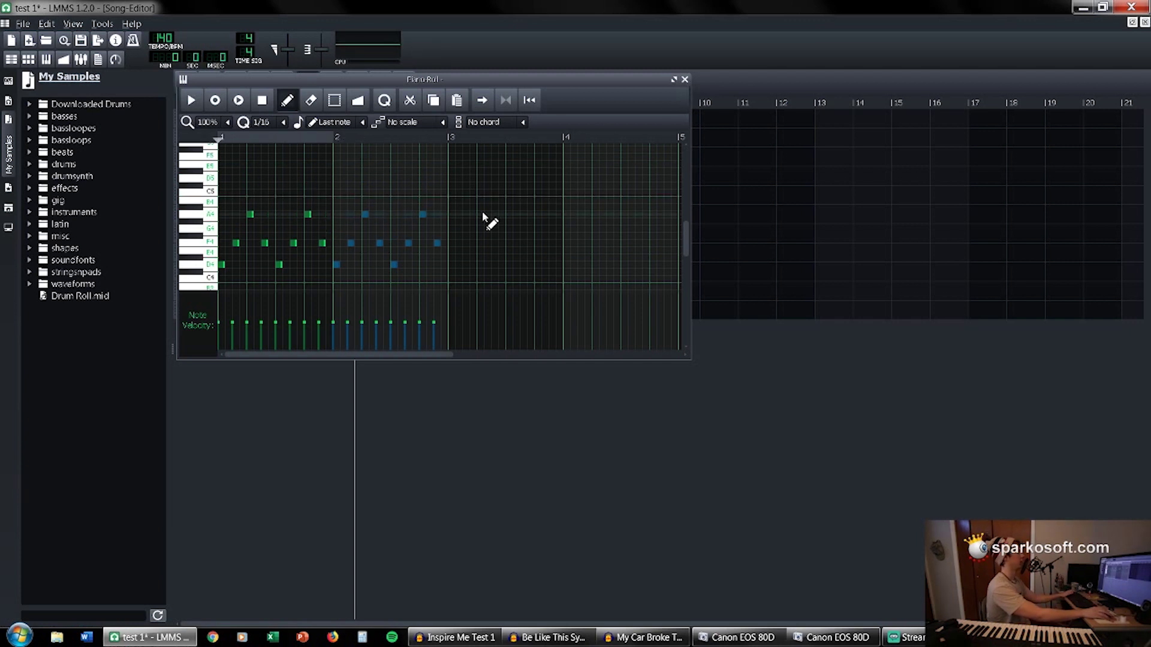
{"action": "left_click", "coordinate": [684, 80]}
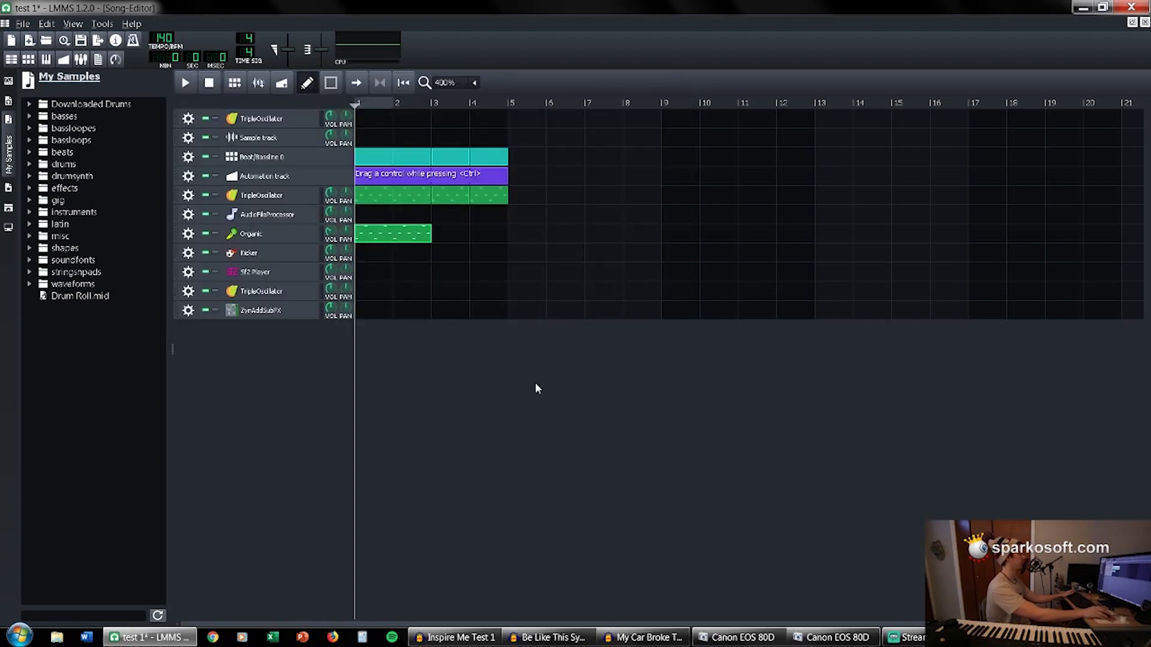
Mute the Organic pattern and save the project.
{"action": "middle_click", "coordinate": [398, 237], "text": "ctrl"}
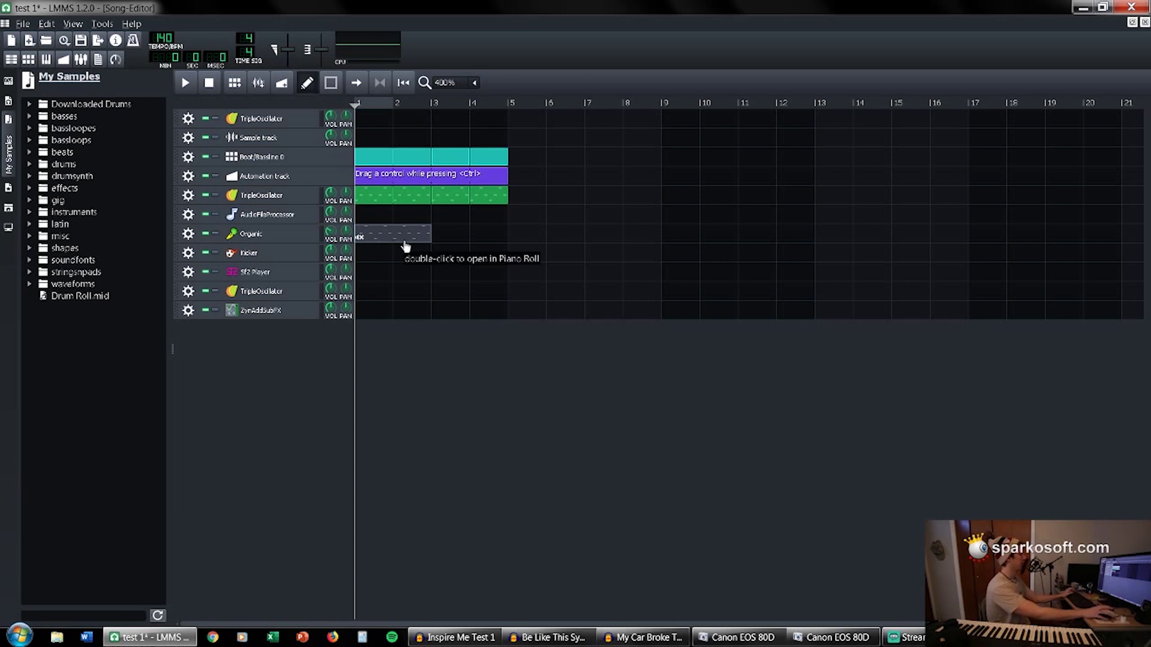
{"action": "key", "text": "ctrl+s"}
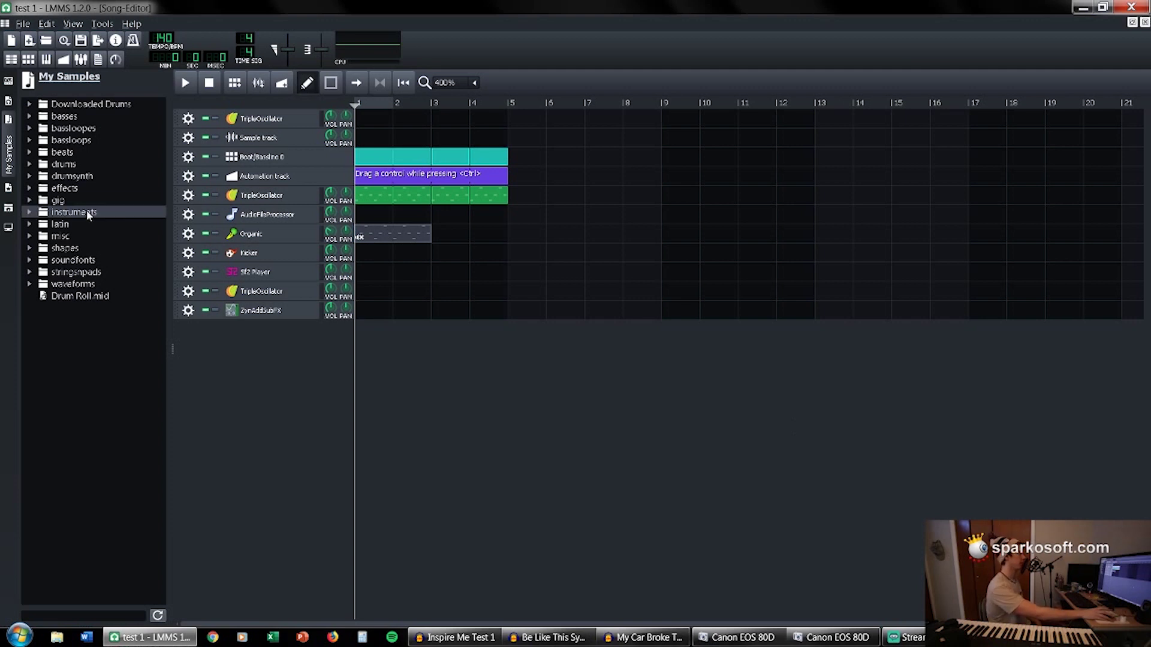
Add the Erazzor.xpf preset from the TripleOscillator presets as a new instrument track below ZynAddSubFX.
{"action": "left_click", "coordinate": [9, 189]}
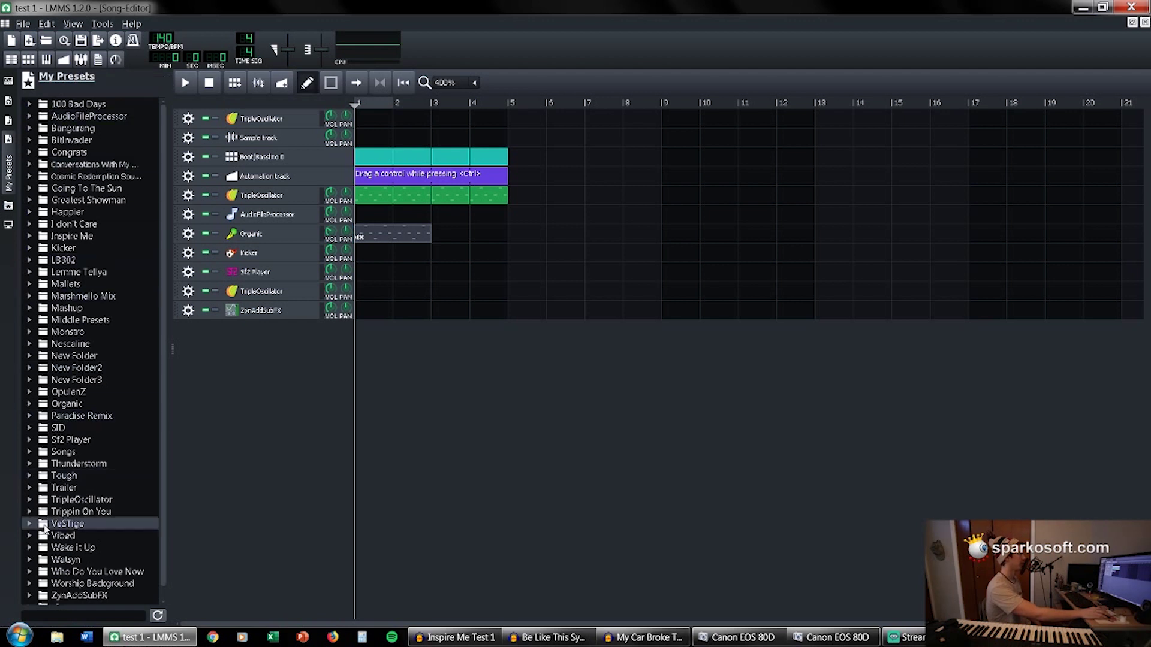
{"action": "scroll", "coordinate": [59, 493], "scroll_direction": "down", "scroll_amount": 1}
{"action": "scroll", "coordinate": [101, 386], "scroll_direction": "up", "scroll_amount": 1}
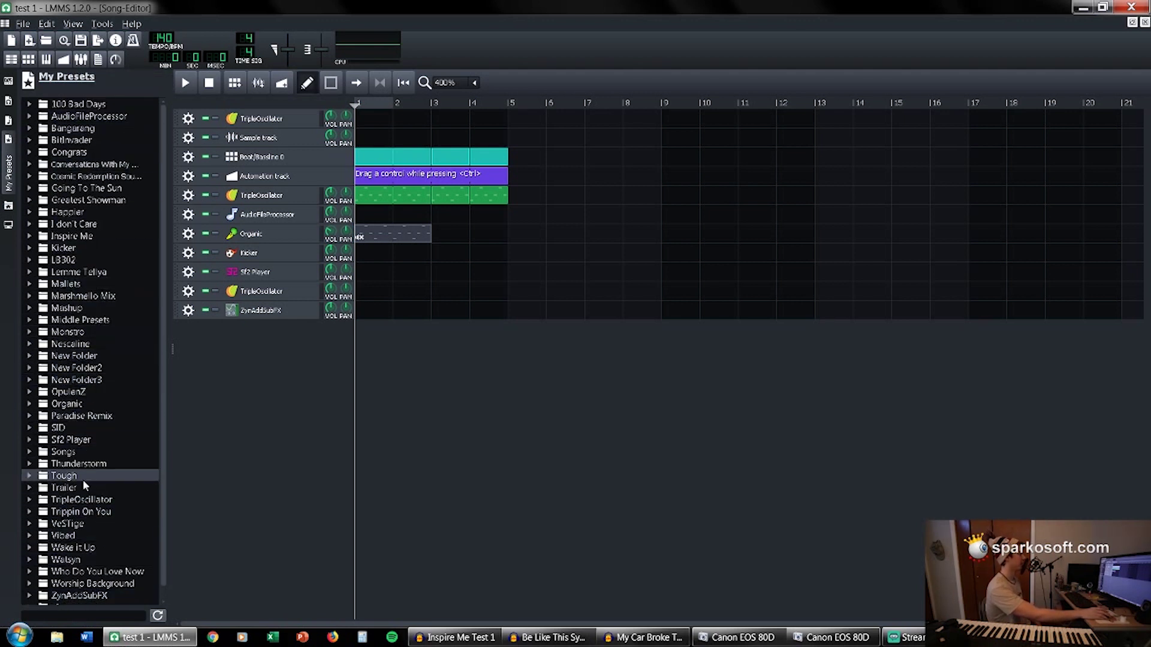
{"action": "left_click", "coordinate": [29, 500]}
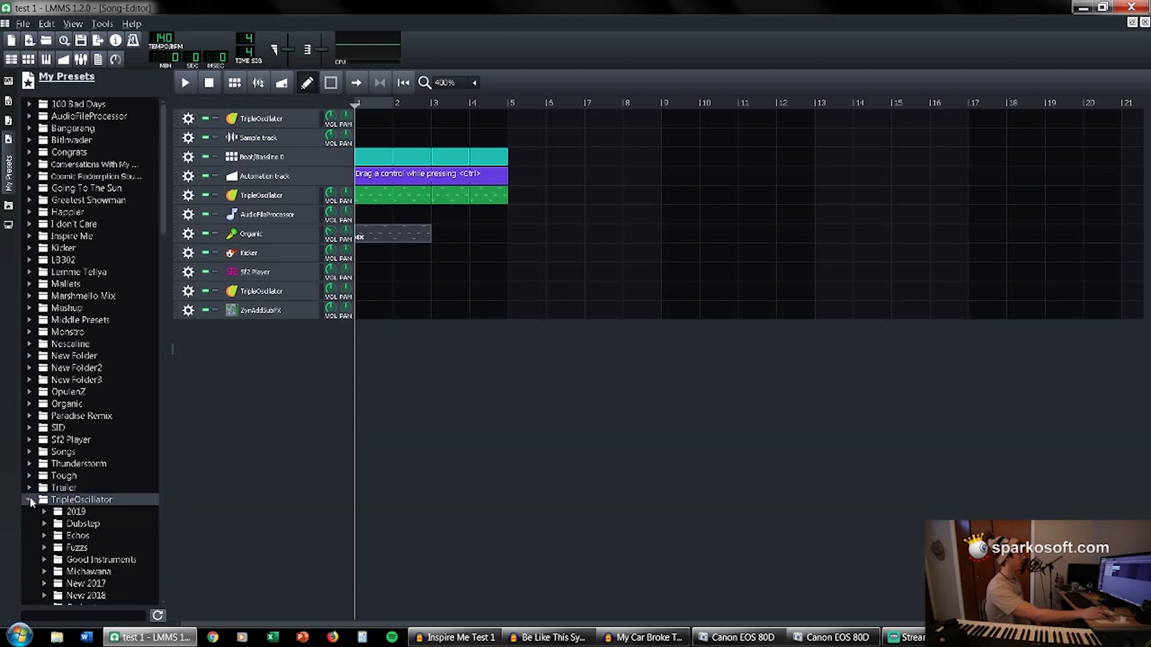
{"action": "scroll", "coordinate": [150, 447], "scroll_direction": "down", "scroll_amount": 10}
{"action": "scroll", "coordinate": [139, 452], "scroll_direction": "down", "scroll_amount": 15}
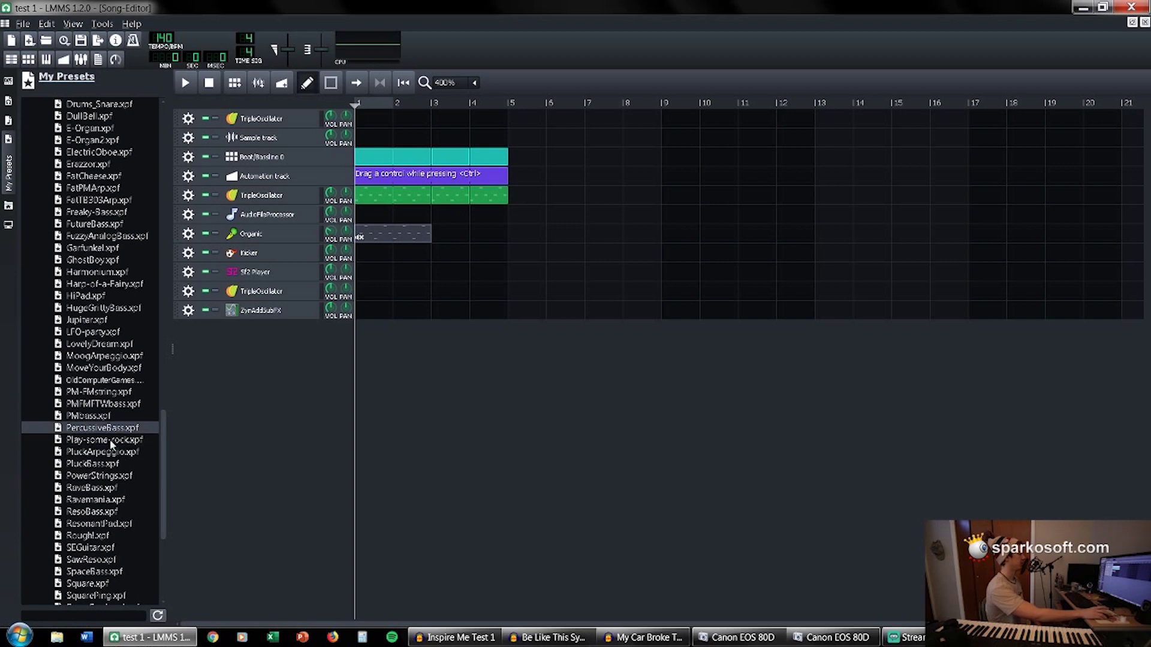
{"action": "scroll", "coordinate": [105, 377], "scroll_direction": "up", "scroll_amount": 3}
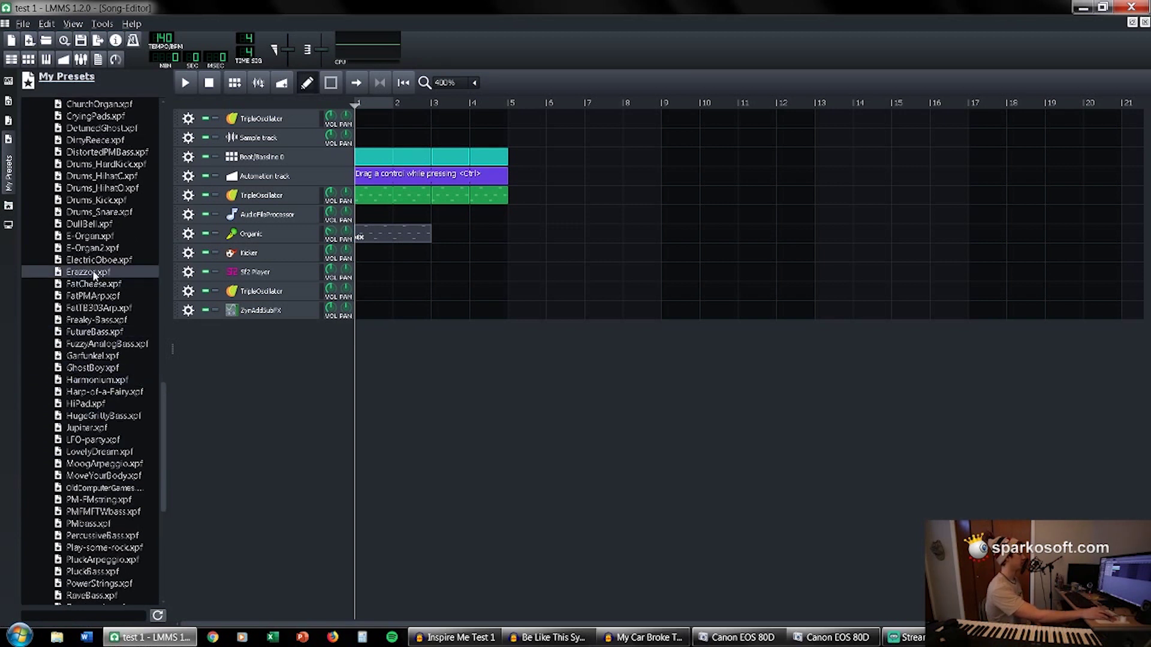
{"action": "left_click_drag", "start_coordinate": [94, 276], "coordinate": [308, 419]}
{"action": "mouse_move", "coordinate": [330, 329]}
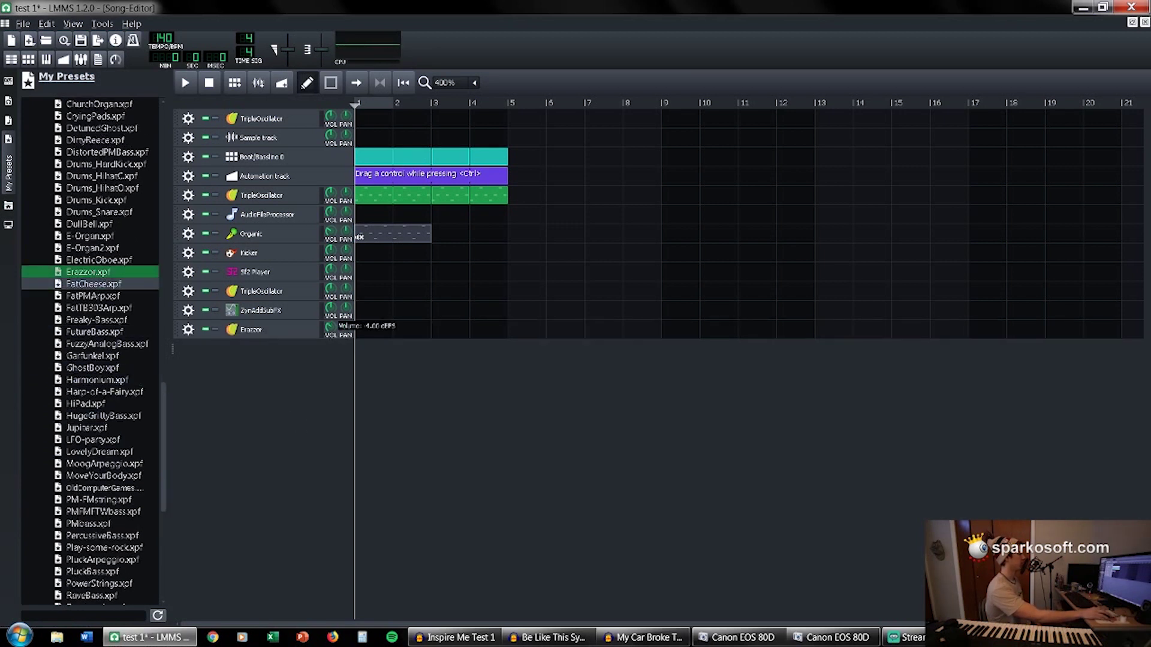
Examine the Erazzor track's oscillator settings and its effects chain.
{"action": "left_click", "coordinate": [278, 331]}
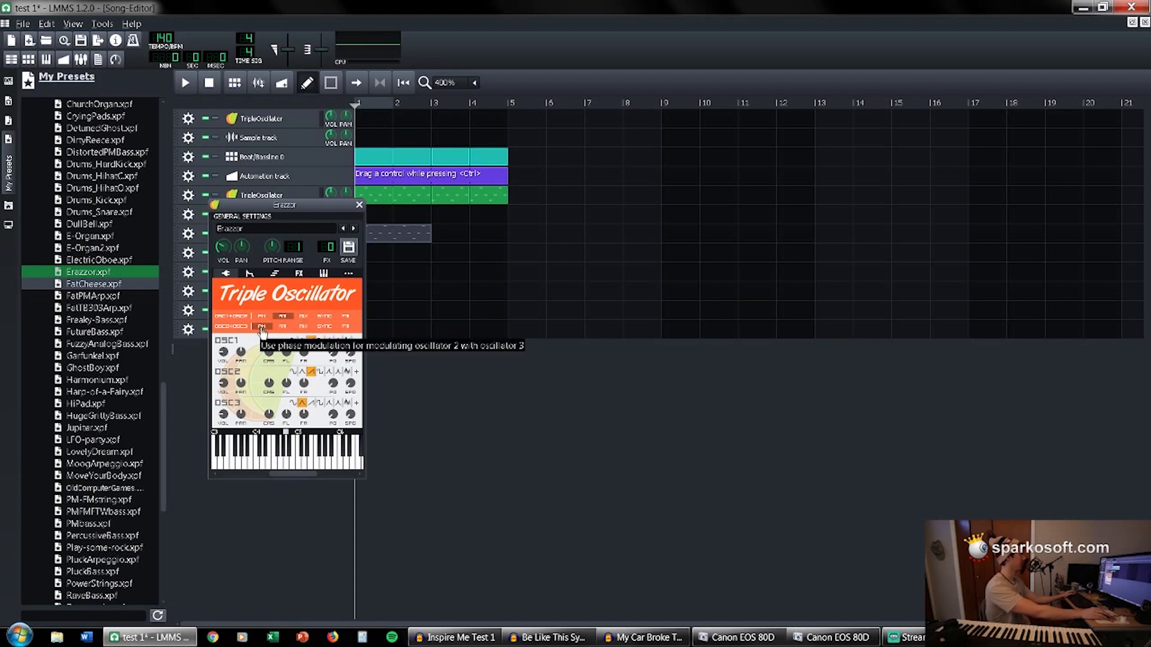
{"action": "left_click", "coordinate": [300, 276]}
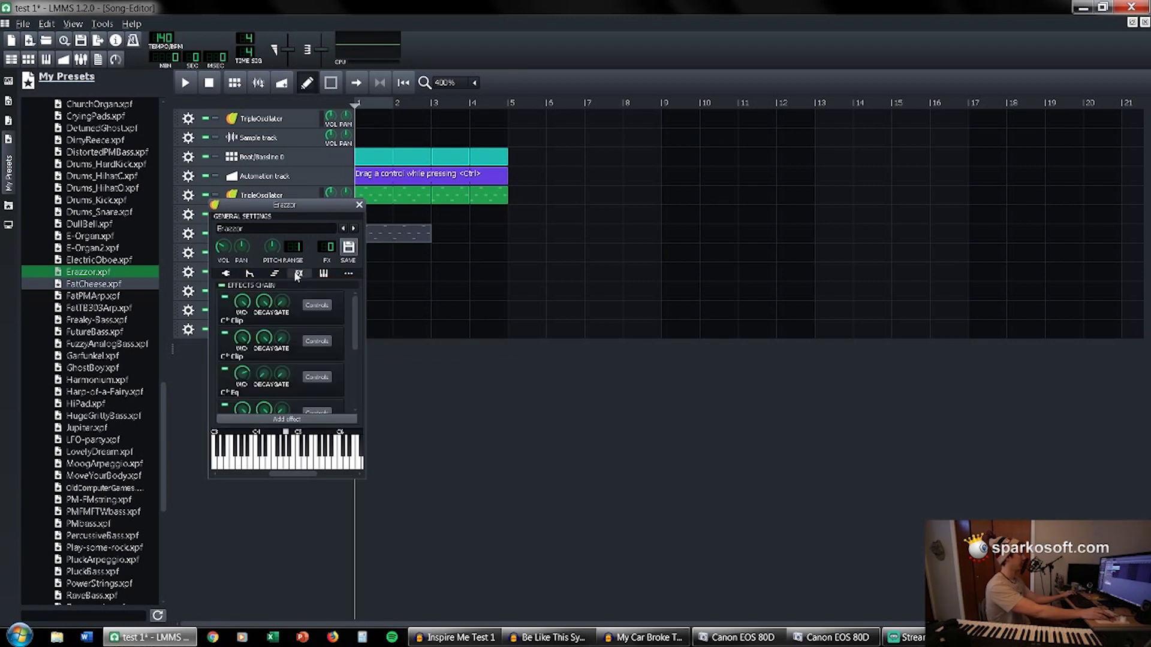
{"action": "scroll", "coordinate": [292, 335], "scroll_direction": "down", "scroll_amount": 2}
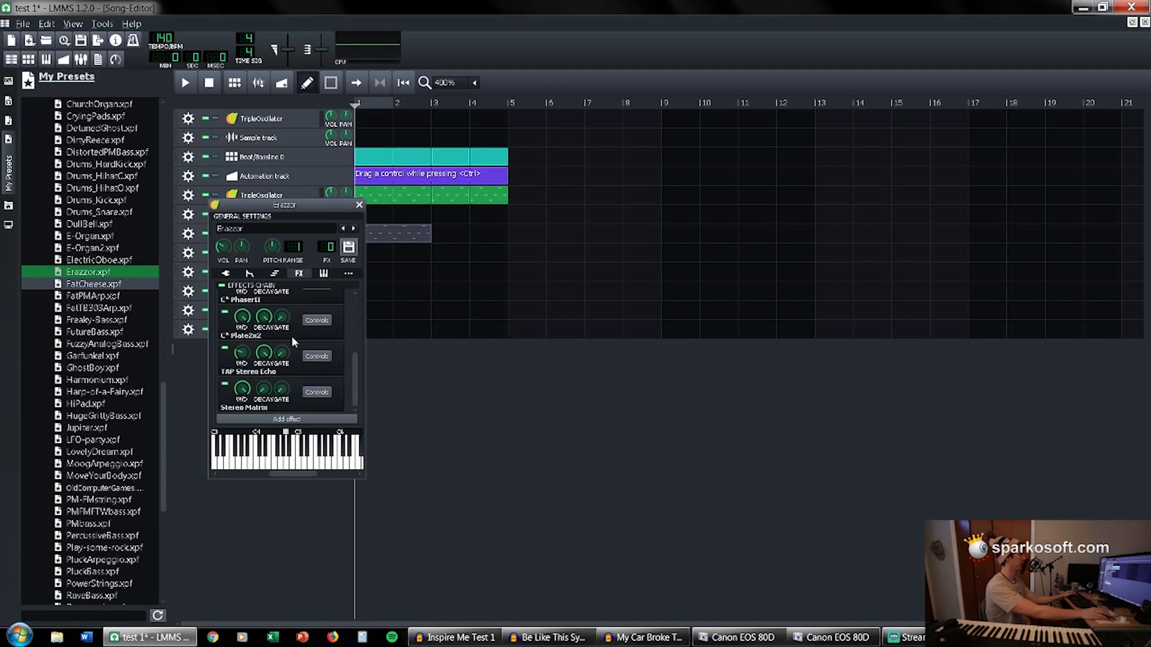
{"action": "scroll", "coordinate": [291, 337], "scroll_direction": "up", "scroll_amount": 2}
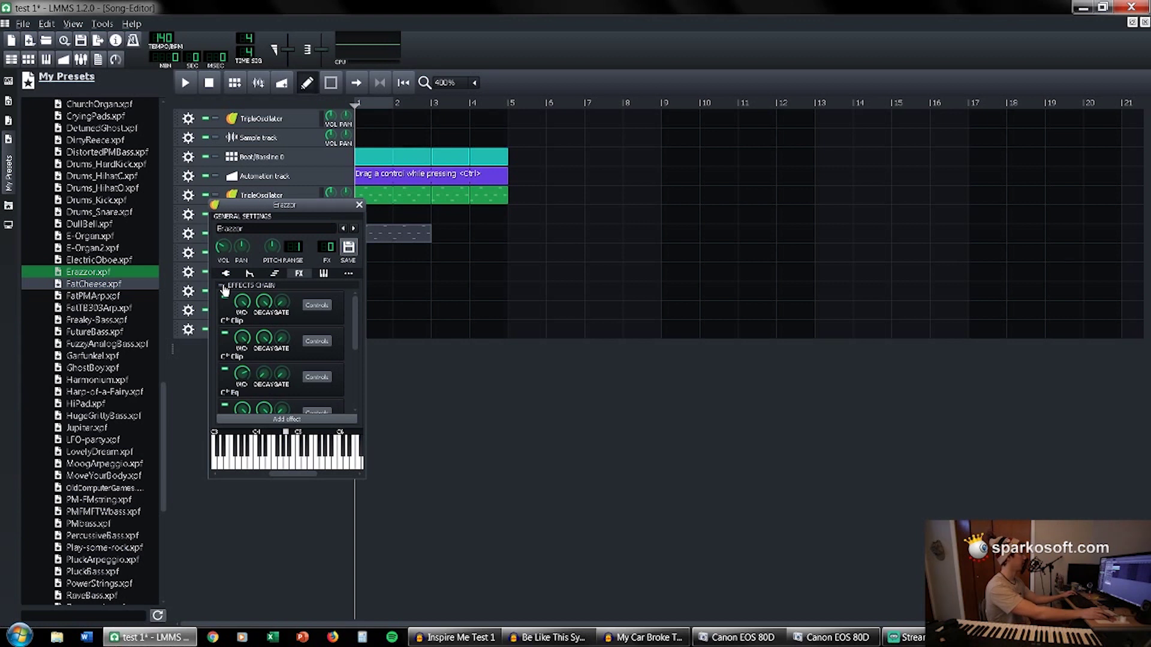
{"action": "left_click", "coordinate": [359, 206]}
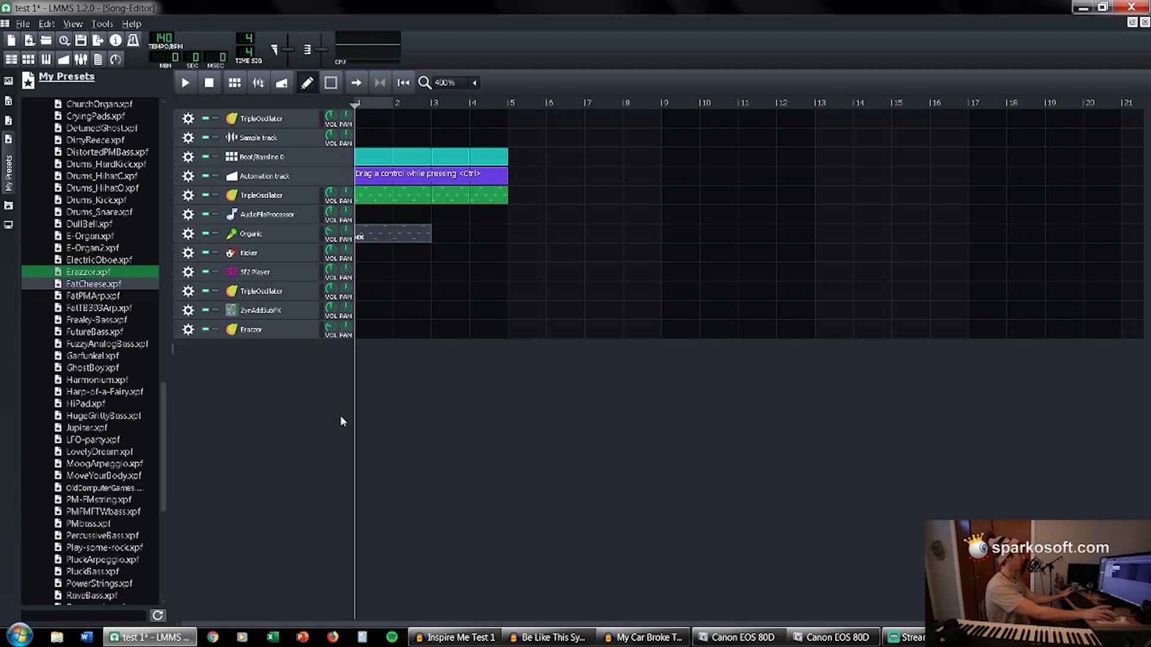
Collapse the TripleOscillator preset folder and expand the Paradise Remix folder to list its presets.
{"action": "scroll", "coordinate": [84, 175], "scroll_direction": "up", "scroll_amount": 15}
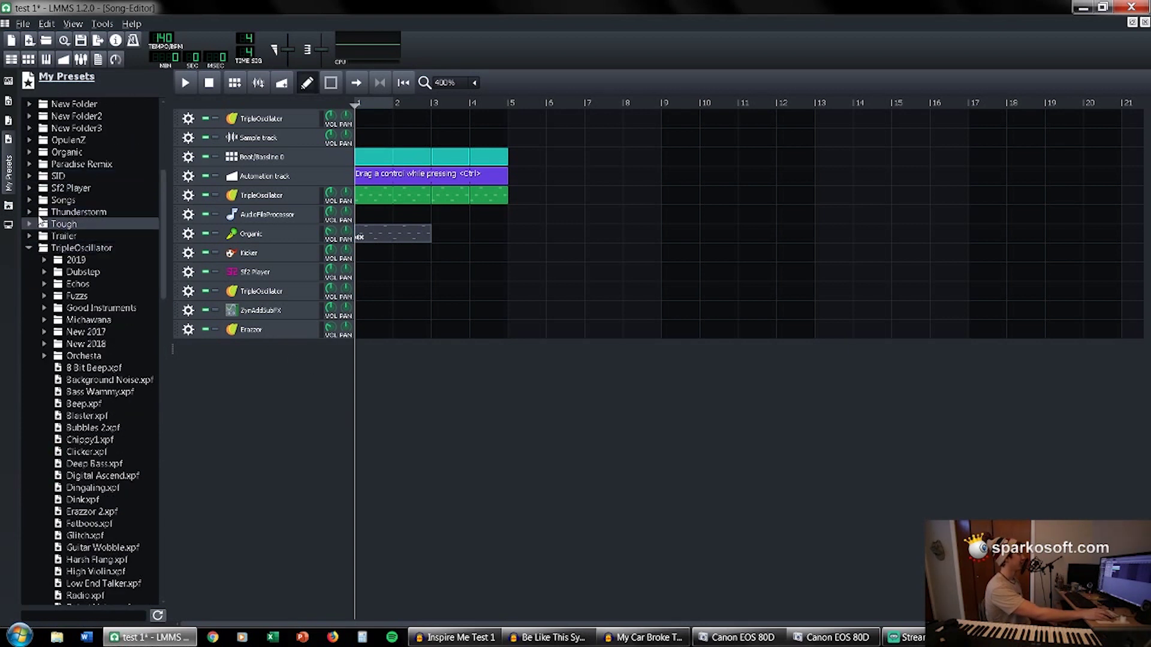
{"action": "left_click", "coordinate": [29, 248]}
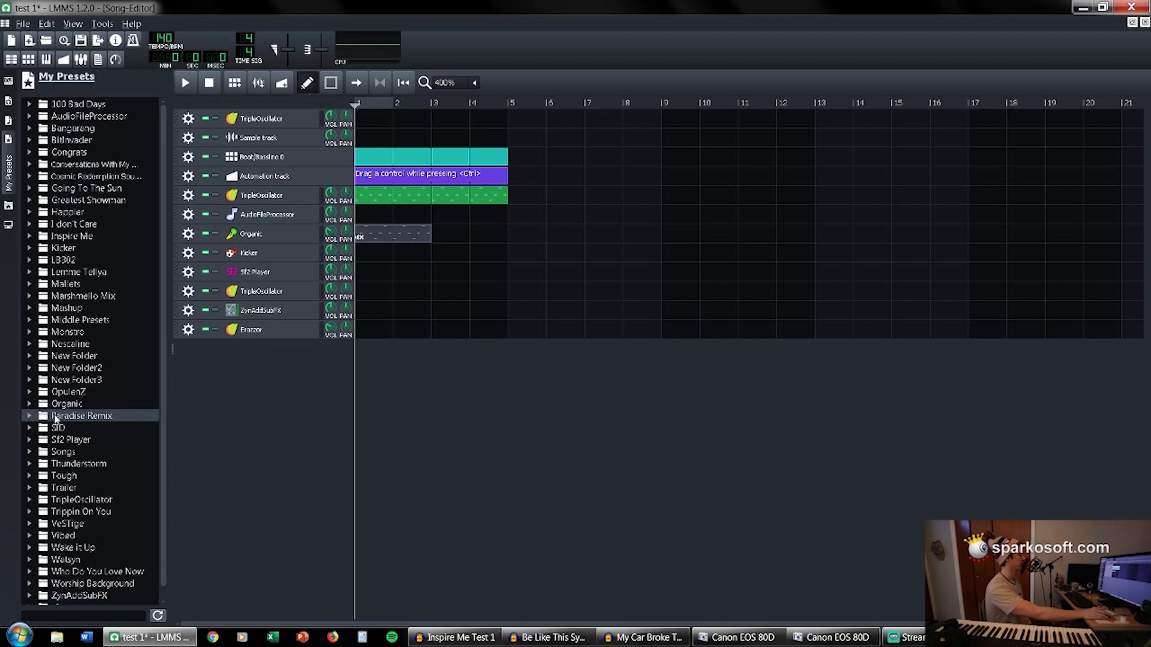
{"action": "left_click", "coordinate": [31, 416]}
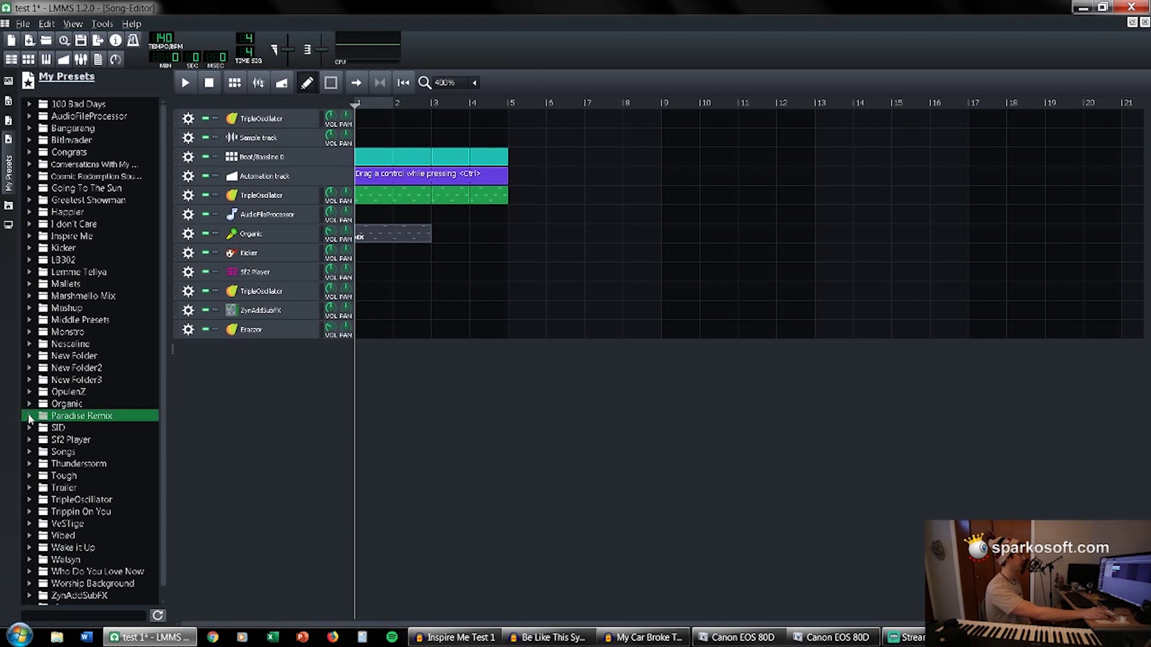
{"action": "left_click", "coordinate": [29, 417]}
{"action": "scroll", "coordinate": [90, 431], "scroll_direction": "down", "scroll_amount": 5}
{"action": "scroll", "coordinate": [115, 454], "scroll_direction": "up", "scroll_amount": 1}
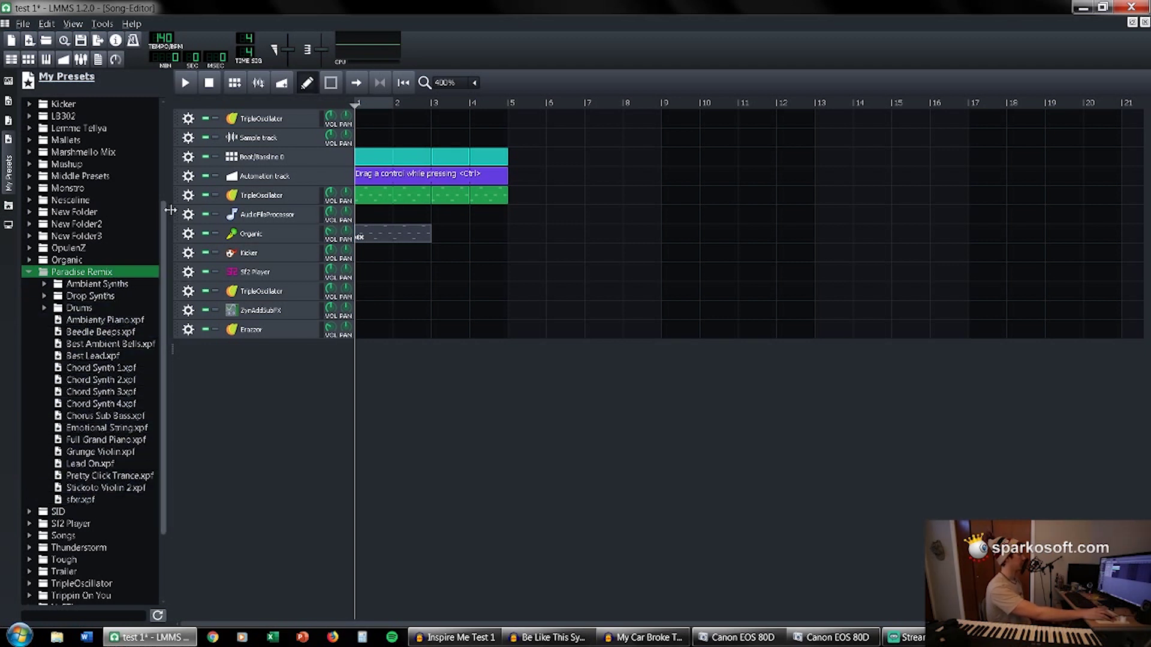
Leave the test 1 project and create a new empty project.
{"action": "left_click", "coordinate": [11, 40]}
{"action": "left_click", "coordinate": [636, 334]}
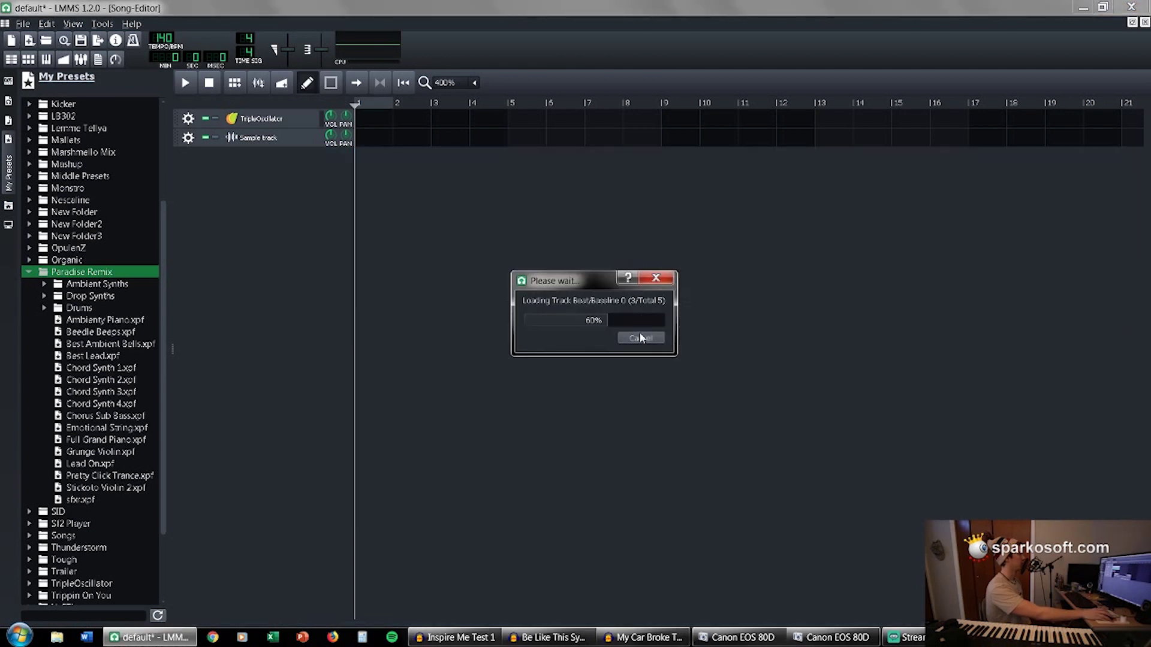
{"action": "left_click", "coordinate": [518, 79]}
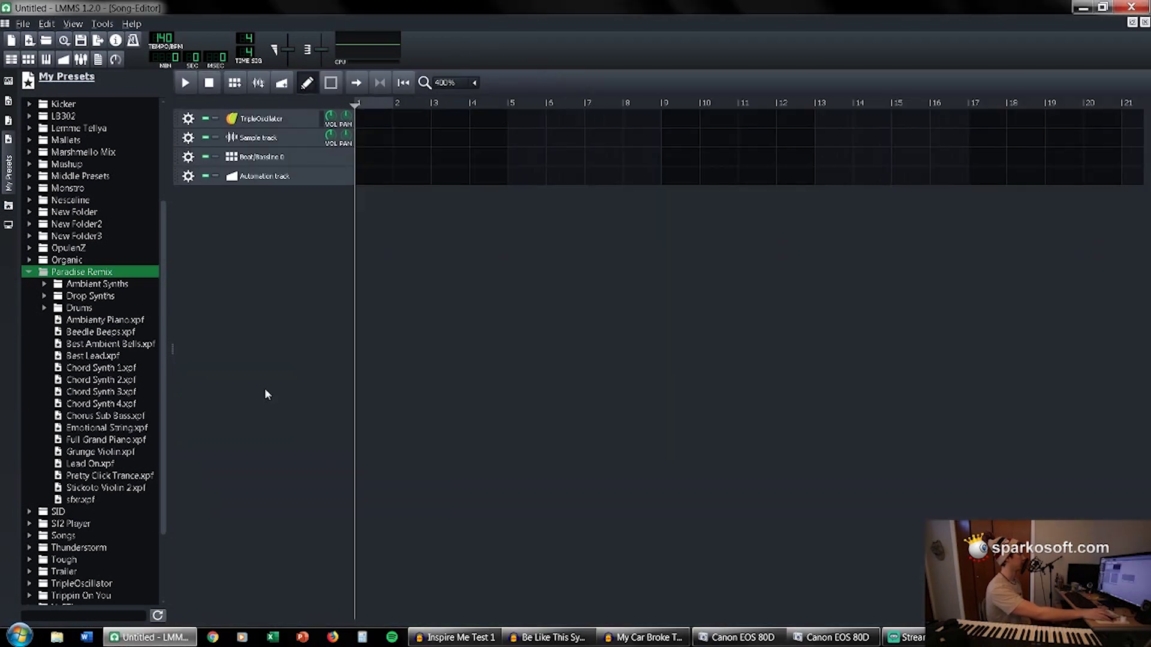
Add the Beedle Beeps, Ambienty Piano, Best Ambient Bells and Best Lead presets from Paradise Remix as new instrument tracks.
{"action": "left_click_drag", "start_coordinate": [108, 335], "coordinate": [334, 311]}
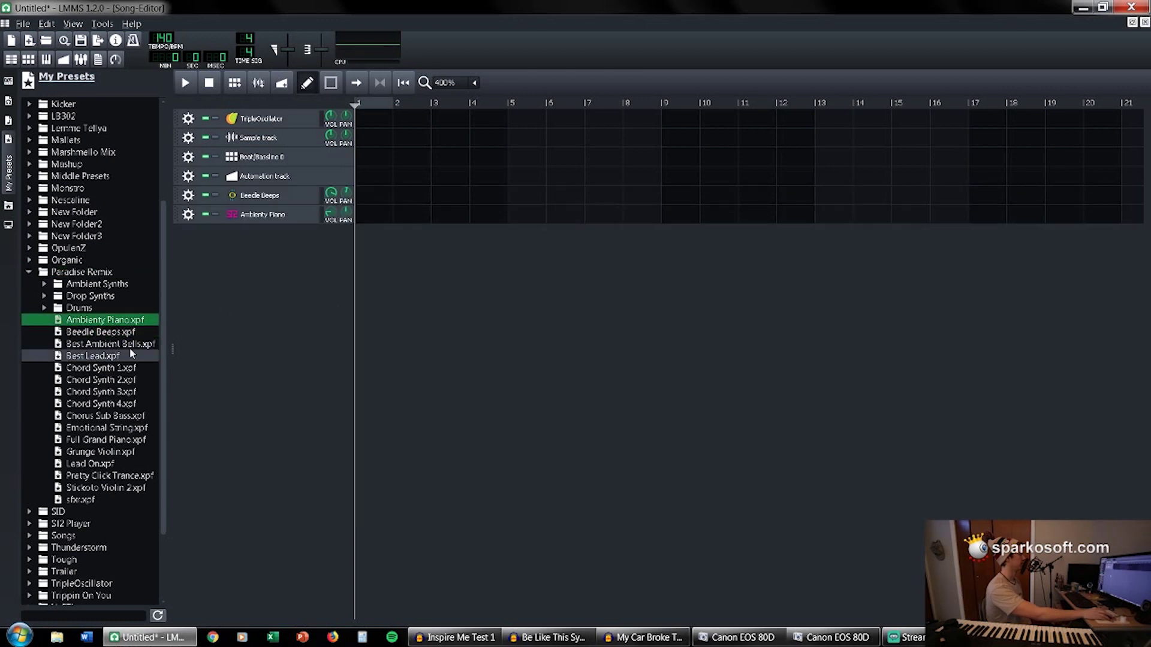
{"action": "left_click_drag", "start_coordinate": [102, 345], "coordinate": [258, 344]}
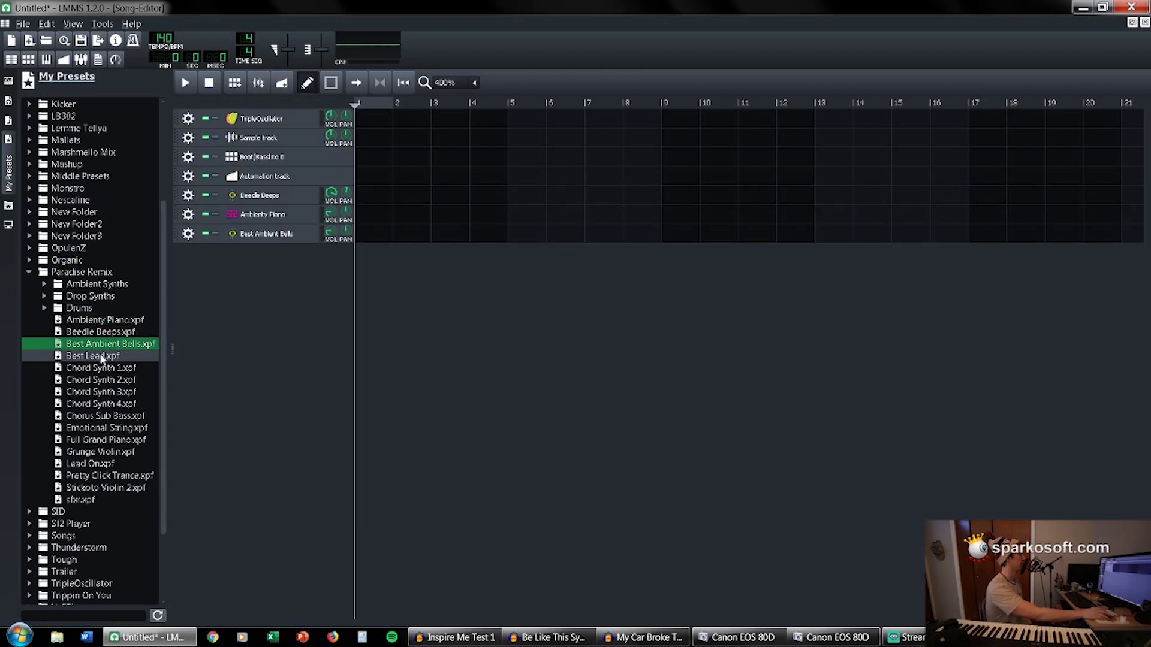
{"action": "left_click_drag", "start_coordinate": [103, 357], "coordinate": [322, 340]}
Audition the Beedle Beeps and Ambienty Piano instruments and close the instrument window.
{"action": "left_click", "coordinate": [266, 195]}
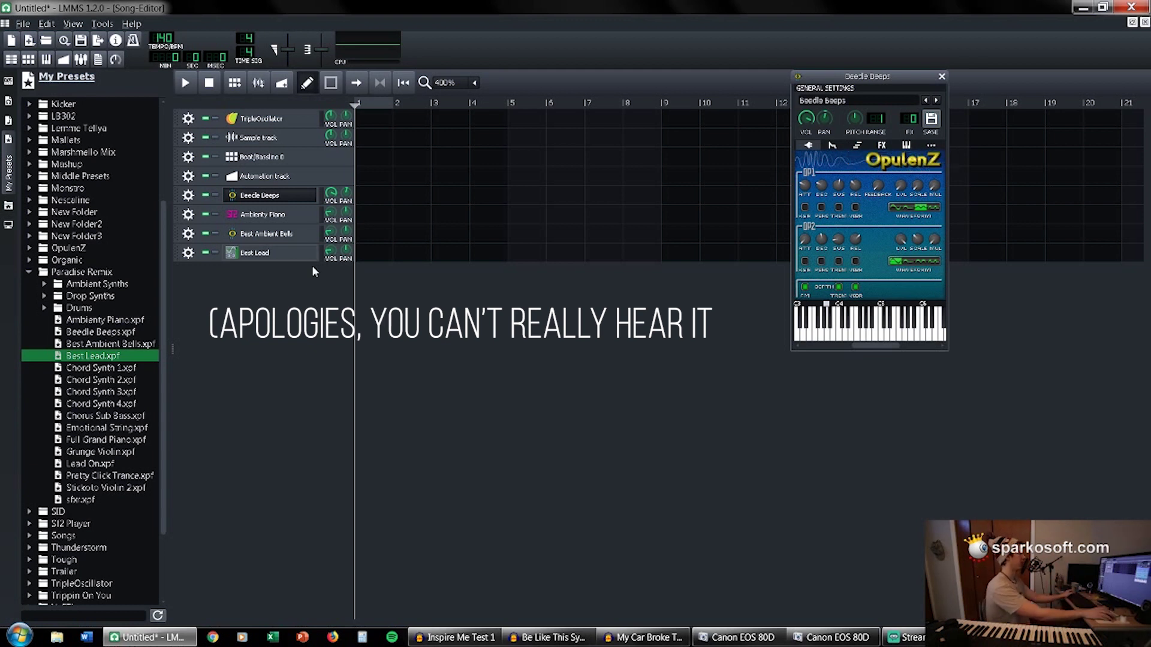
{"action": "left_click", "coordinate": [273, 215]}
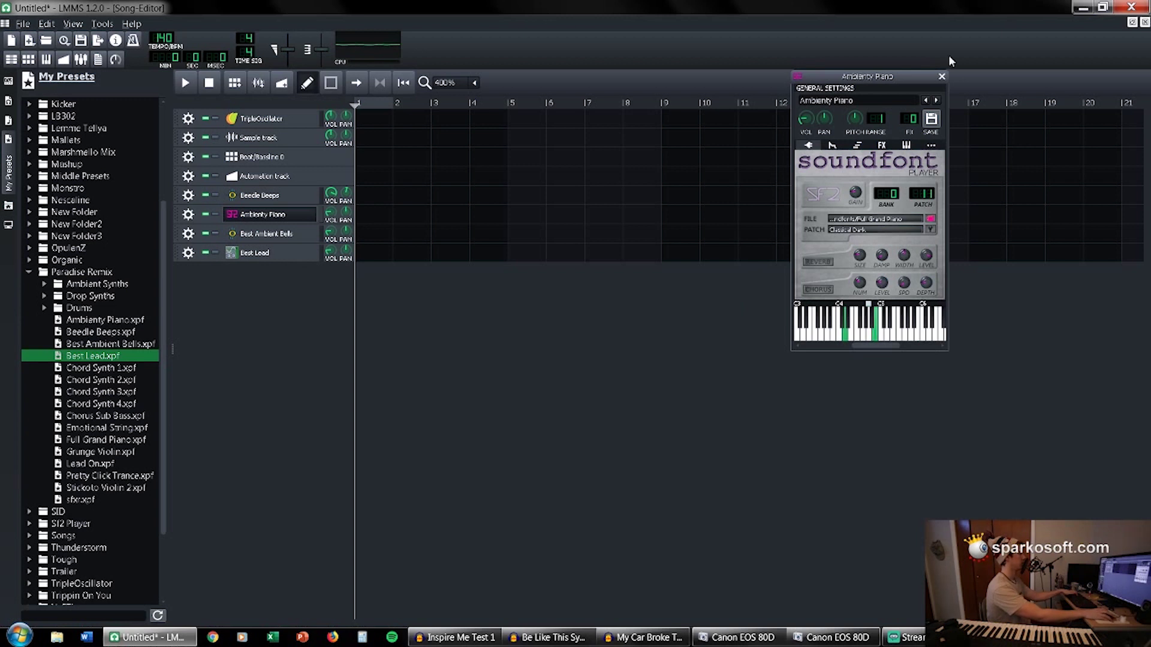
{"action": "left_click", "coordinate": [942, 76]}
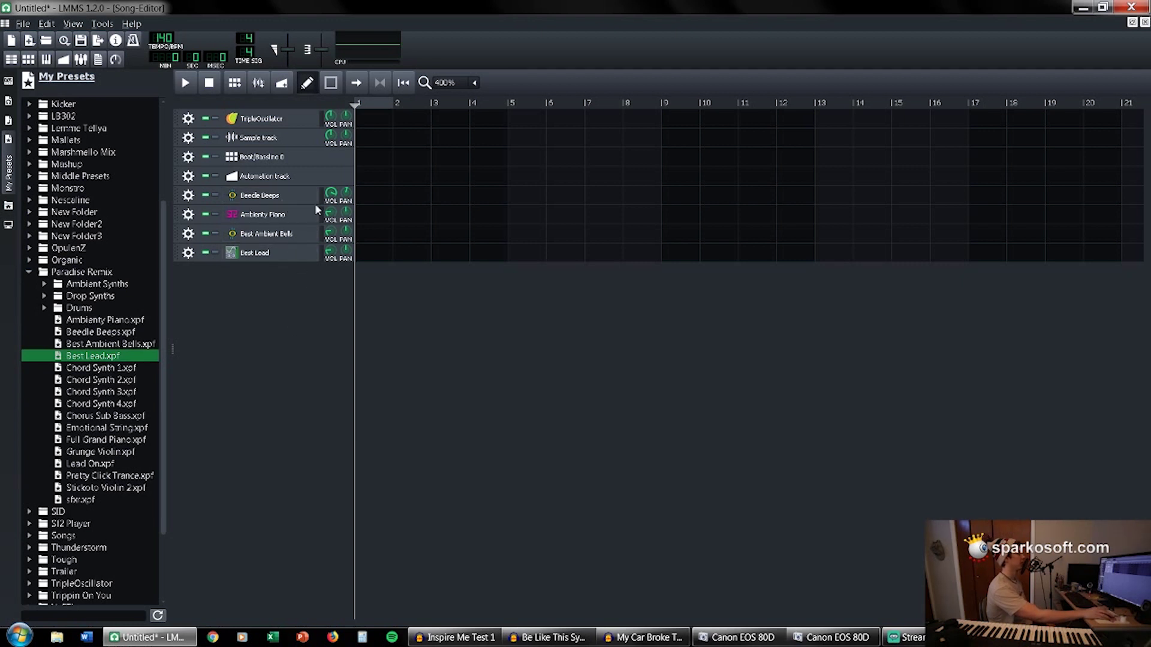
Examine the Best Ambient Bells track's effects chain, including the controls of its last Calf Vintage Delay, and close the windows.
{"action": "left_click", "coordinate": [284, 234]}
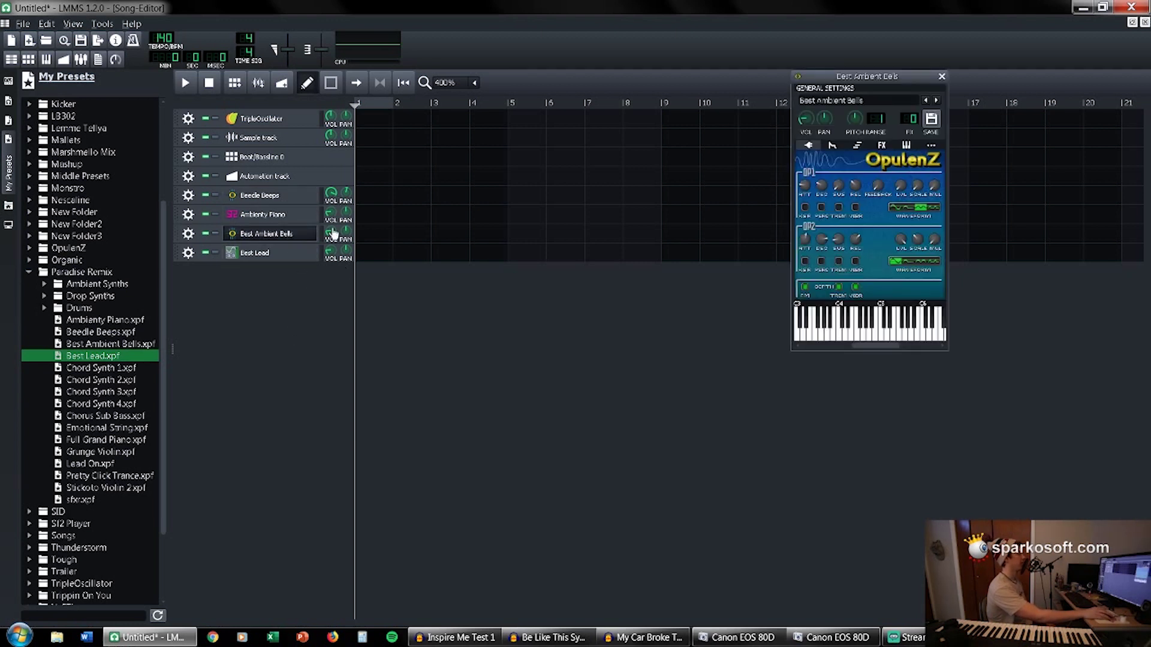
{"action": "left_click", "coordinate": [285, 234]}
{"action": "left_click", "coordinate": [252, 235]}
{"action": "left_click", "coordinate": [882, 146]}
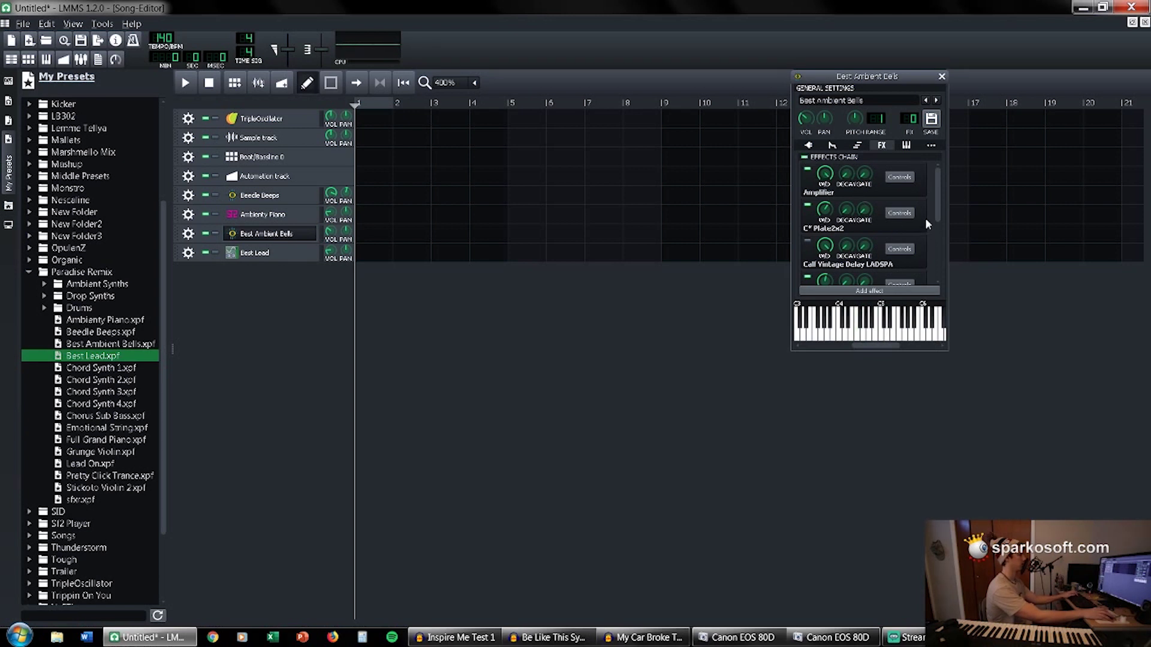
{"action": "scroll", "coordinate": [927, 227], "scroll_direction": "down", "scroll_amount": 3}
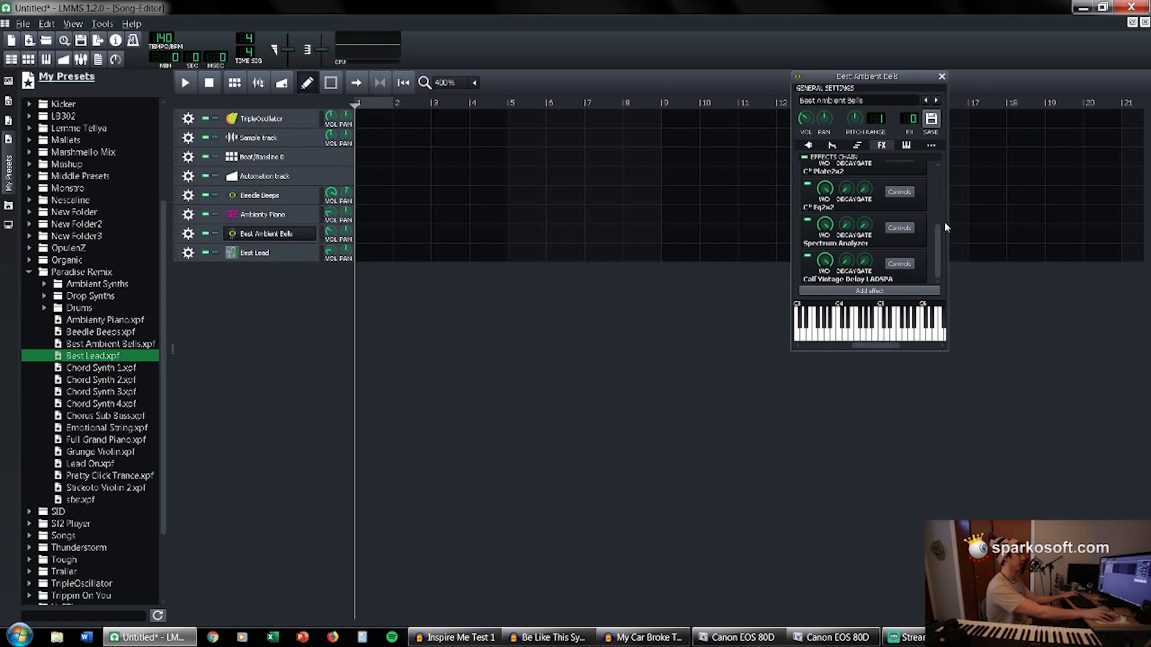
{"action": "scroll", "coordinate": [928, 237], "scroll_direction": "up", "scroll_amount": 3}
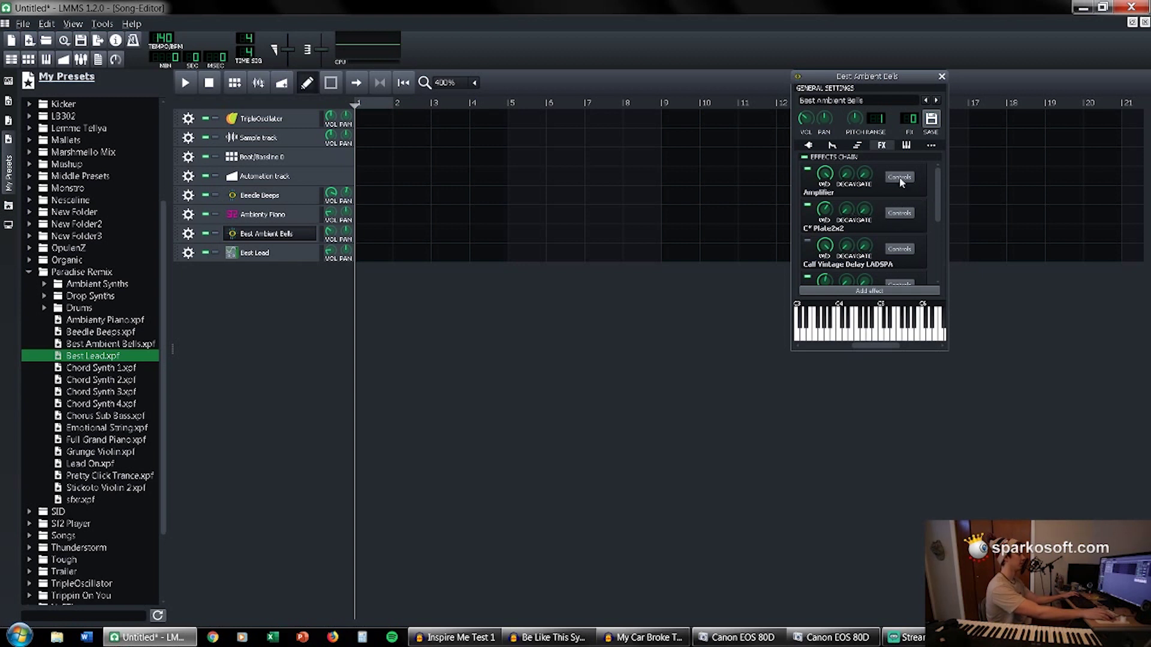
{"action": "scroll", "coordinate": [925, 210], "scroll_direction": "down", "scroll_amount": 1}
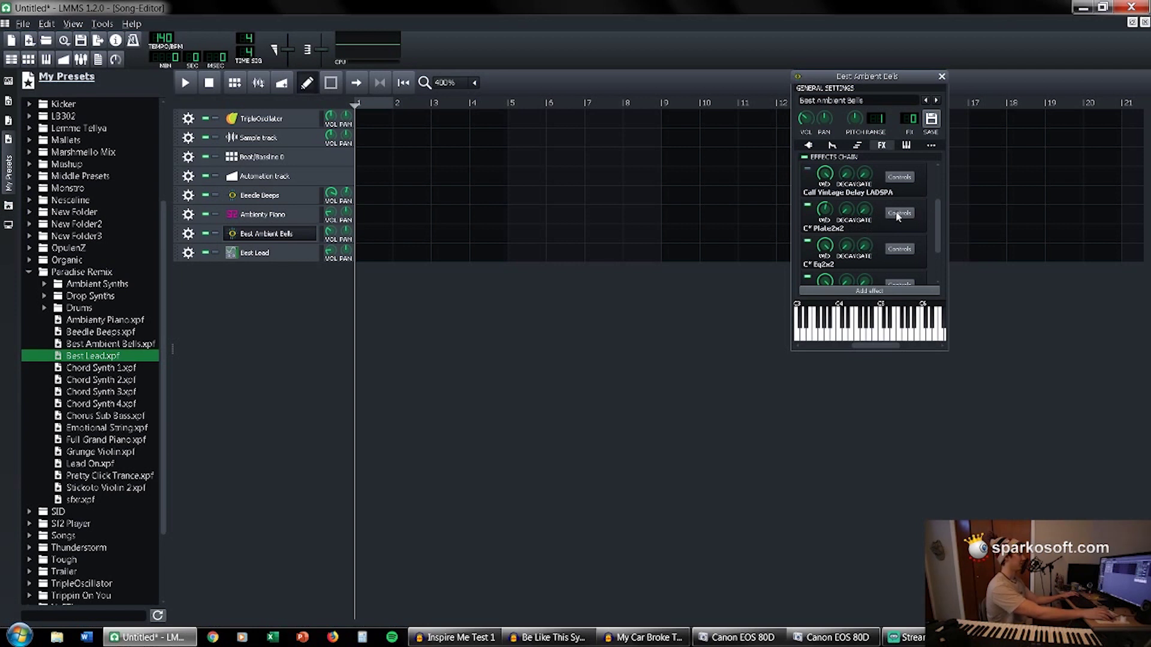
{"action": "scroll", "coordinate": [898, 222], "scroll_direction": "down", "scroll_amount": 2}
{"action": "left_click", "coordinate": [905, 263]}
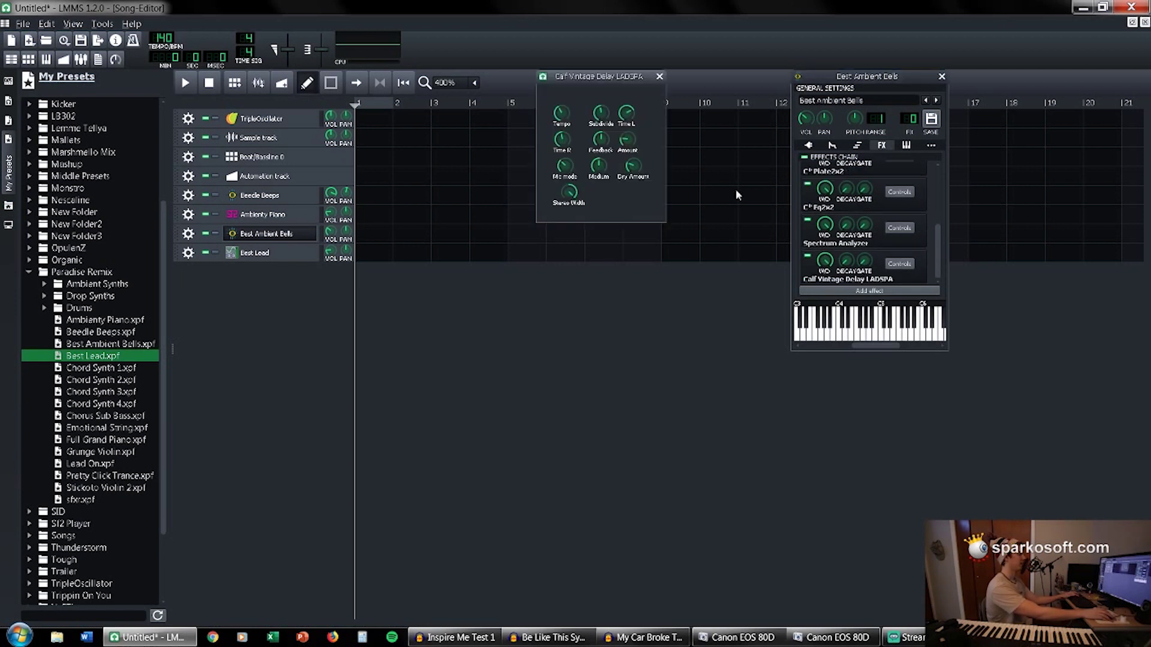
{"action": "left_click", "coordinate": [660, 77]}
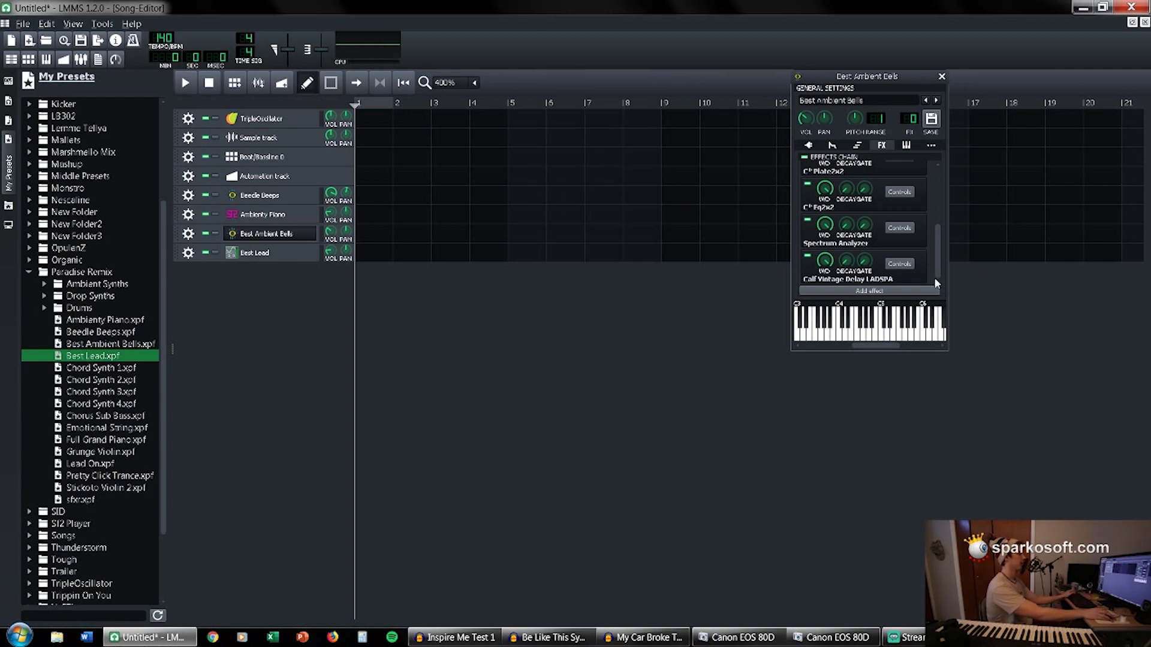
{"action": "left_click", "coordinate": [942, 77]}
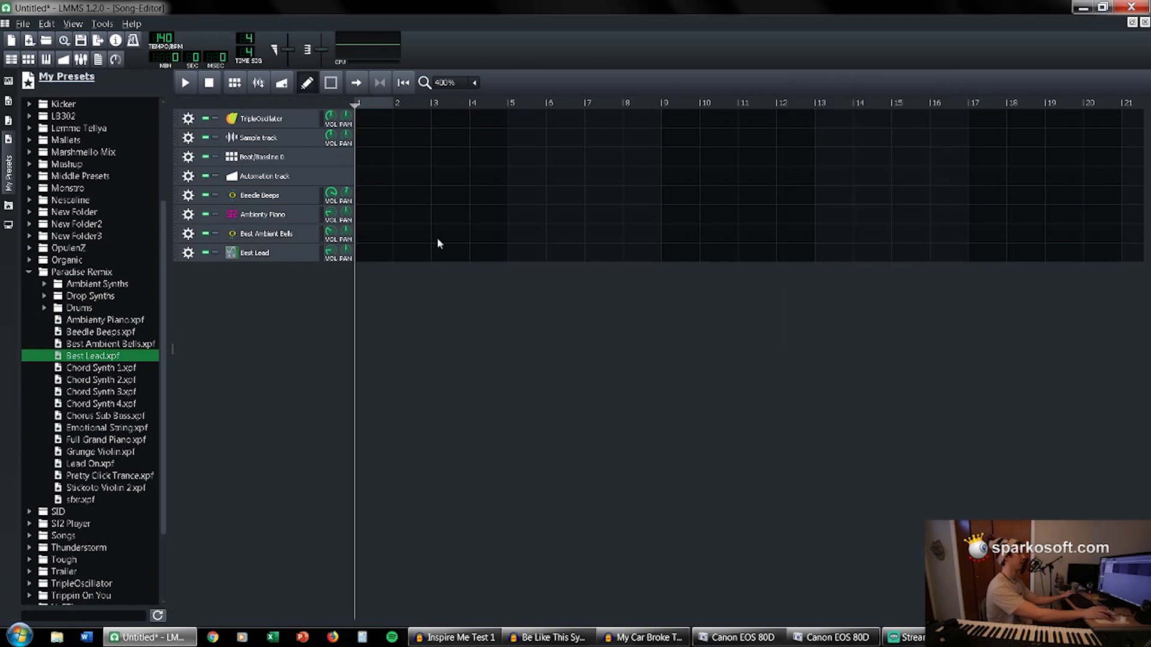
Add the C* Plate2x2 stereo reverb to the TripleOscillator track's effects chain and close its controls.
{"action": "left_click", "coordinate": [283, 121]}
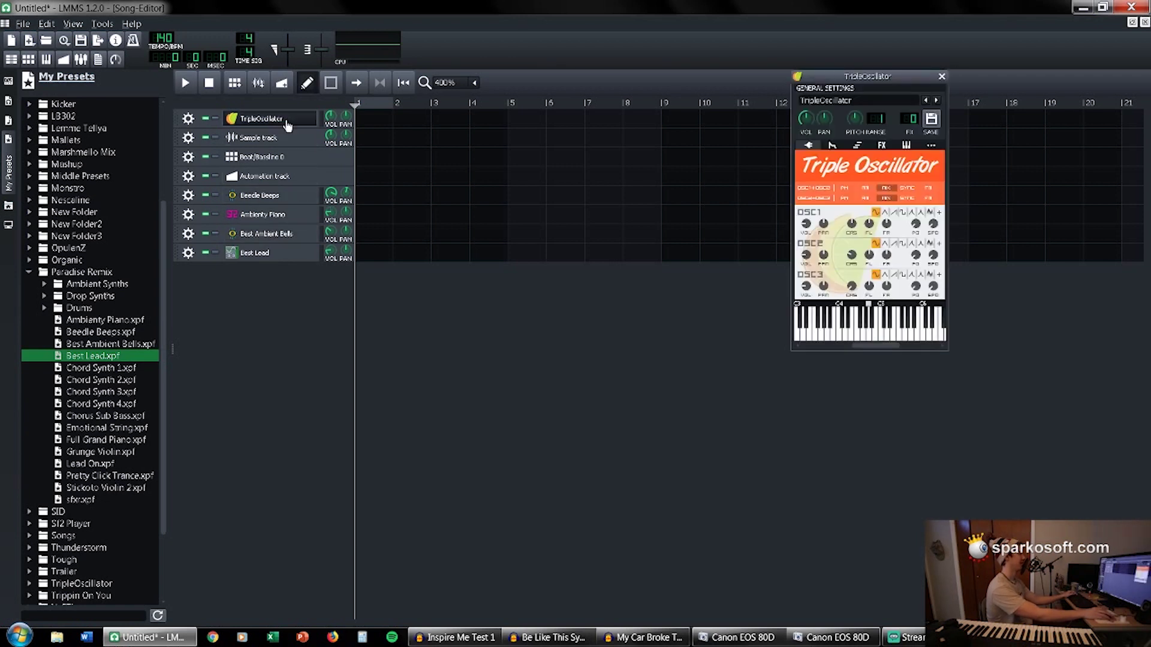
{"action": "left_click", "coordinate": [883, 146]}
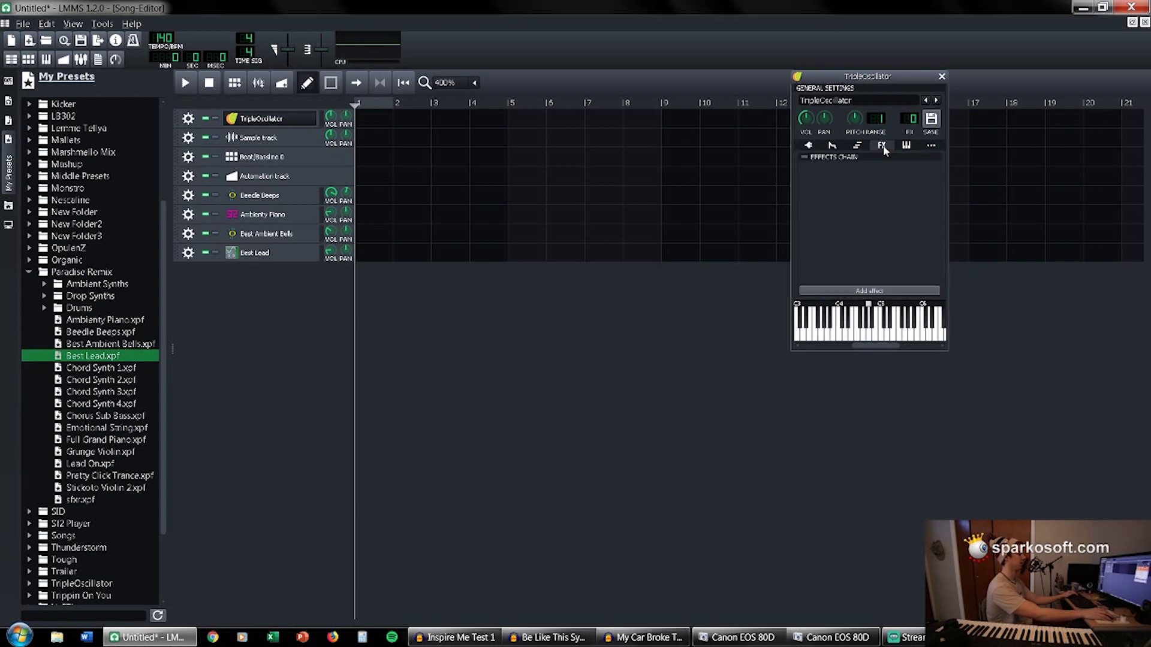
{"action": "left_click", "coordinate": [876, 290]}
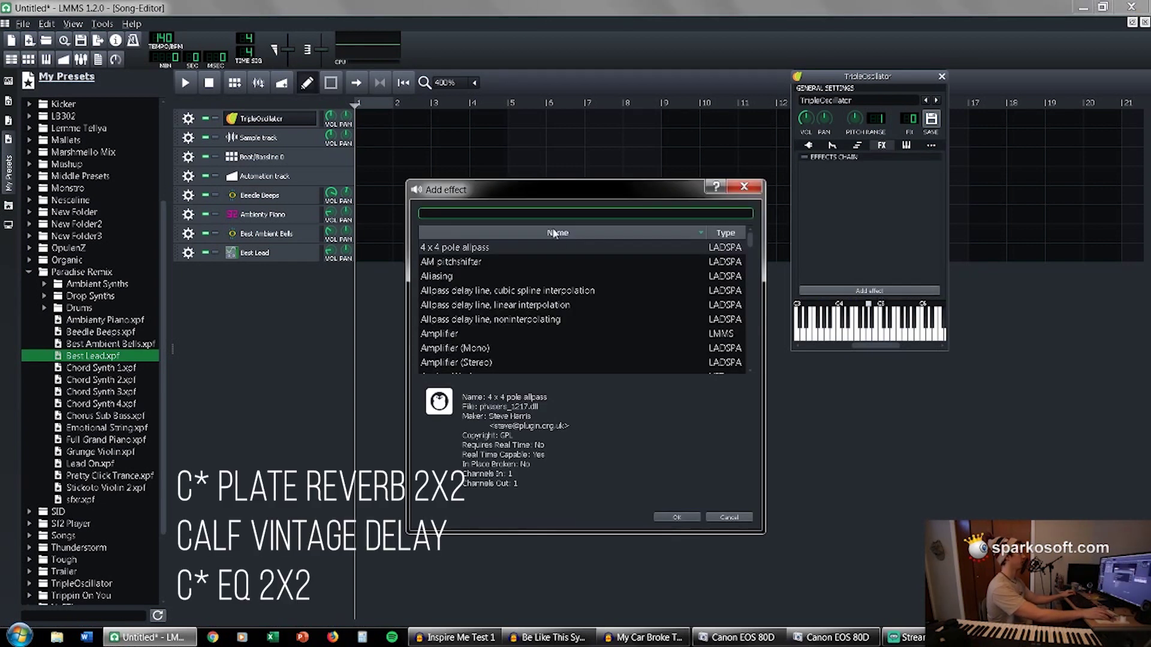
{"action": "type", "text": "rever"}
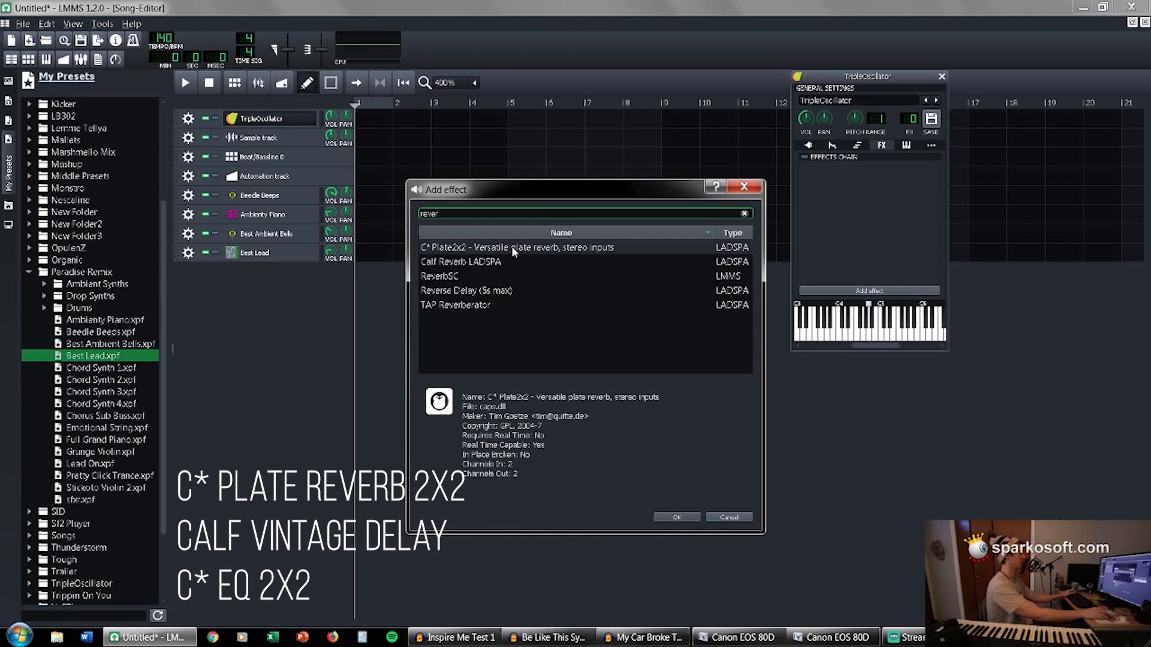
{"action": "left_click", "coordinate": [676, 518]}
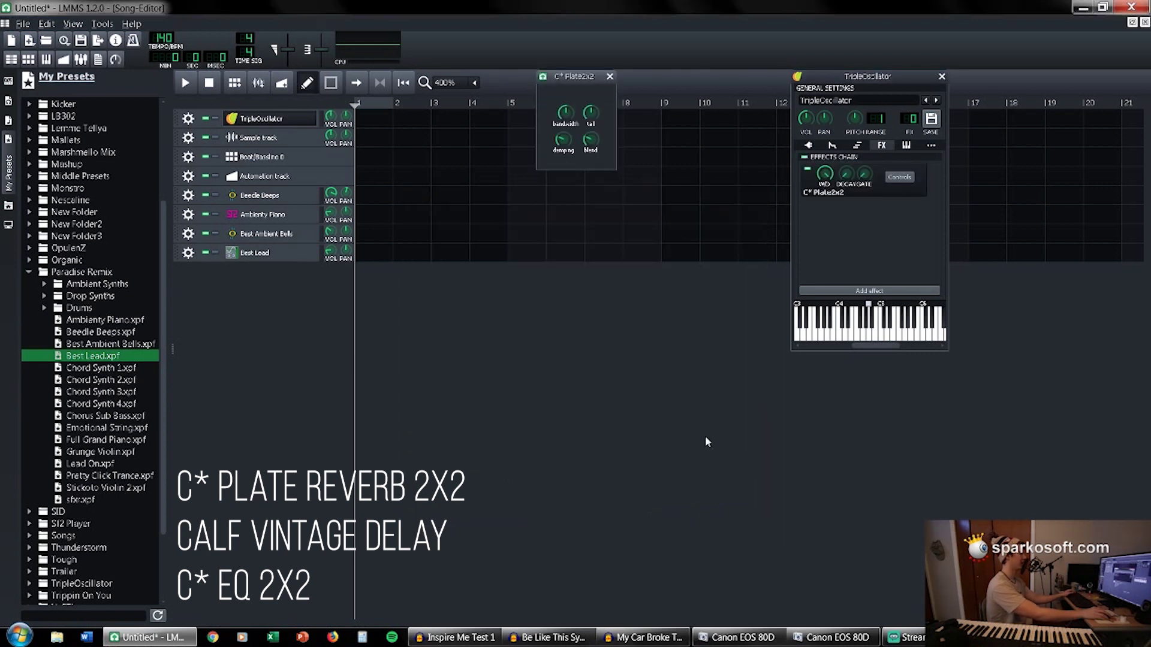
{"action": "left_click", "coordinate": [609, 75]}
Add Calf Vintage Delay LADSPA to the TripleOscillator track, lower its Amount, raise its Tempo, and close its controls.
{"action": "left_click", "coordinate": [888, 290]}
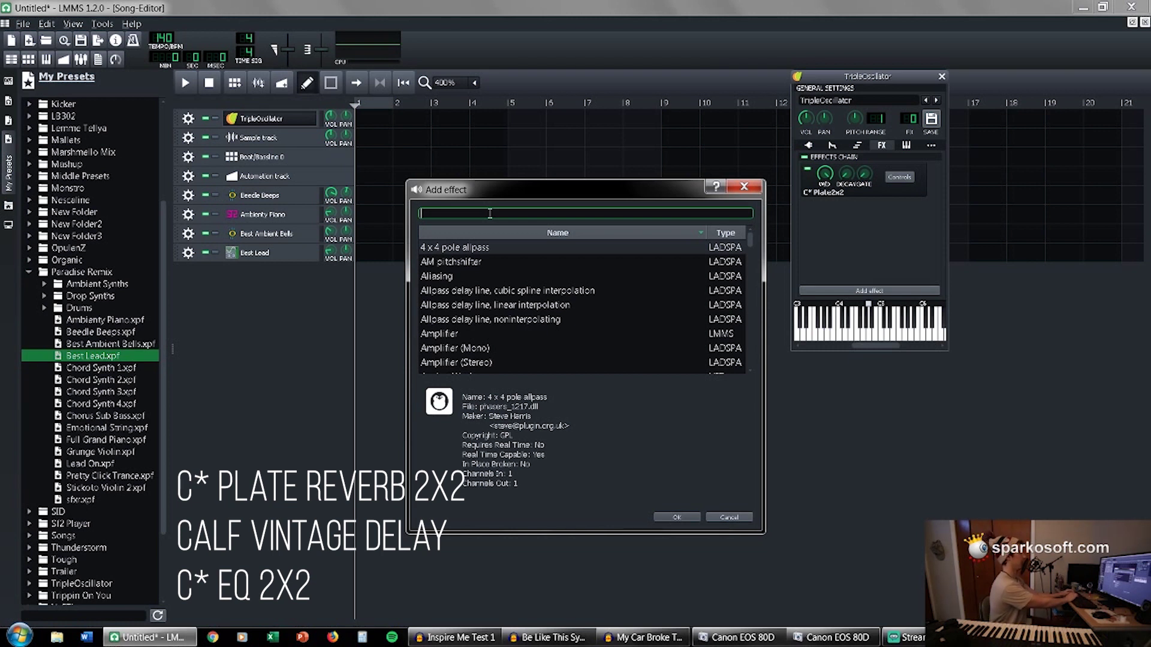
{"action": "type", "text": "vint"}
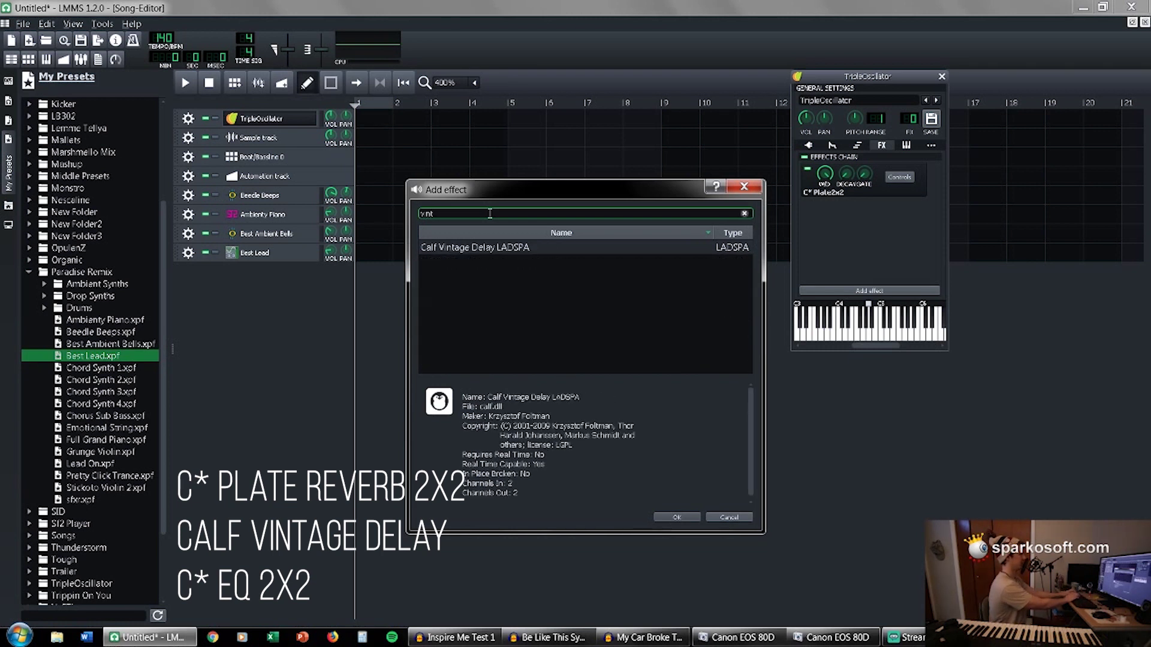
{"action": "key", "text": "Return"}
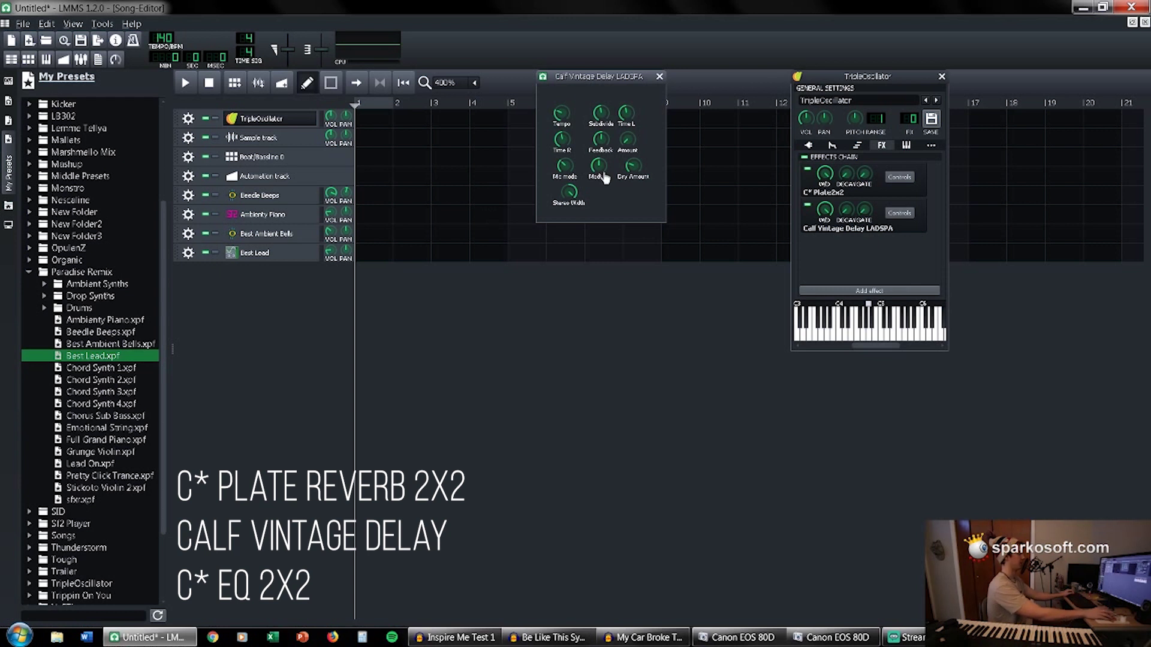
{"action": "left_click_drag", "start_coordinate": [627, 141], "coordinate": [627, 150]}
{"action": "left_click_drag", "start_coordinate": [562, 115], "coordinate": [562, 106]}
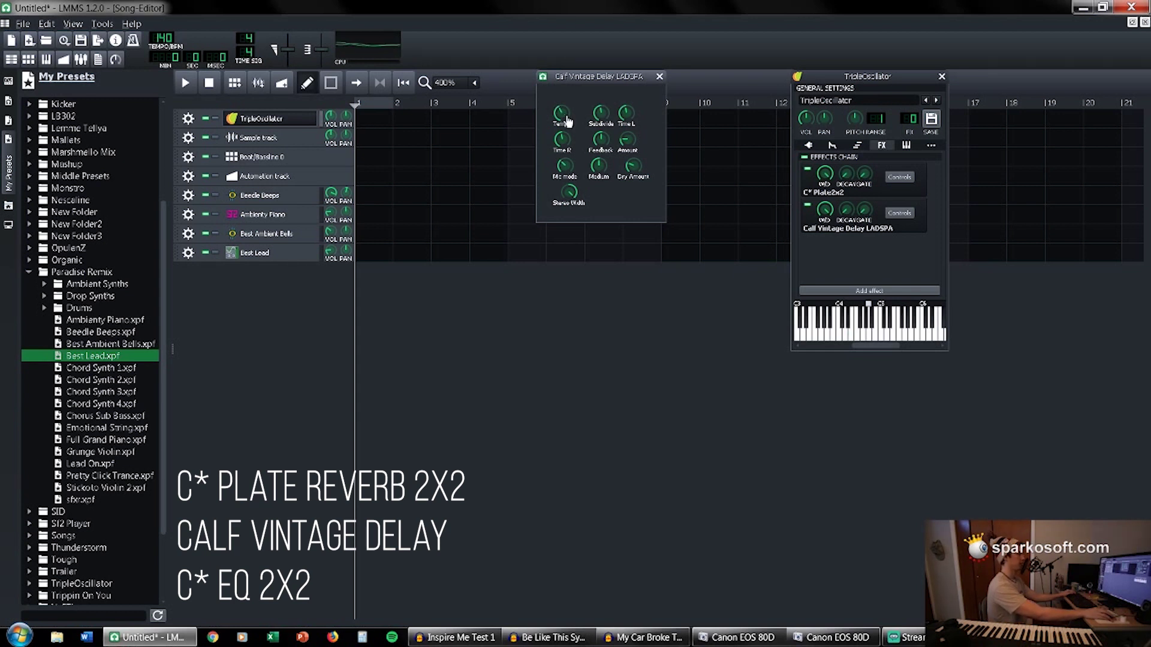
{"action": "left_click", "coordinate": [660, 76]}
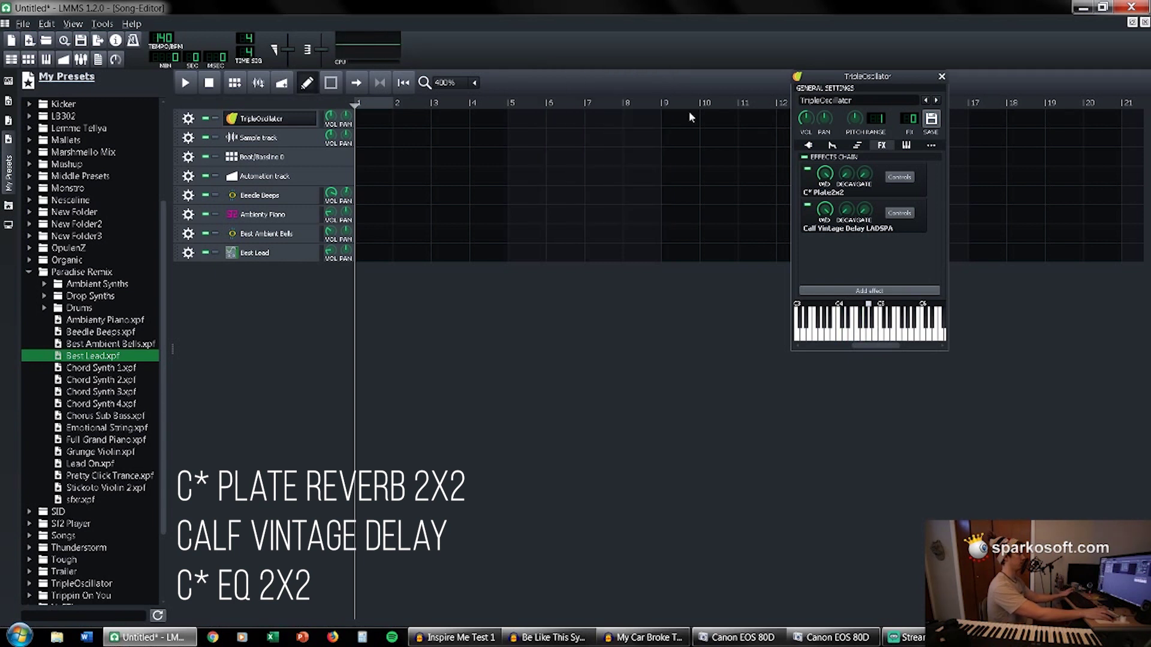
Add the C* Eq2x2 stereo 10-band equalizer to the TripleOscillator track, adjust its 4 kHz and 16 kHz bands, and close its controls.
{"action": "left_click", "coordinate": [869, 291]}
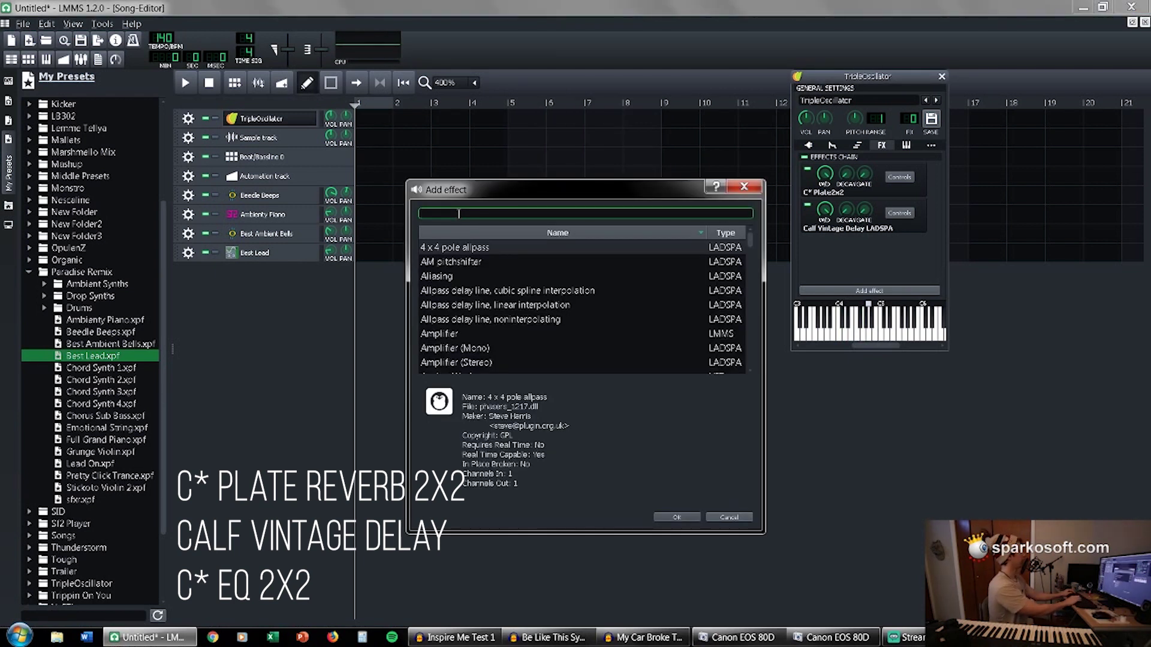
{"action": "type", "text": "eq"}
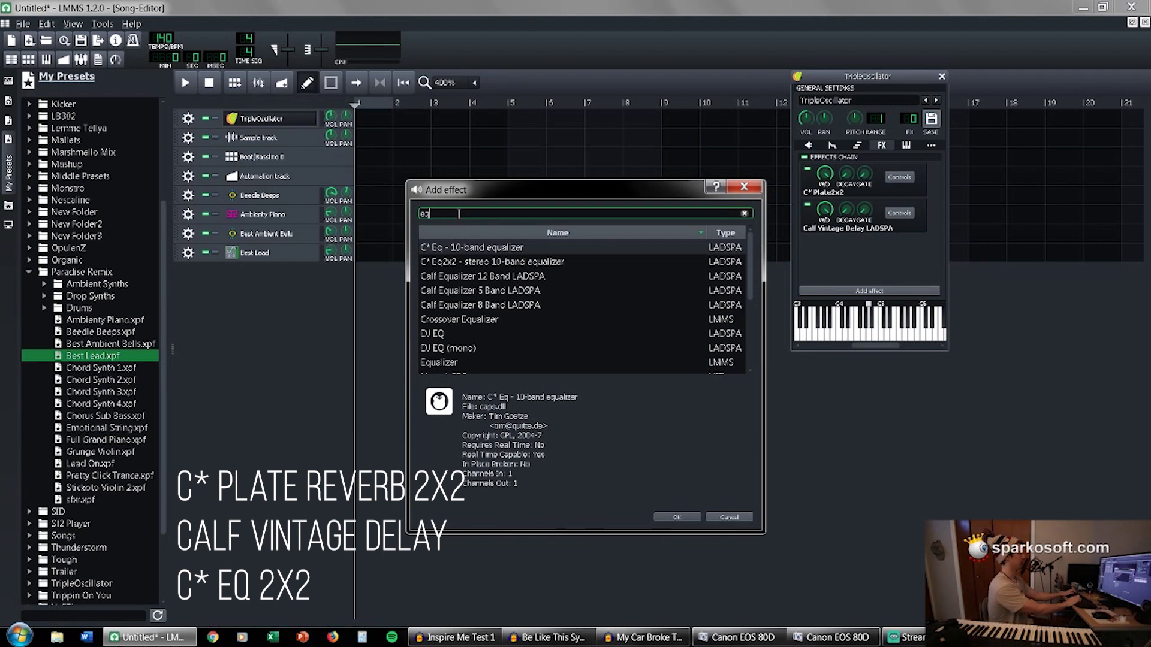
{"action": "key", "text": "Down"}
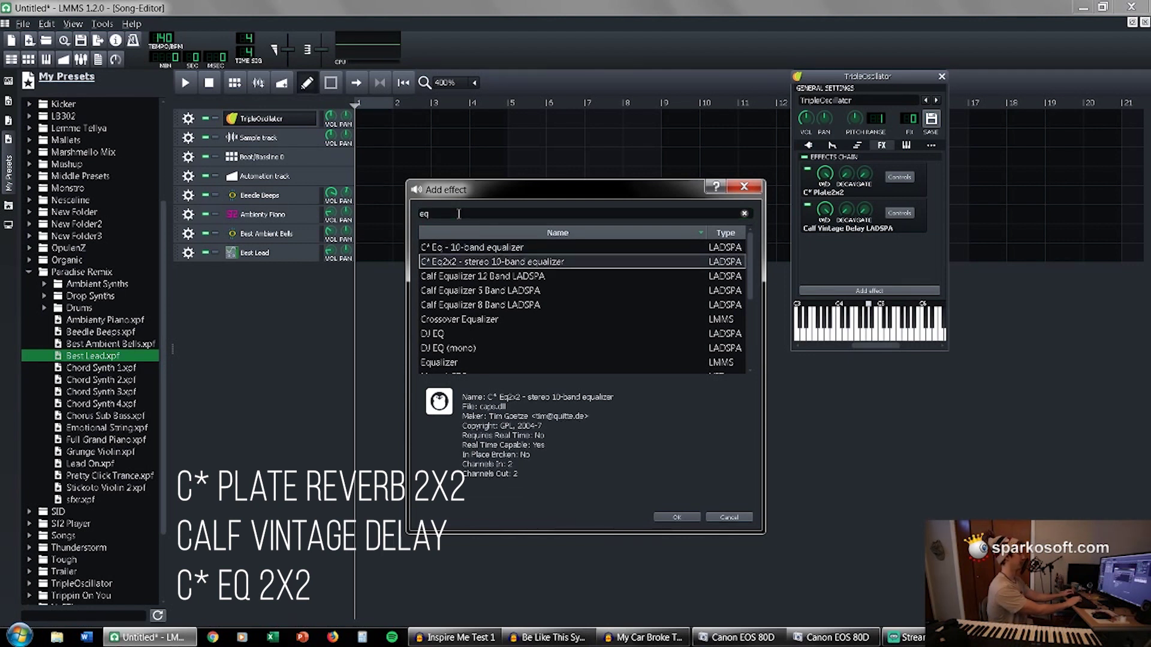
{"action": "key", "text": "Return"}
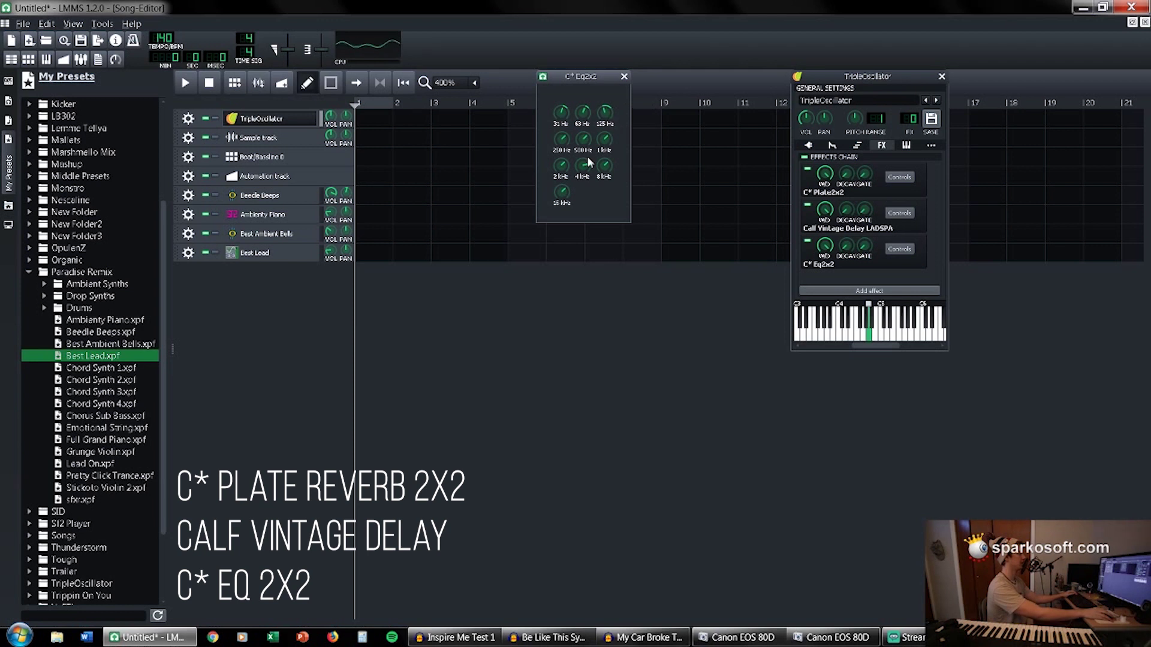
{"action": "left_click_drag", "start_coordinate": [589, 162], "coordinate": [589, 175]}
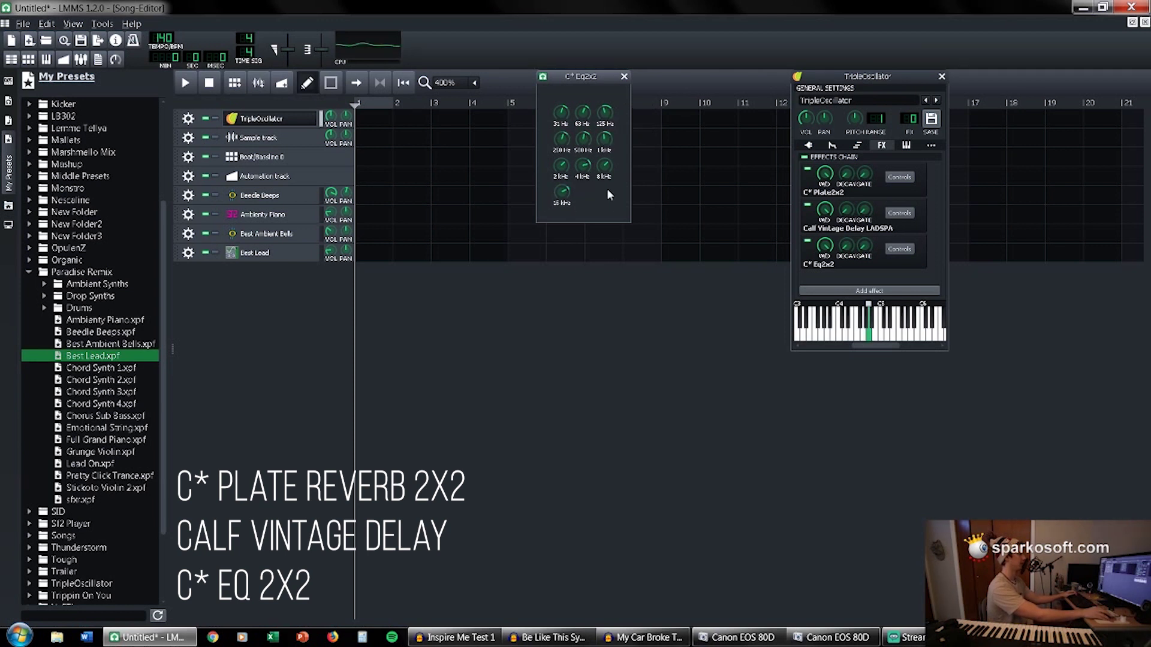
{"action": "left_click", "coordinate": [624, 76]}
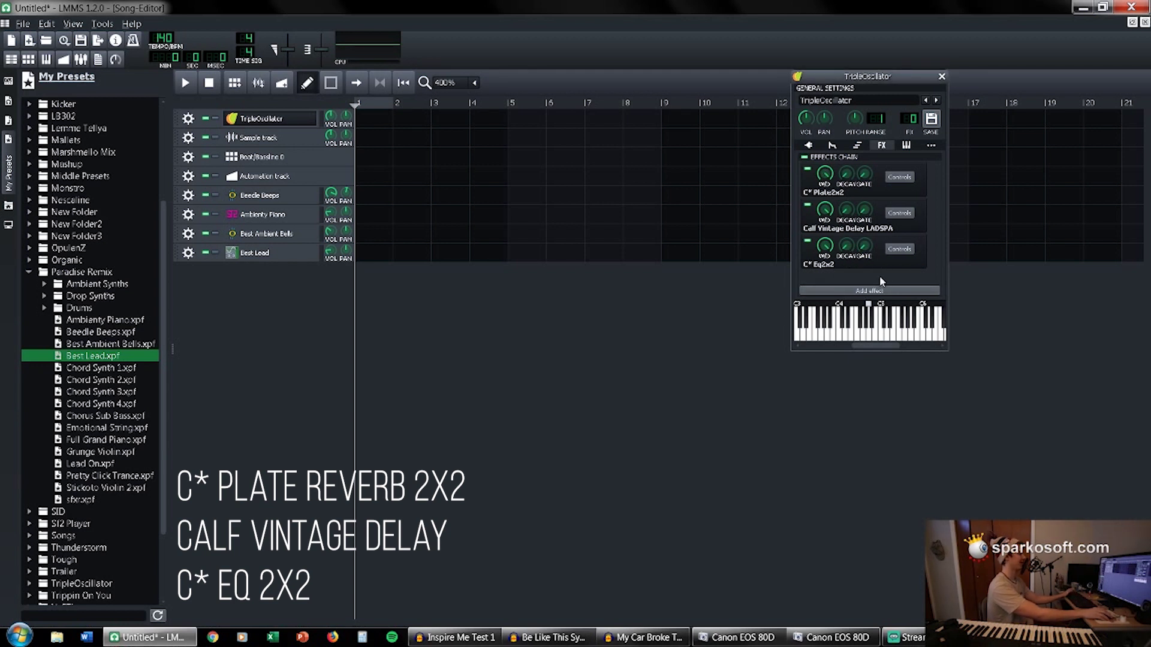
Browse the list of effects available for the TripleOscillator track's effects chain.
{"action": "left_click_drag", "start_coordinate": [922, 75], "coordinate": [922, 84]}
{"action": "left_click", "coordinate": [888, 300]}
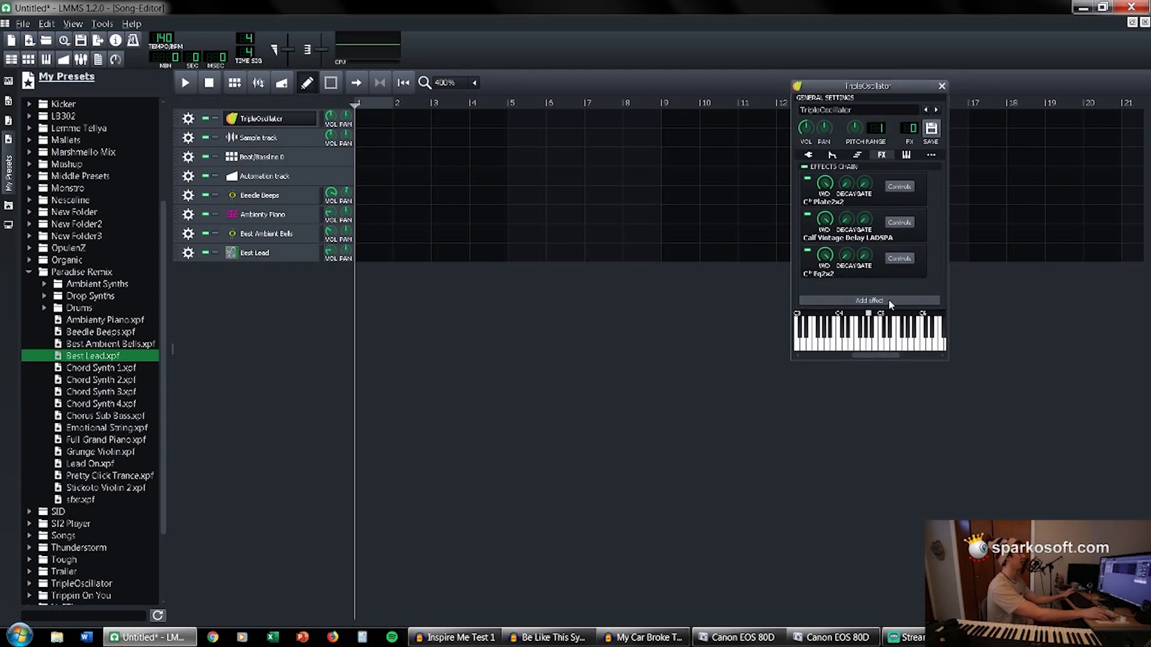
{"action": "scroll", "coordinate": [599, 293], "scroll_direction": "down", "scroll_amount": 12}
{"action": "scroll", "coordinate": [592, 296], "scroll_direction": "down", "scroll_amount": 20}
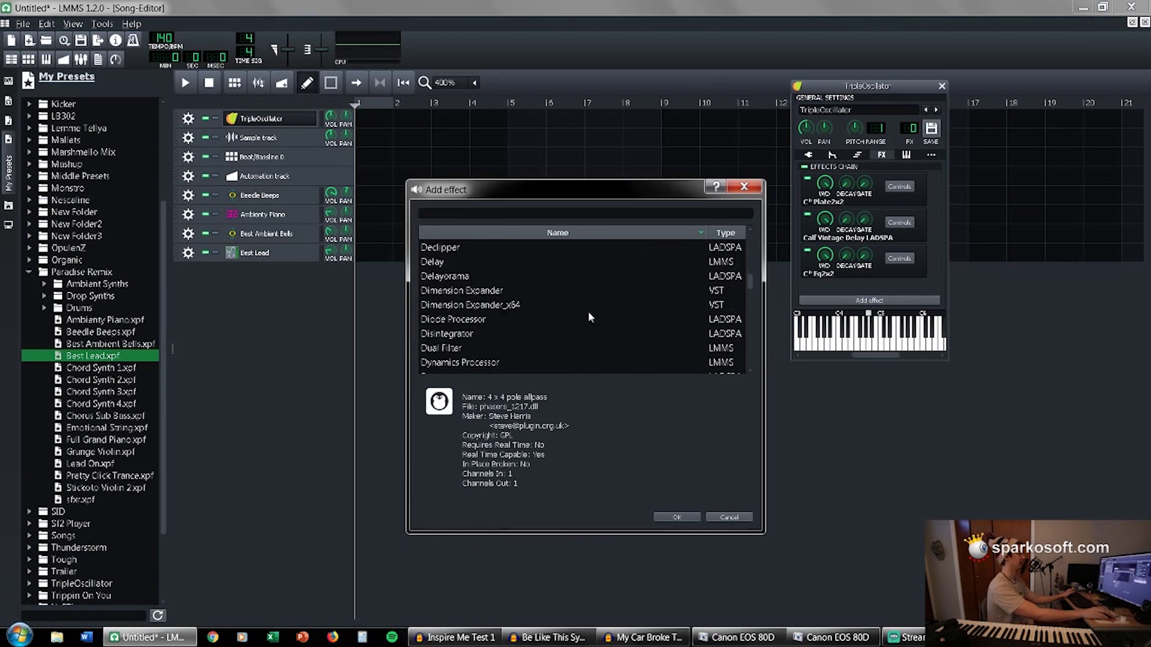
{"action": "scroll", "coordinate": [599, 308], "scroll_direction": "down", "scroll_amount": 20}
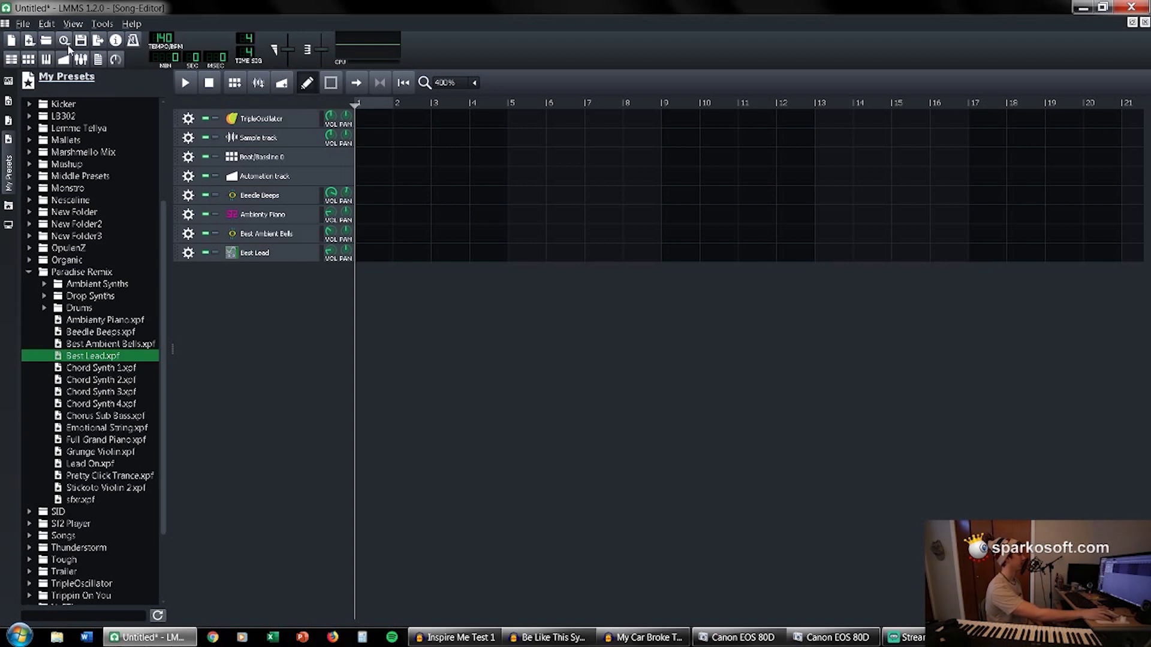
Open the recent Won't Forget You remix project and look over its arrangement through to the stacked synth layers at bar 26.
{"action": "left_click", "coordinate": [67, 44]}
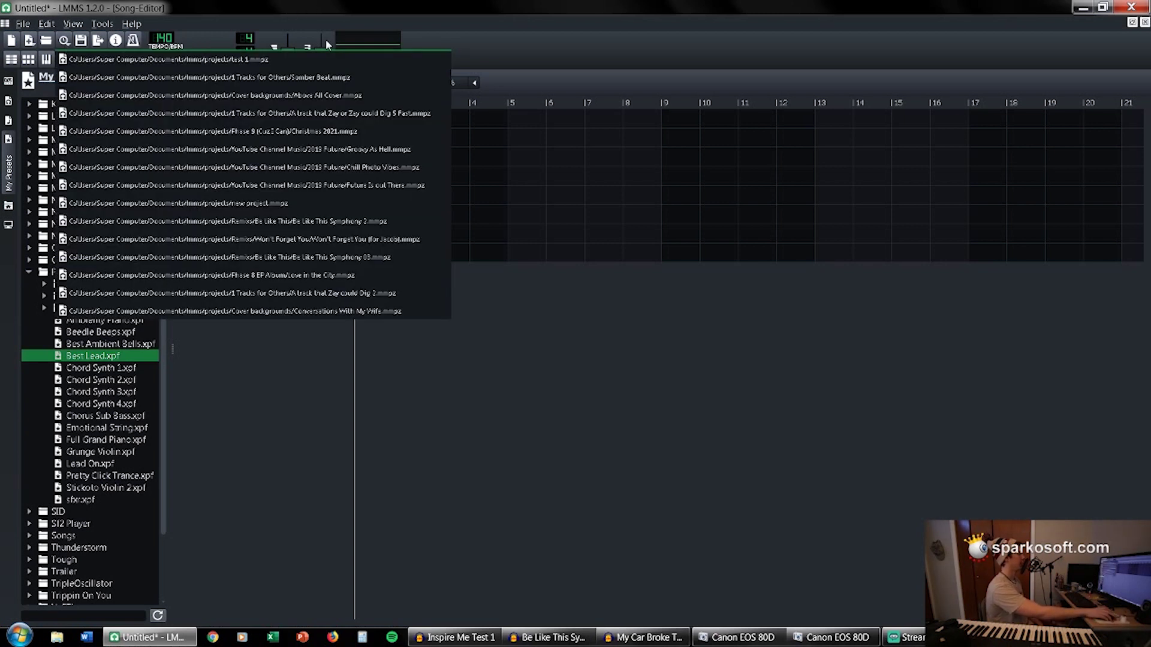
{"action": "left_click", "coordinate": [299, 238]}
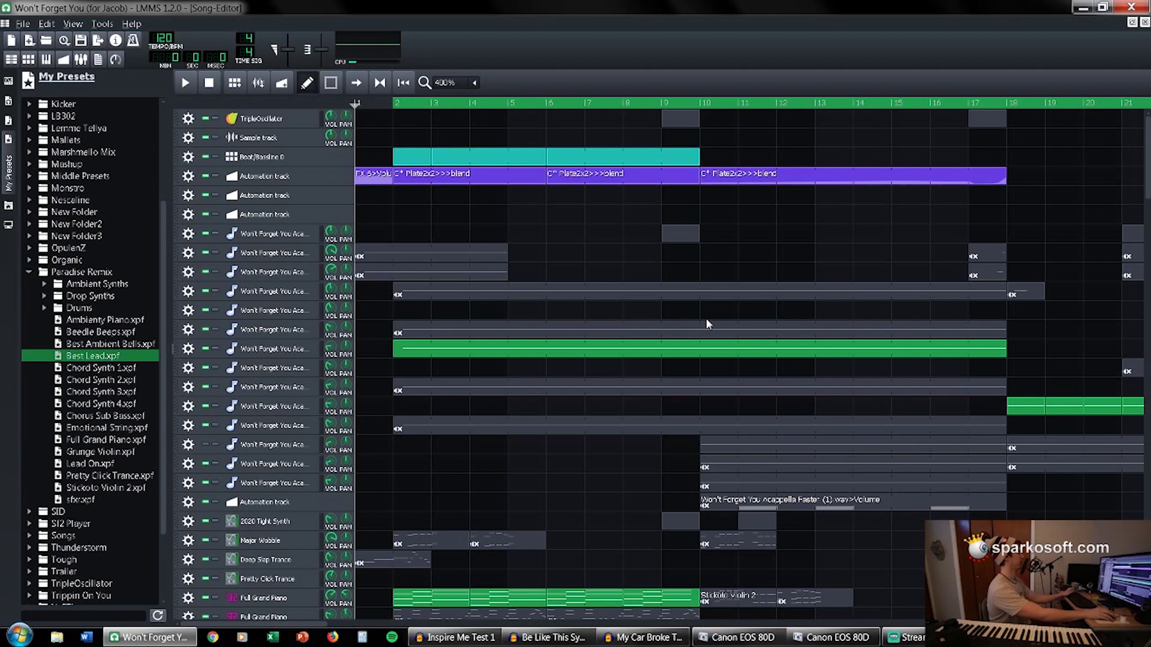
{"action": "scroll", "coordinate": [706, 318], "scroll_direction": "down", "scroll_amount": 2}
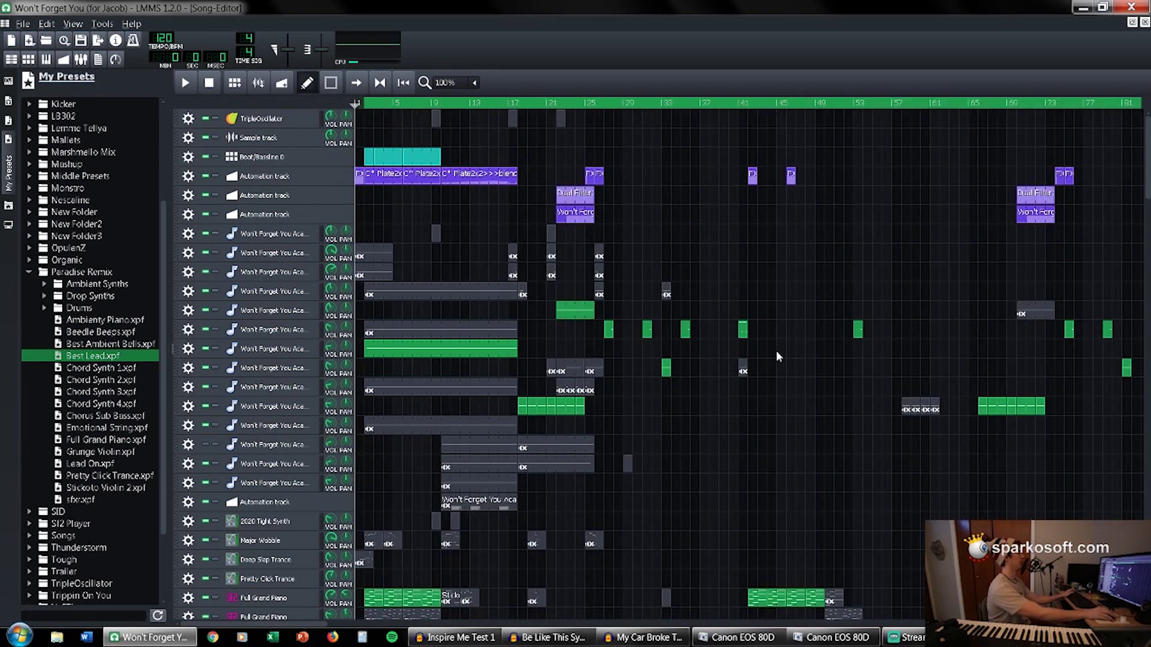
{"action": "scroll", "coordinate": [778, 378], "scroll_direction": "down", "scroll_amount": 8}
{"action": "scroll", "coordinate": [785, 384], "scroll_direction": "up", "scroll_amount": 1}
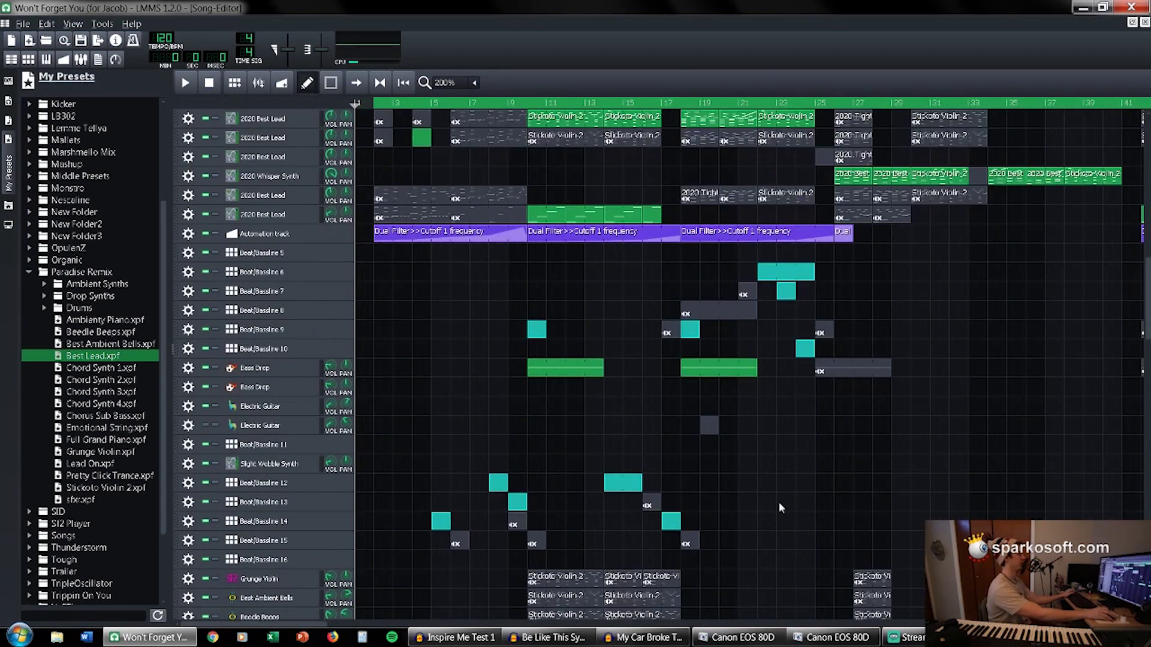
{"action": "left_click_drag", "start_coordinate": [252, 624], "coordinate": [384, 623]}
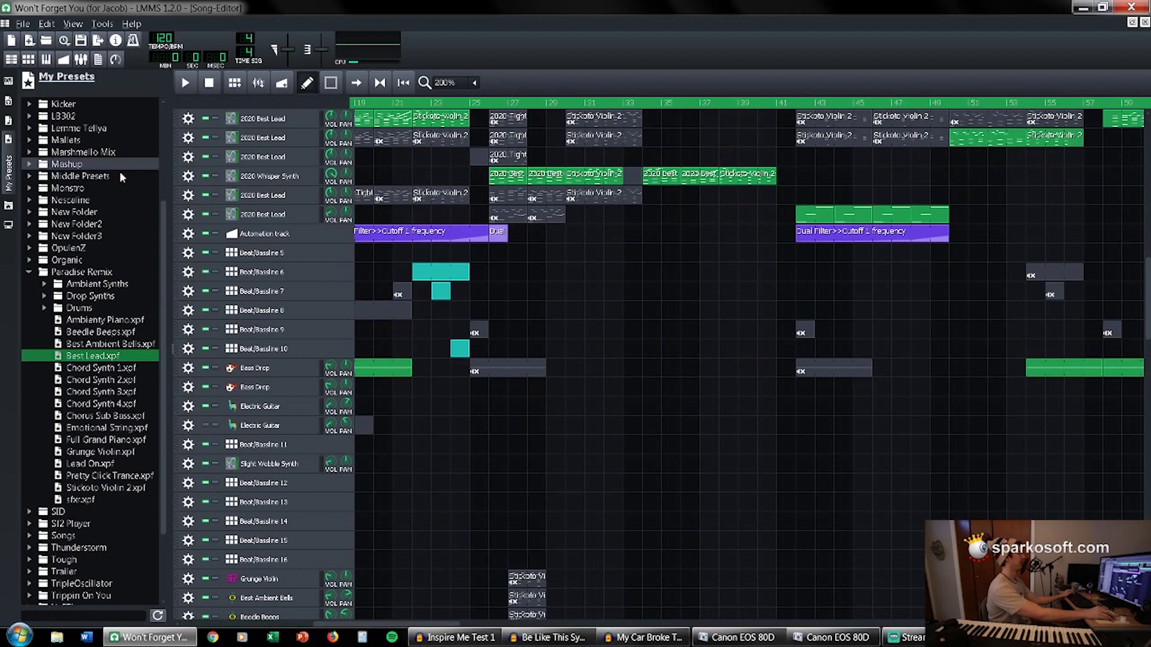
{"action": "scroll", "coordinate": [524, 280], "scroll_direction": "up", "scroll_amount": 3}
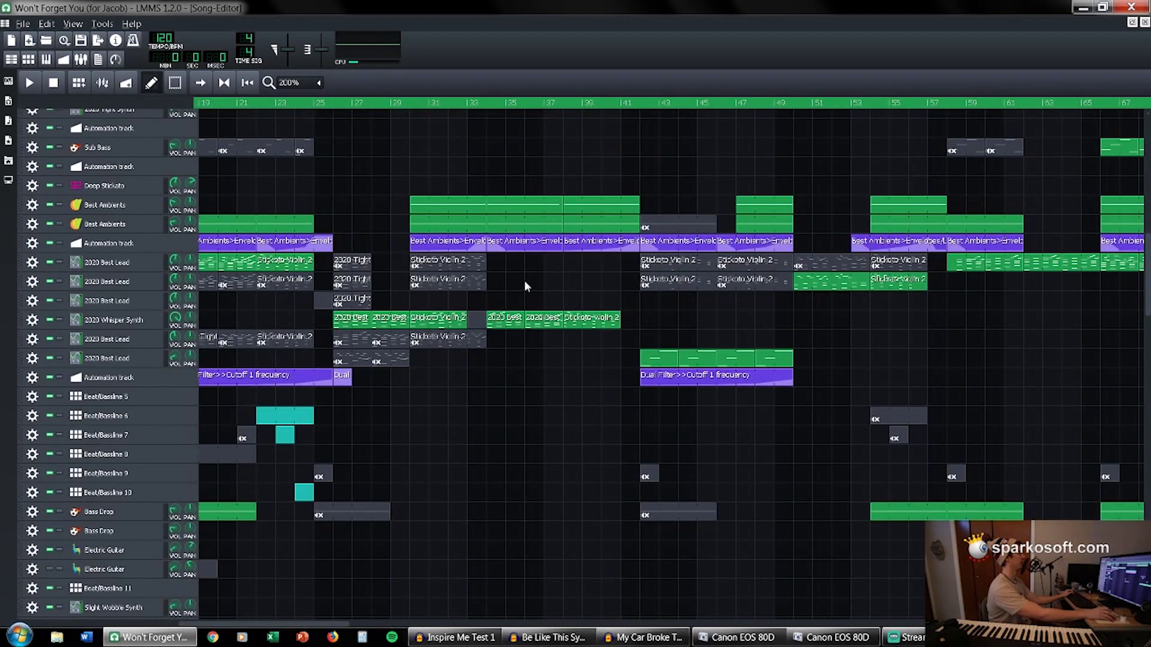
{"action": "scroll", "coordinate": [524, 280], "scroll_direction": "down", "scroll_amount": 10}
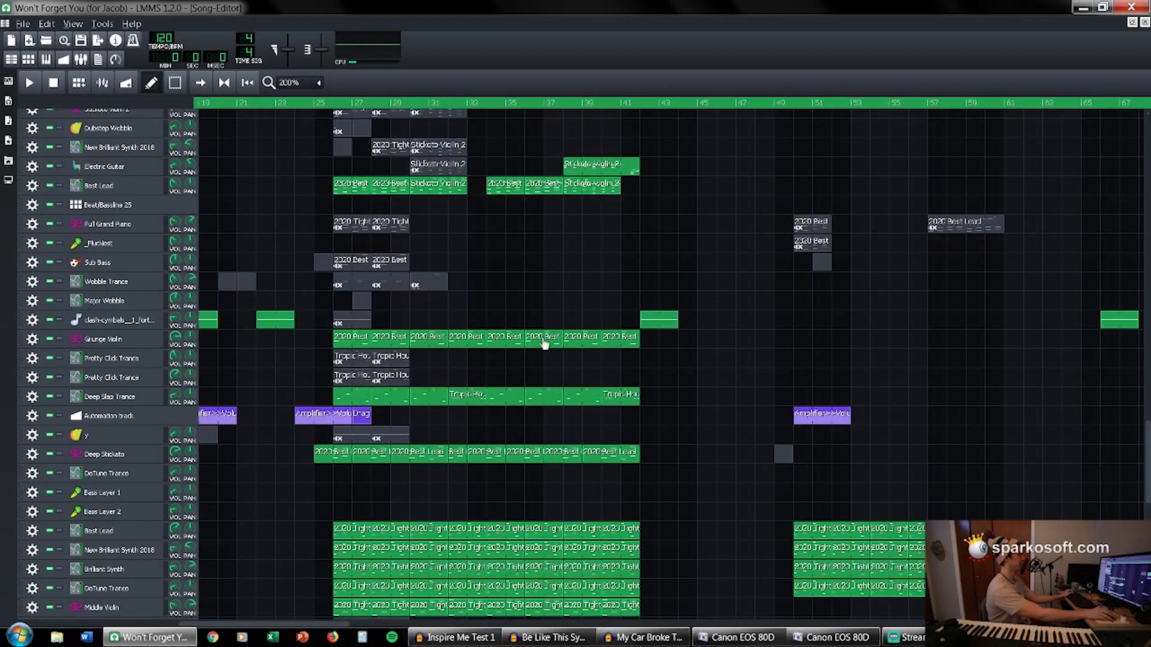
{"action": "scroll", "coordinate": [544, 343], "scroll_direction": "down", "scroll_amount": 5}
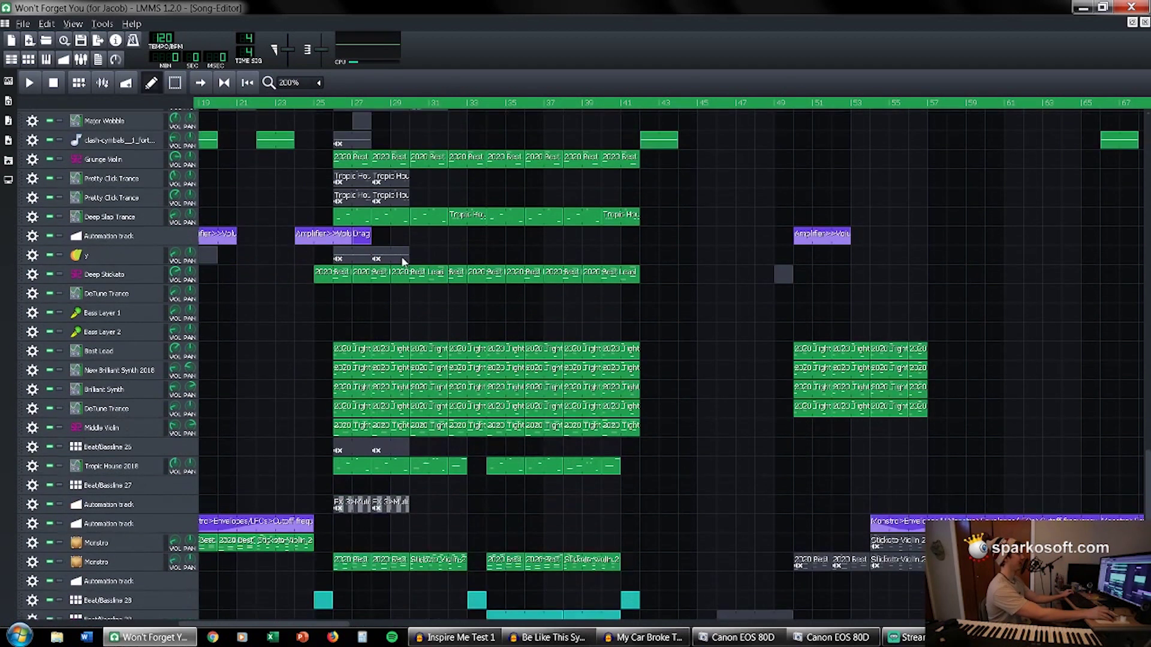
{"action": "scroll", "coordinate": [386, 318], "scroll_direction": "down", "scroll_amount": 2}
{"action": "scroll", "coordinate": [386, 318], "scroll_direction": "up", "scroll_amount": 1, "text": "ctrl"}
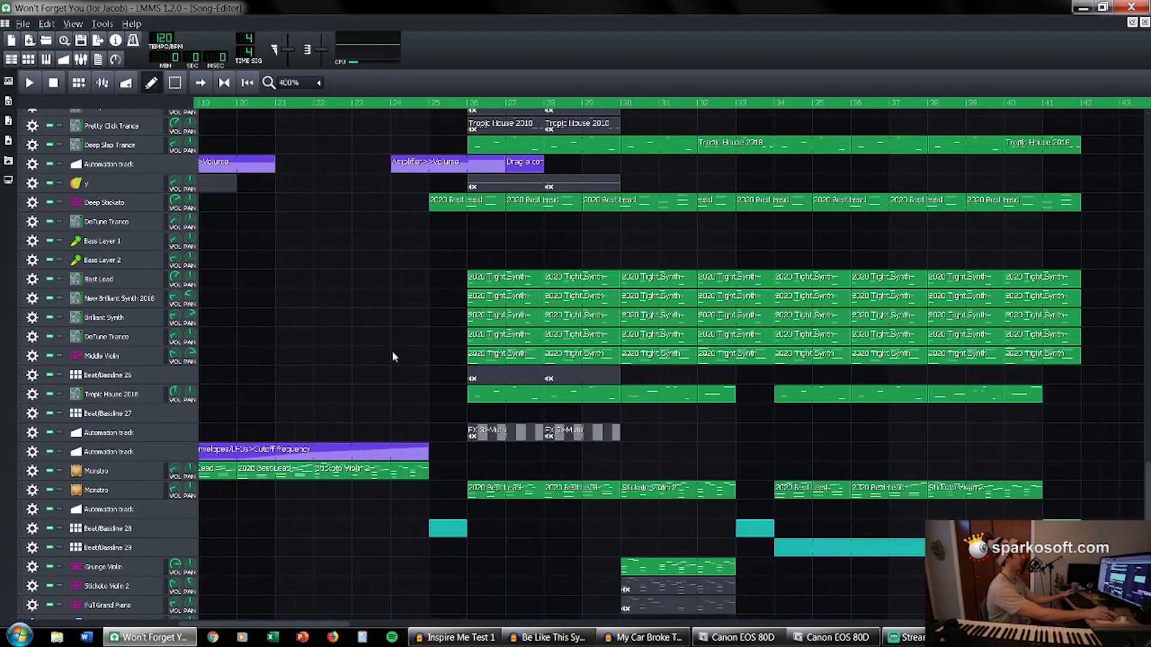
Play back the song's drop, stop it, and set the playback position to bar 26.
{"action": "key", "text": "space"}
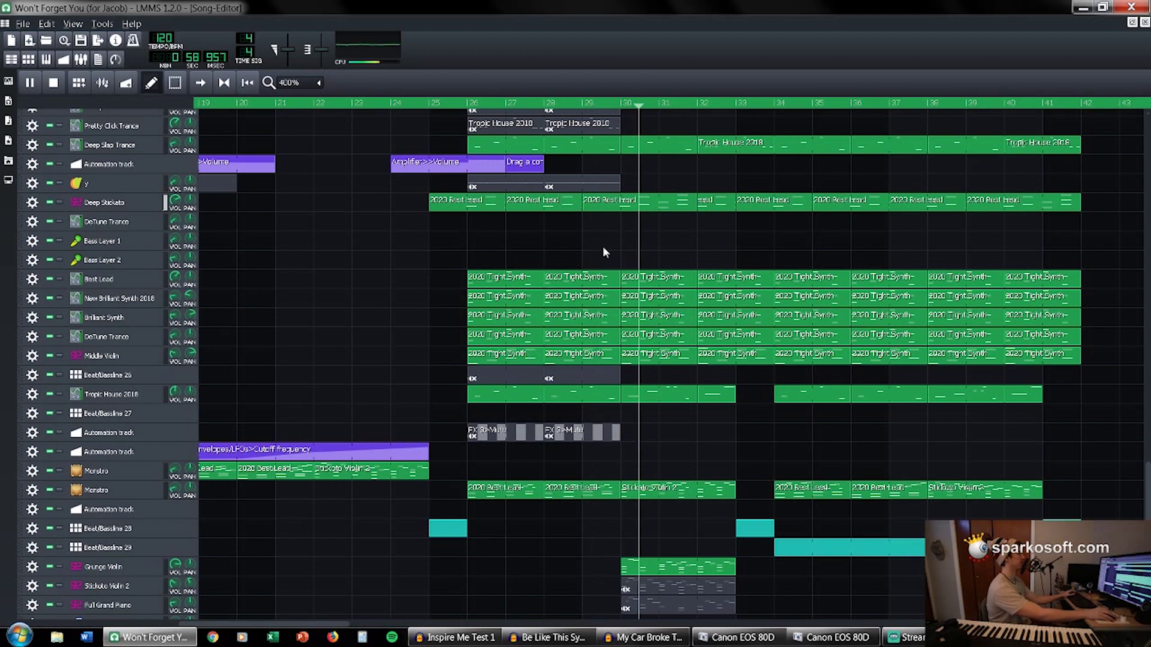
{"action": "key", "text": "space"}
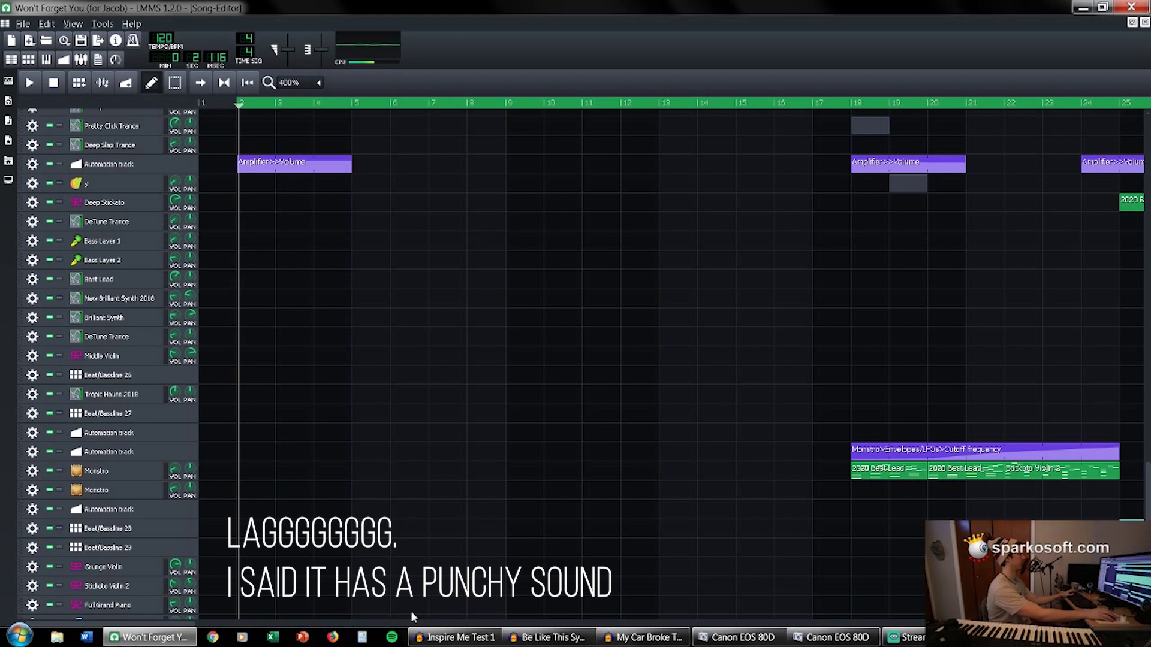
{"action": "scroll", "coordinate": [433, 493], "scroll_direction": "up", "scroll_amount": 2, "text": "ctrl"}
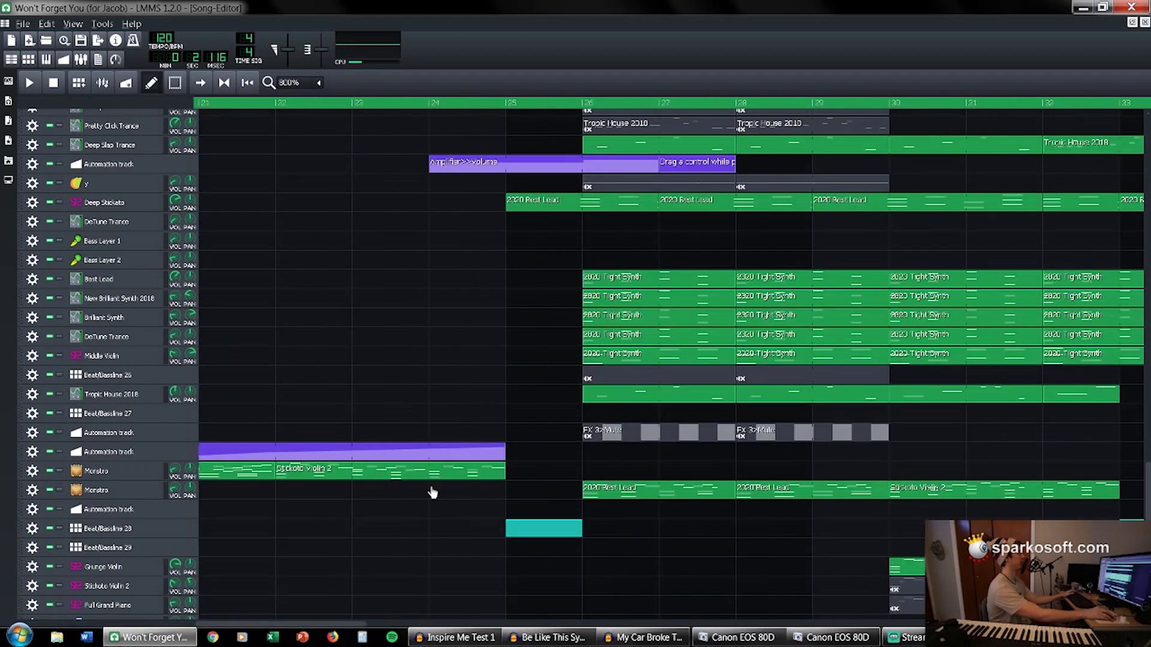
{"action": "left_click", "coordinate": [582, 103]}
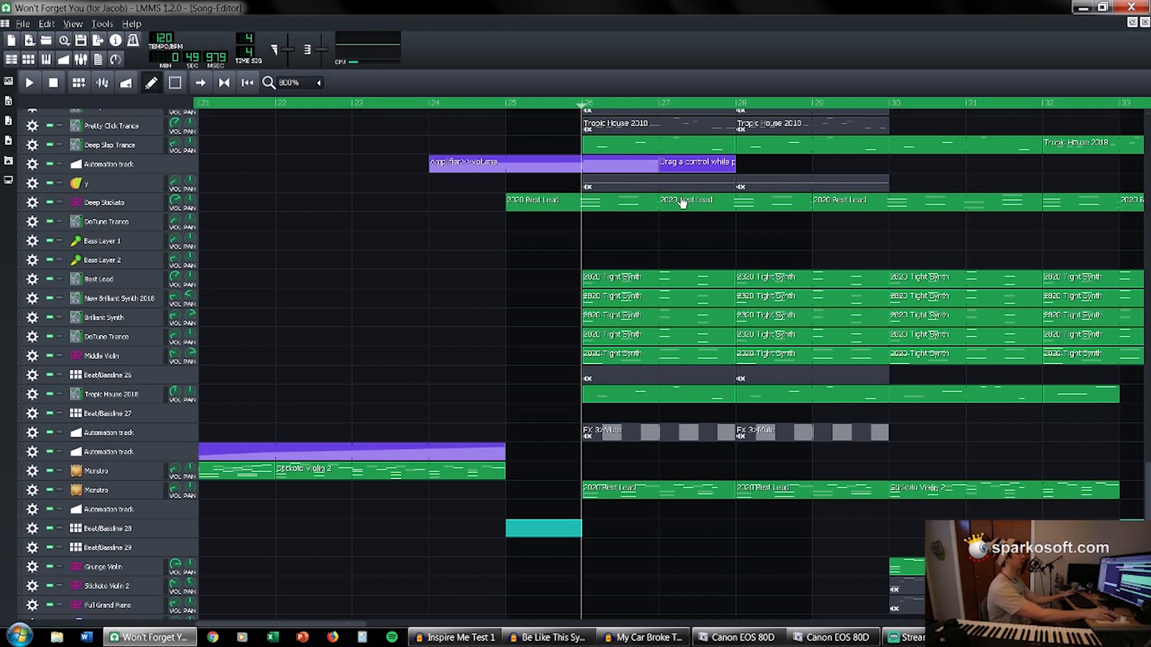
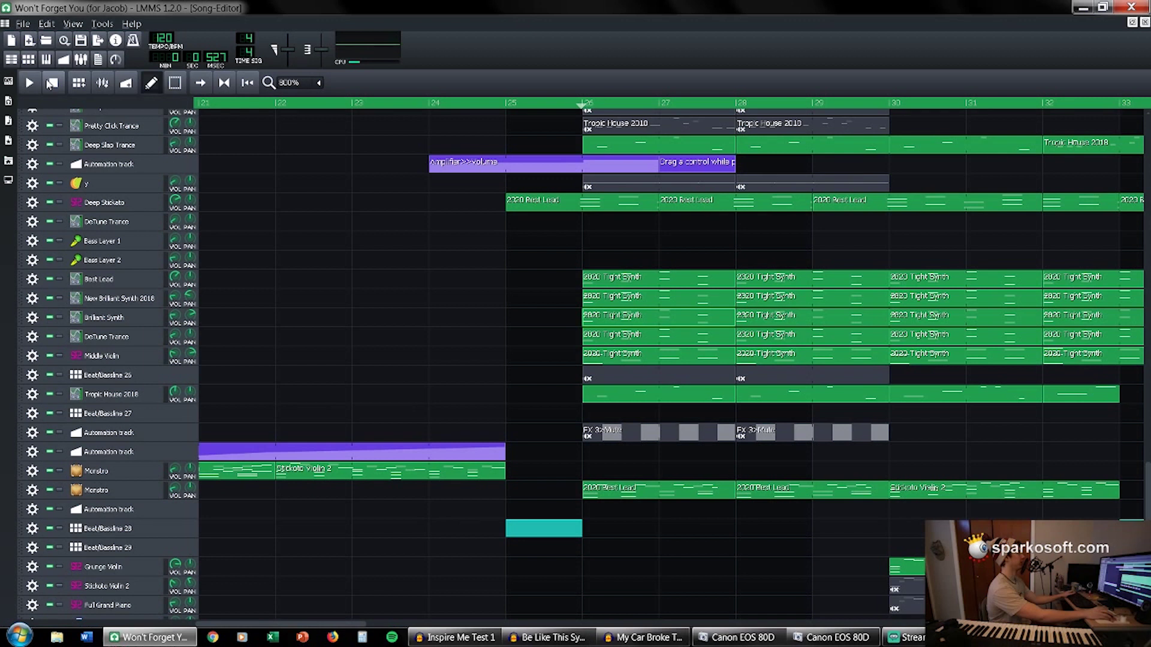
Audition the bar 26 clips of the New Brilliant Synth 2018 and Middle Violin tracks in the Piano-Roll, closing it after each.
{"action": "double_click", "coordinate": [655, 306]}
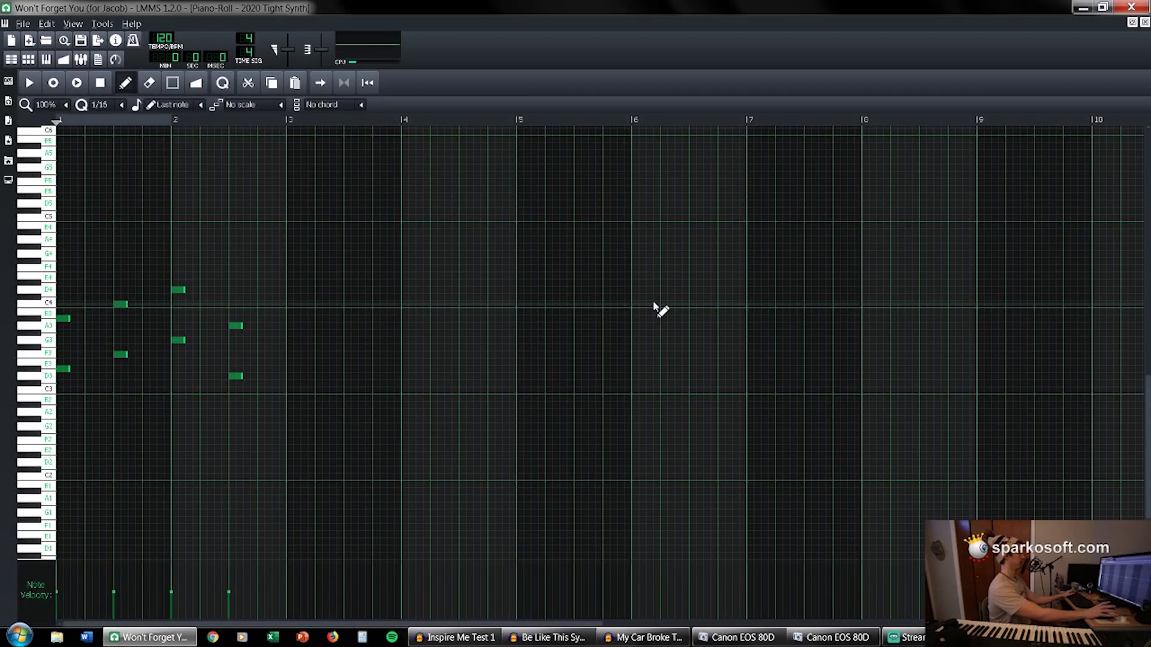
{"action": "scroll", "coordinate": [409, 358], "scroll_direction": "up", "scroll_amount": 1, "text": "ctrl"}
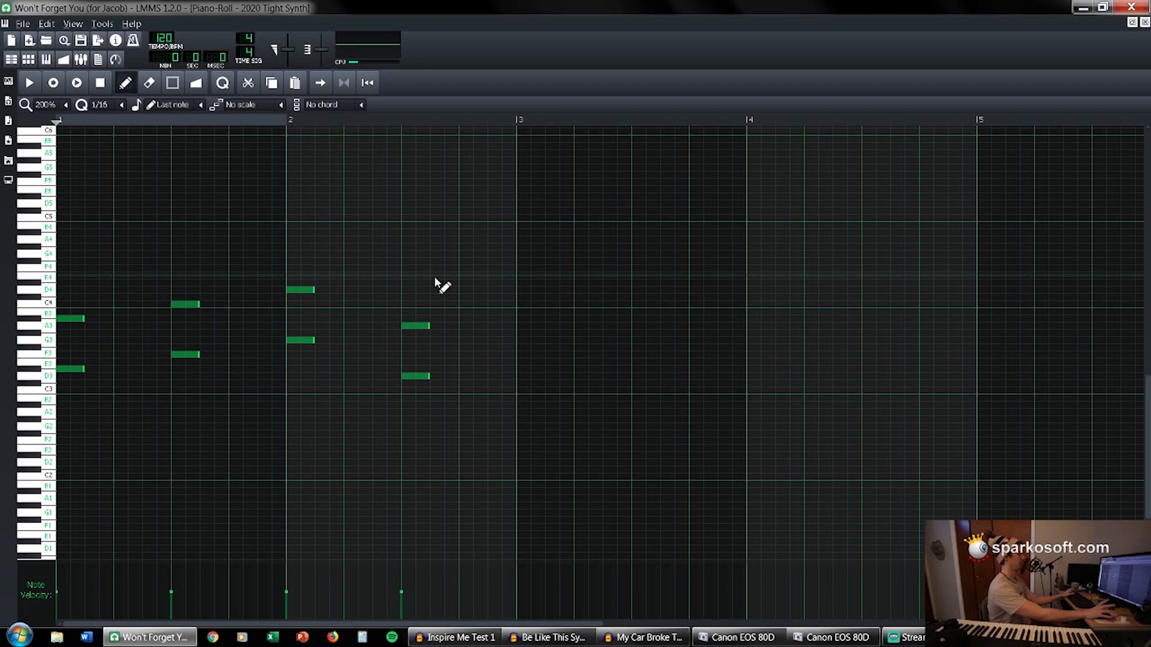
{"action": "key", "text": "space"}
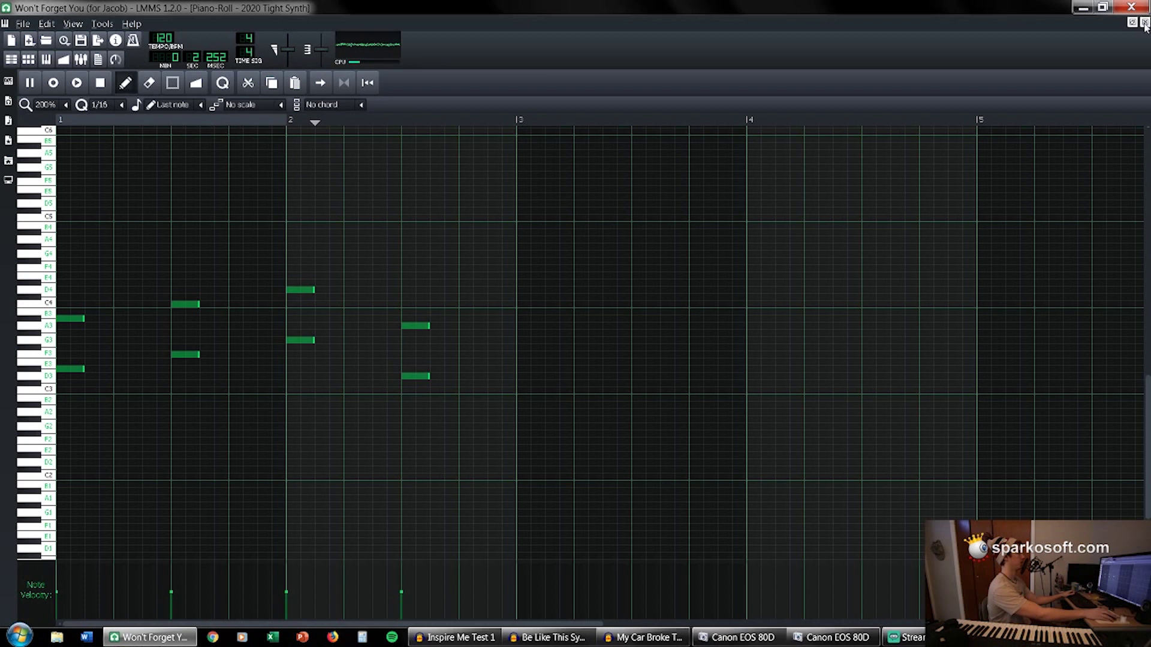
{"action": "left_click", "coordinate": [1144, 23]}
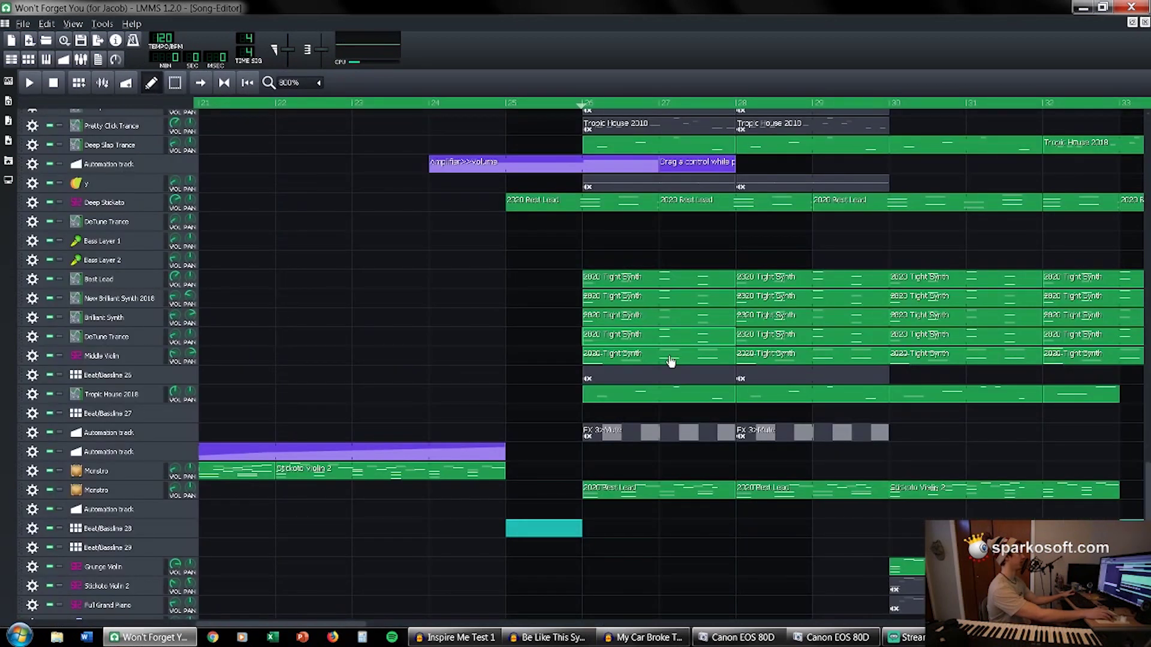
{"action": "double_click", "coordinate": [670, 360]}
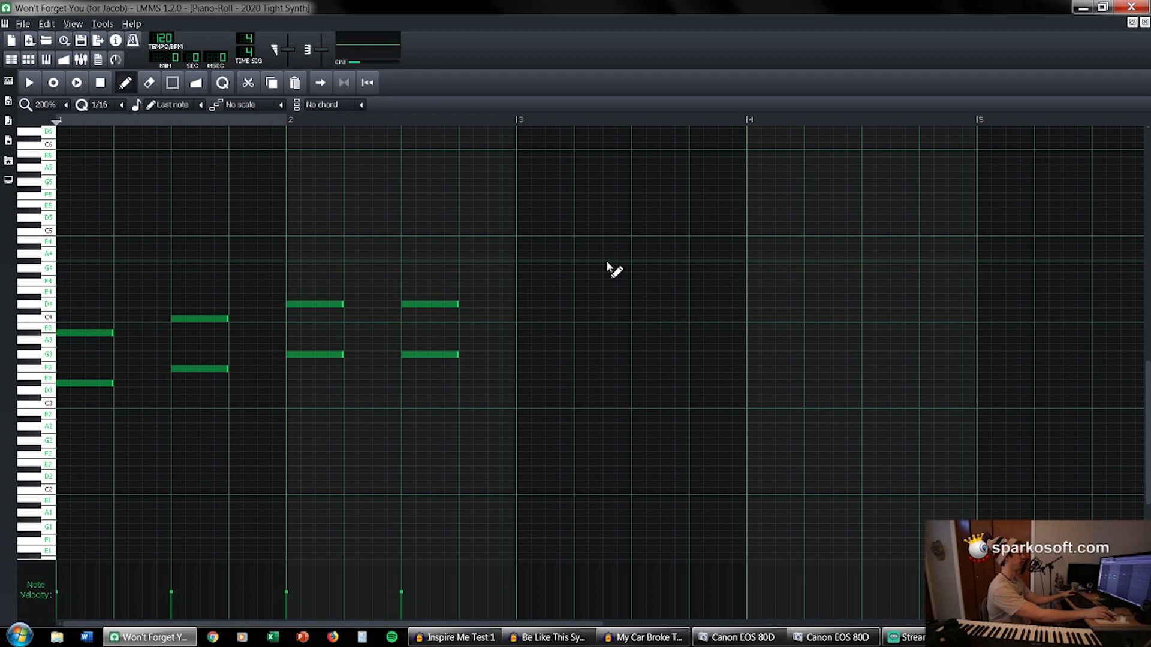
{"action": "key", "text": "space"}
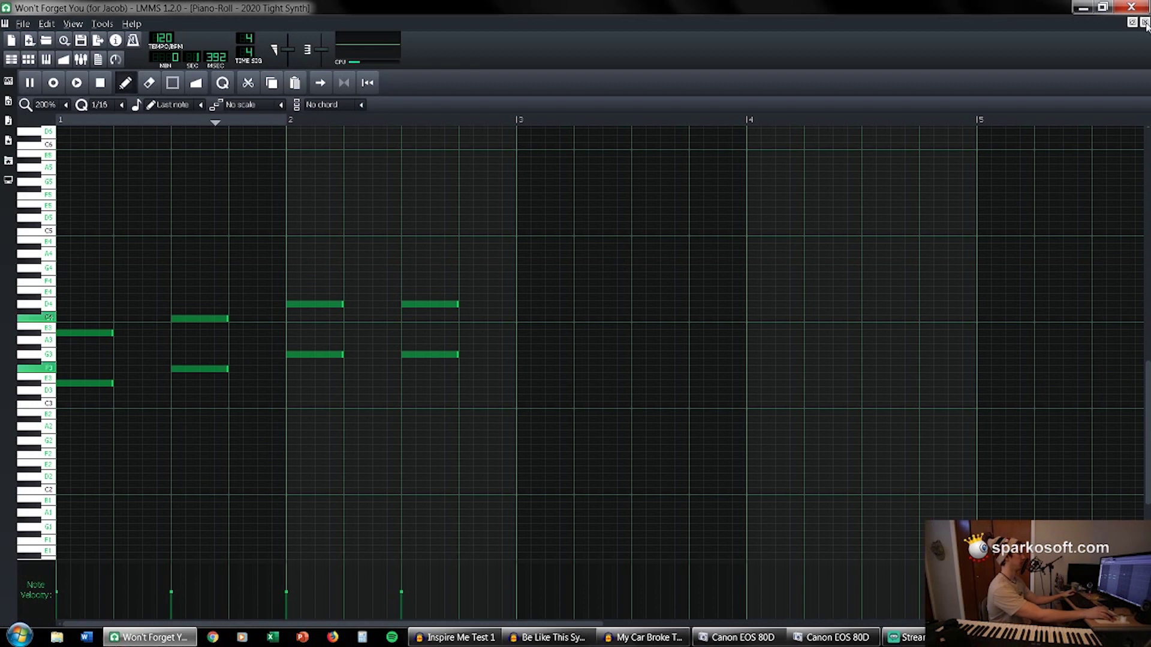
{"action": "left_click", "coordinate": [1145, 22]}
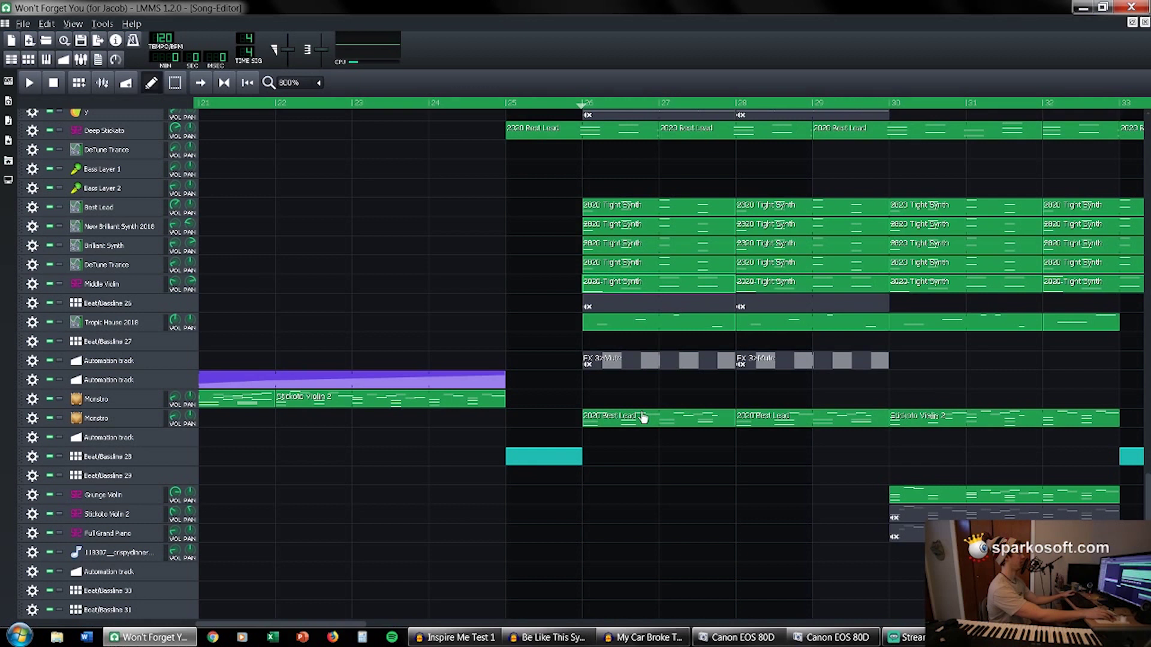
Audition the second Monstro track's clip at bar 26 in the Piano-Roll, then close it and stop playback.
{"action": "double_click", "coordinate": [643, 418]}
{"action": "key", "text": "space"}
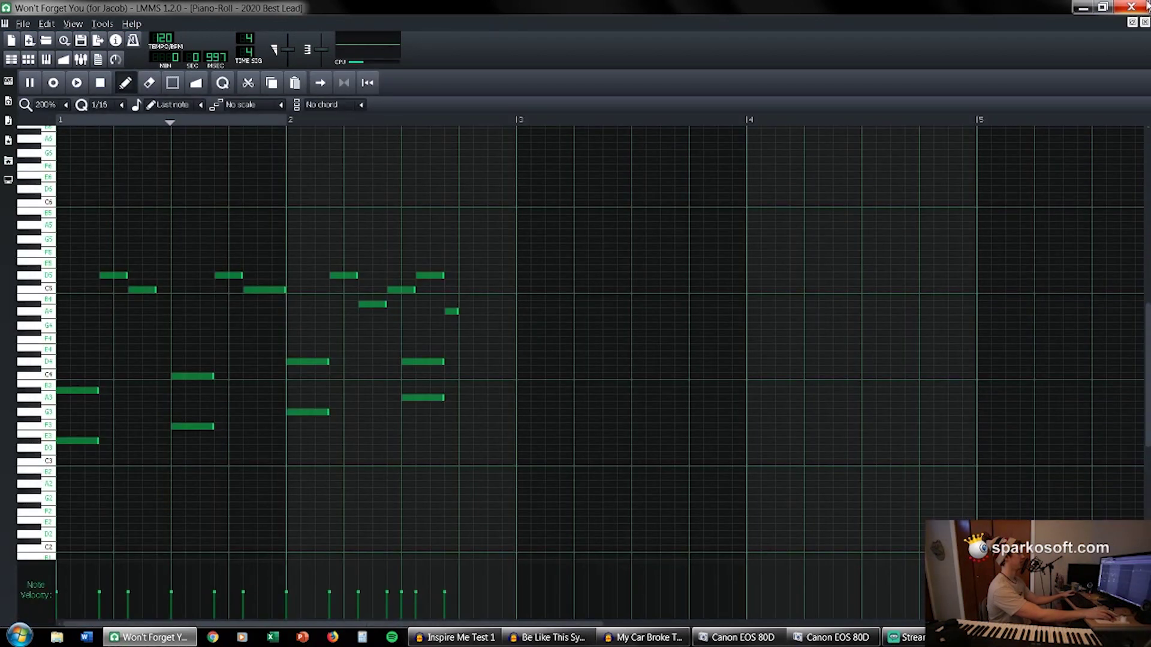
{"action": "left_click", "coordinate": [1145, 23]}
{"action": "left_click", "coordinate": [54, 82]}
Find the Best Lead track's clip at bar 26 and play it briefly.
{"action": "scroll", "coordinate": [676, 433], "scroll_direction": "down", "scroll_amount": 1}
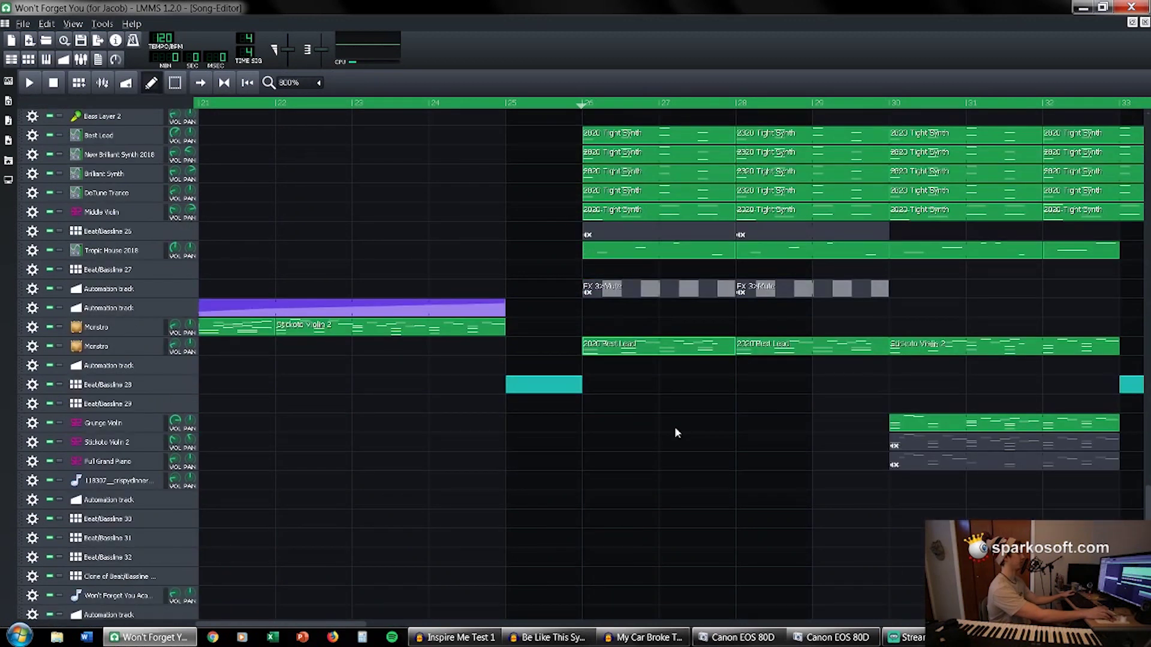
{"action": "scroll", "coordinate": [654, 448], "scroll_direction": "up", "scroll_amount": 7}
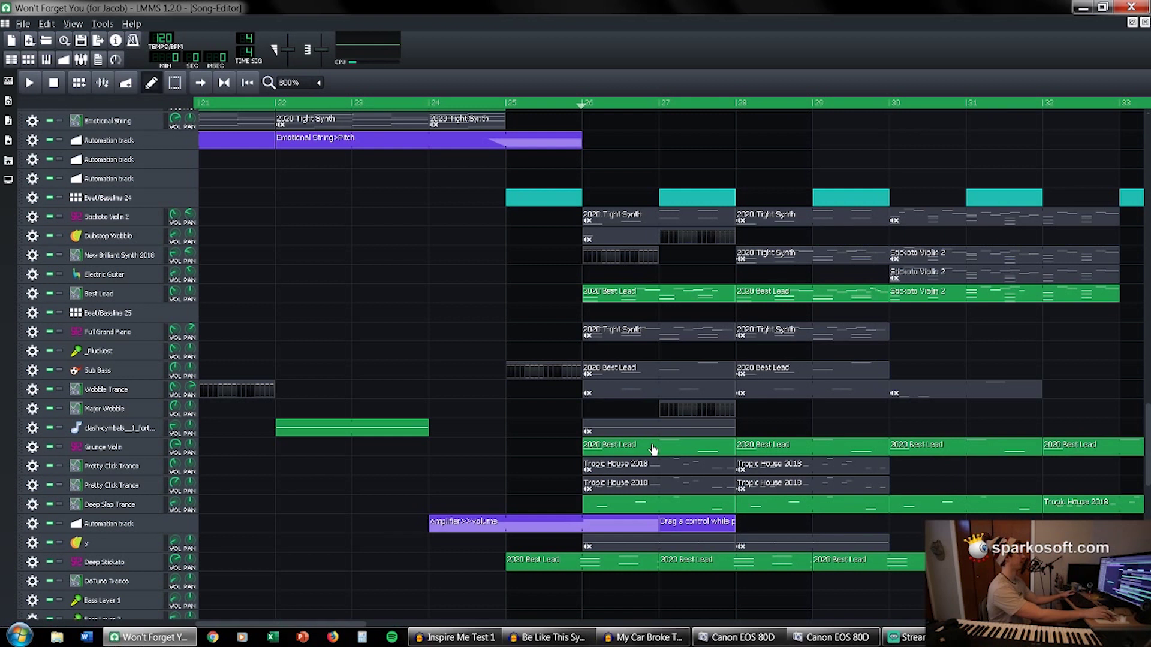
{"action": "scroll", "coordinate": [653, 449], "scroll_direction": "up", "scroll_amount": 1}
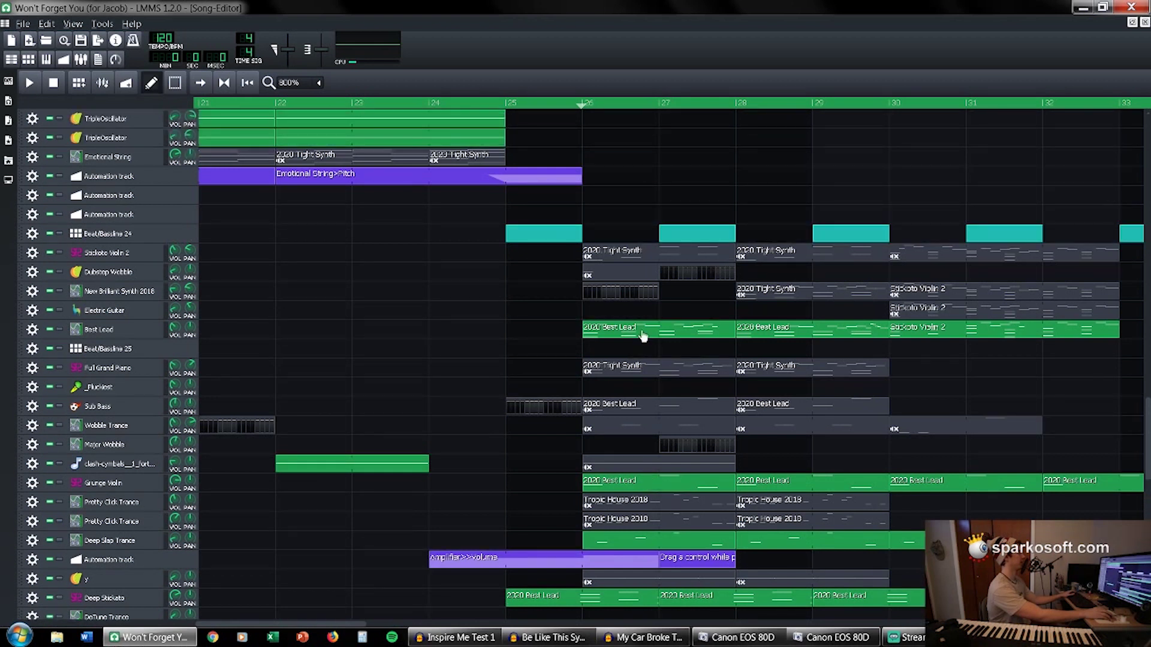
{"action": "key", "text": "space"}
{"action": "left_click", "coordinate": [53, 83]}
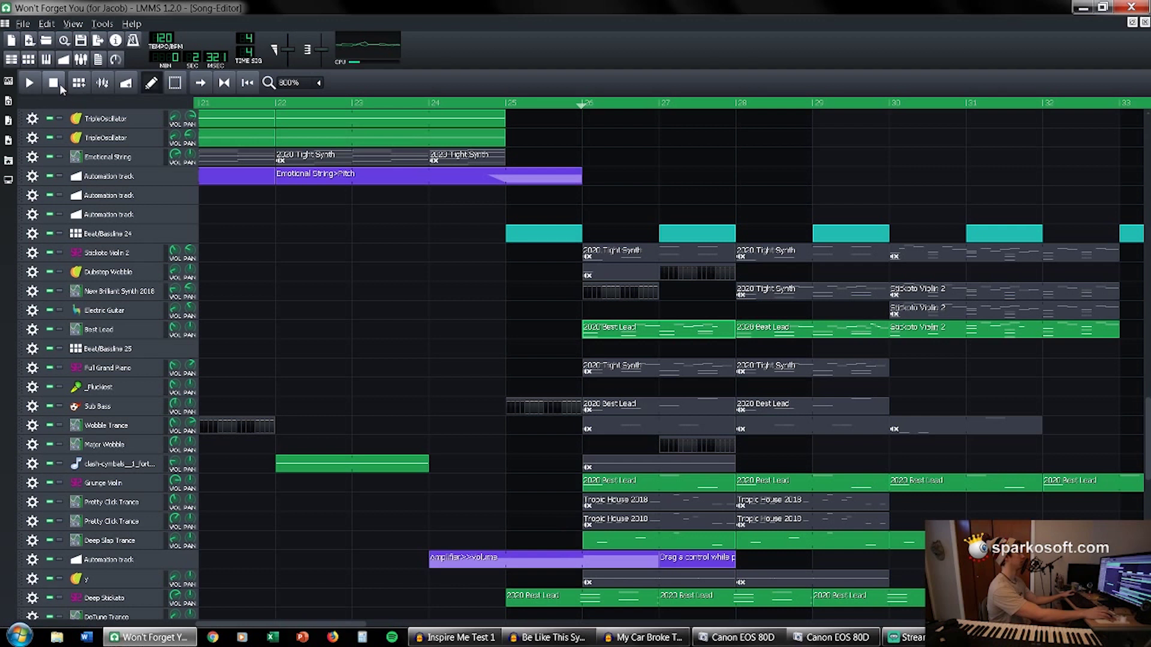
Inspect the Bass Layer 1 track's clip at bar 26 in the Piano-Roll, listen to it briefly, and return to the Song-Editor.
{"action": "scroll", "coordinate": [699, 365], "scroll_direction": "up", "scroll_amount": 5}
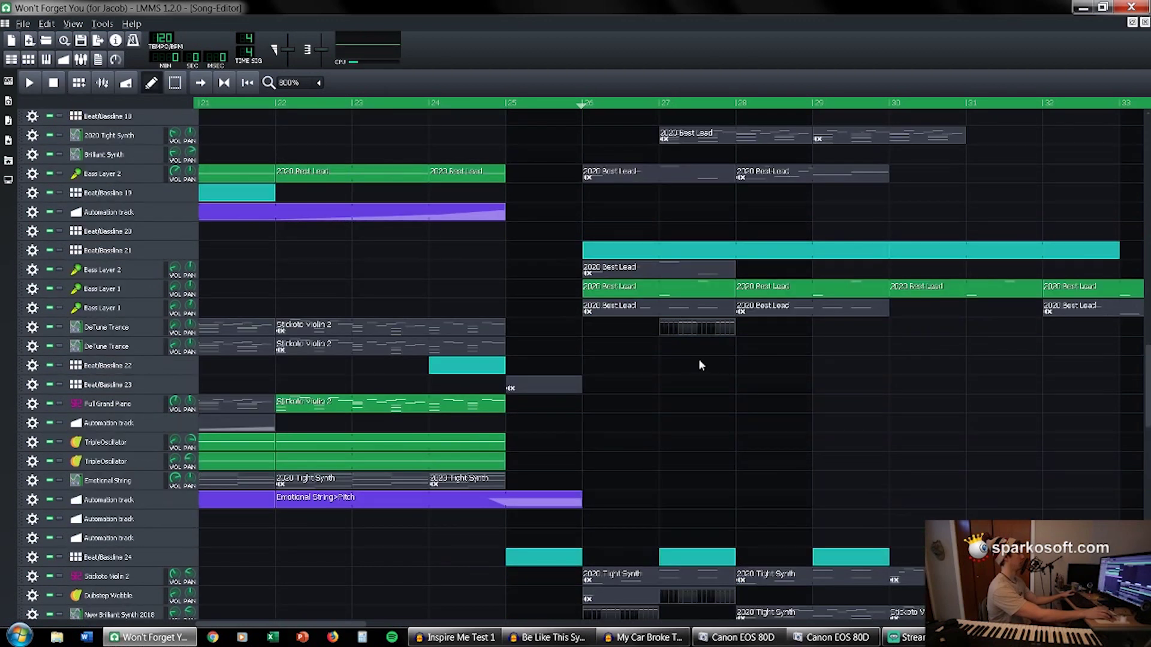
{"action": "scroll", "coordinate": [699, 365], "scroll_direction": "up", "scroll_amount": 3}
{"action": "double_click", "coordinate": [684, 393]}
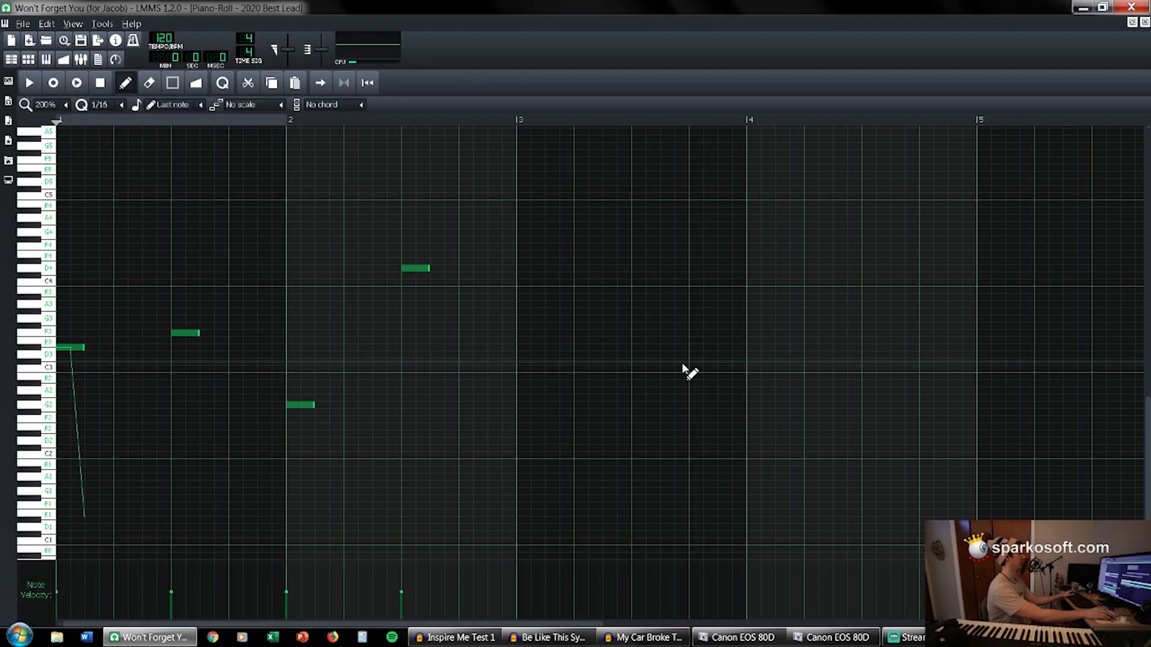
{"action": "left_click", "coordinate": [1145, 22]}
{"action": "key", "text": "space"}
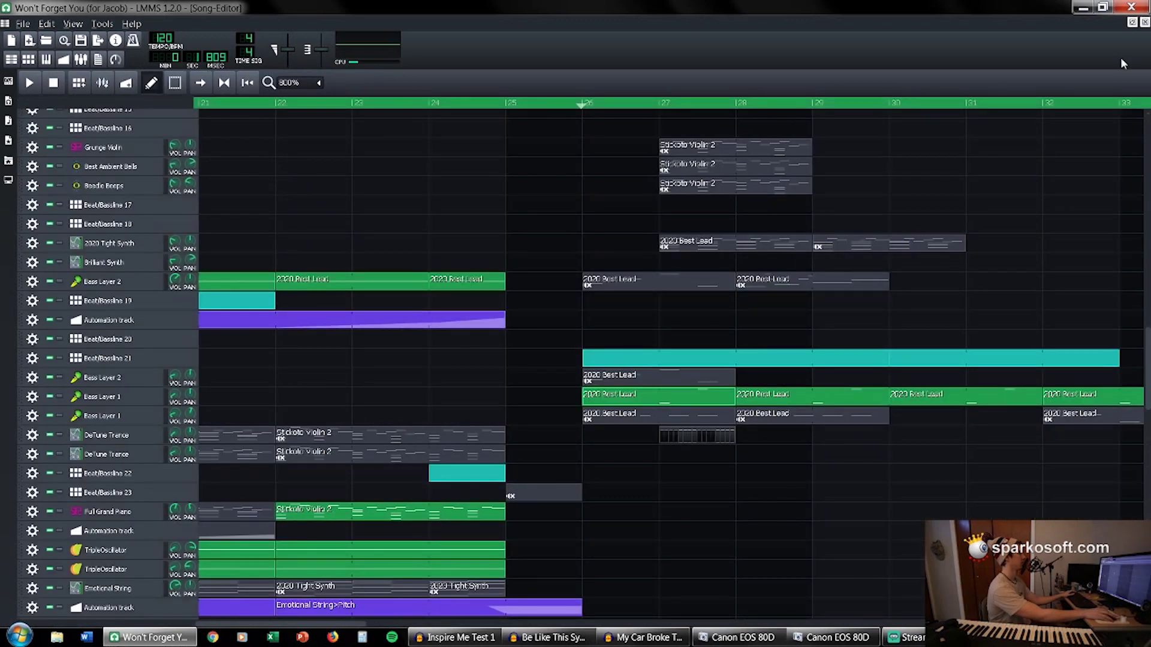
{"action": "key", "text": "space"}
Audition the 2020 Whisper Synth track's clip at bar 26 in the Piano-Roll and close it.
{"action": "scroll", "coordinate": [689, 399], "scroll_direction": "up", "scroll_amount": 8}
{"action": "left_click_drag", "start_coordinate": [654, 463], "coordinate": [654, 463]}
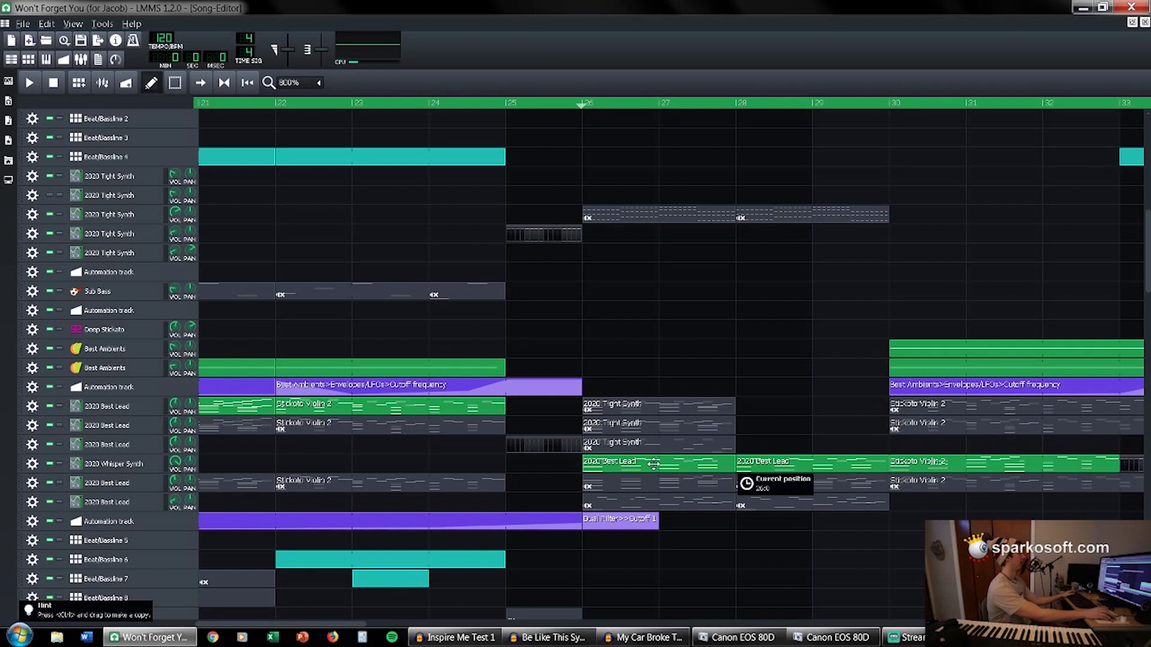
{"action": "double_click", "coordinate": [654, 463]}
{"action": "key", "text": "space"}
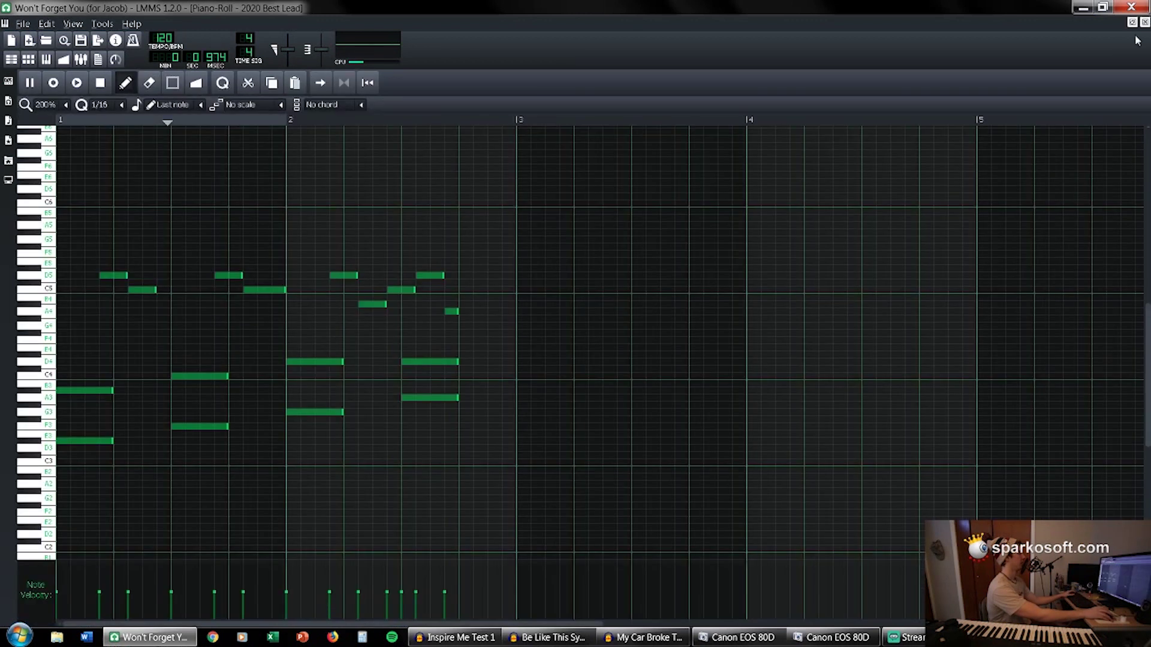
{"action": "key", "text": "space"}
{"action": "left_click", "coordinate": [1145, 22]}
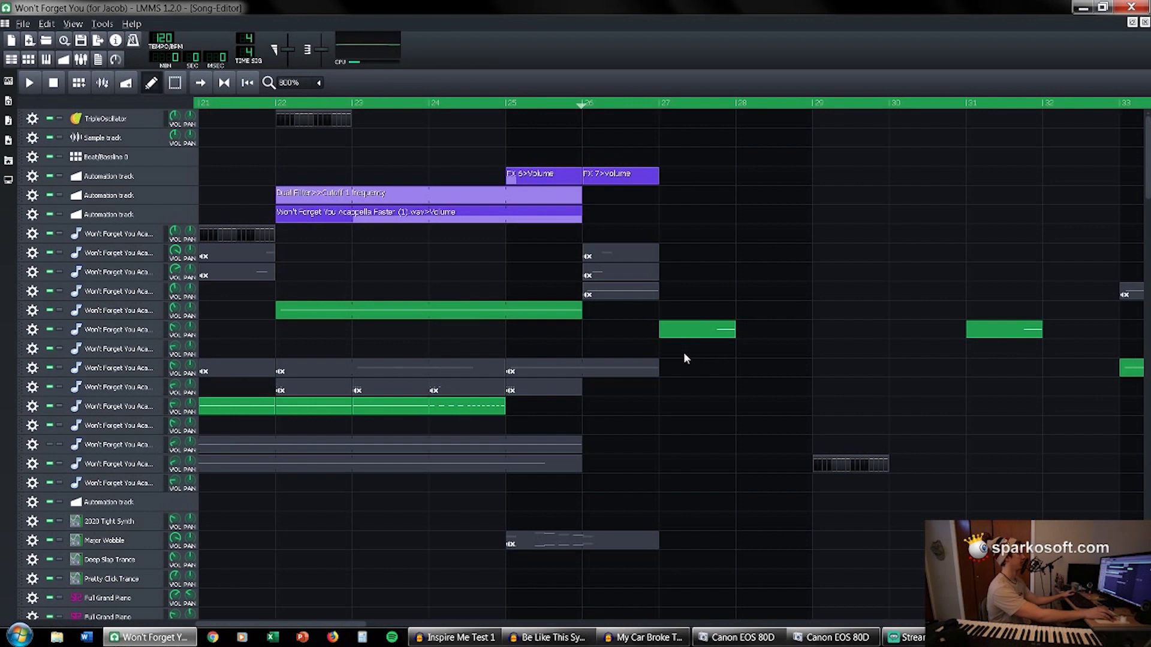
Return to the stacked lead and synth layers at bar 26 in the arrangement.
{"action": "scroll", "coordinate": [683, 358], "scroll_direction": "down", "scroll_amount": 10}
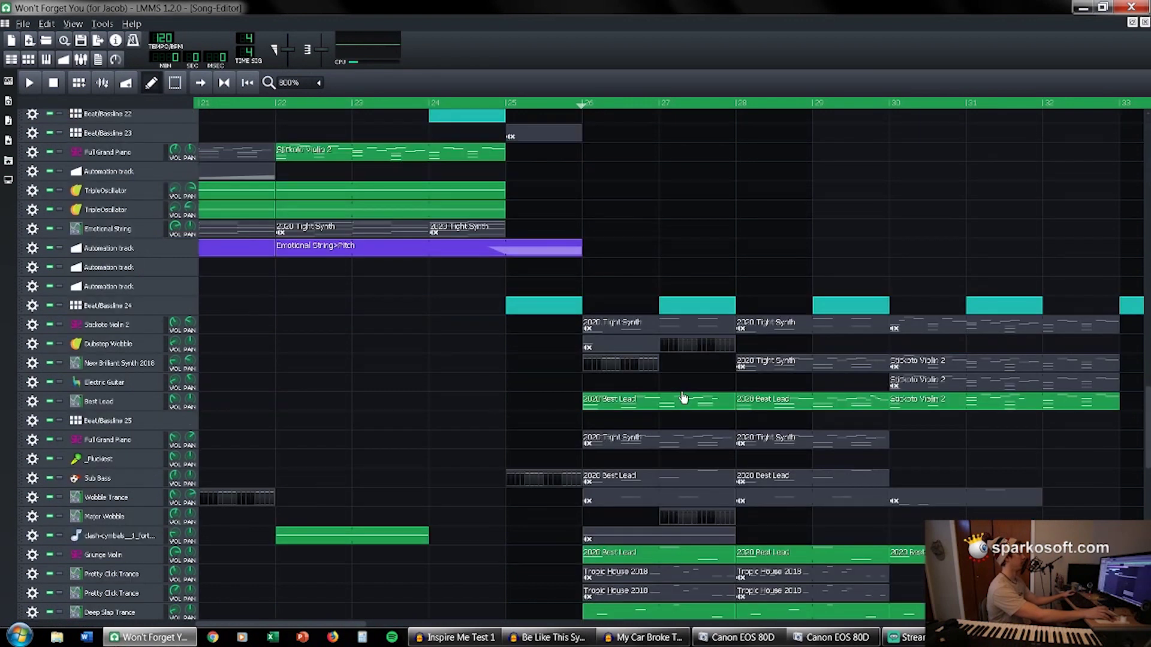
{"action": "scroll", "coordinate": [683, 398], "scroll_direction": "down", "scroll_amount": 10}
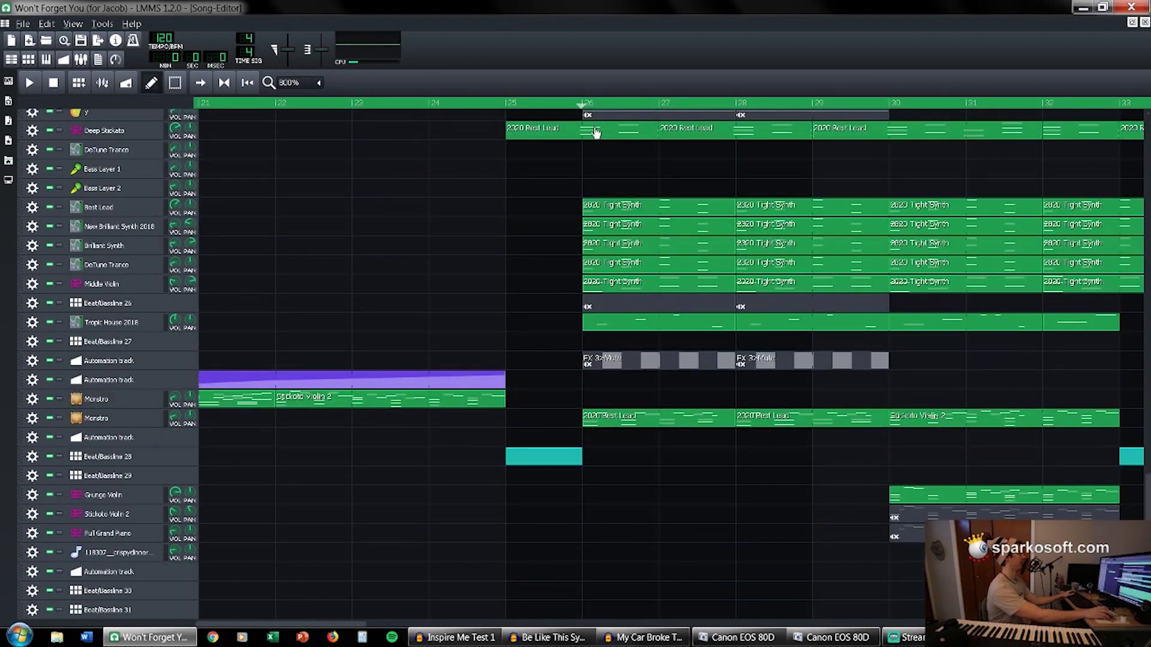